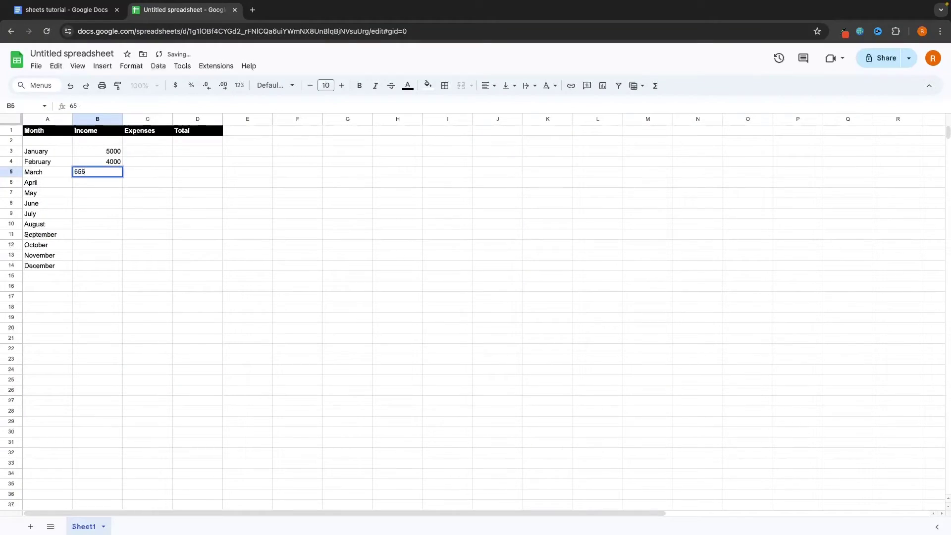
Enter 5000 as January's income and select the cells below to clear stray entries
type("0")
key("Return")
left_click_drag(111, 151, 115, 175)
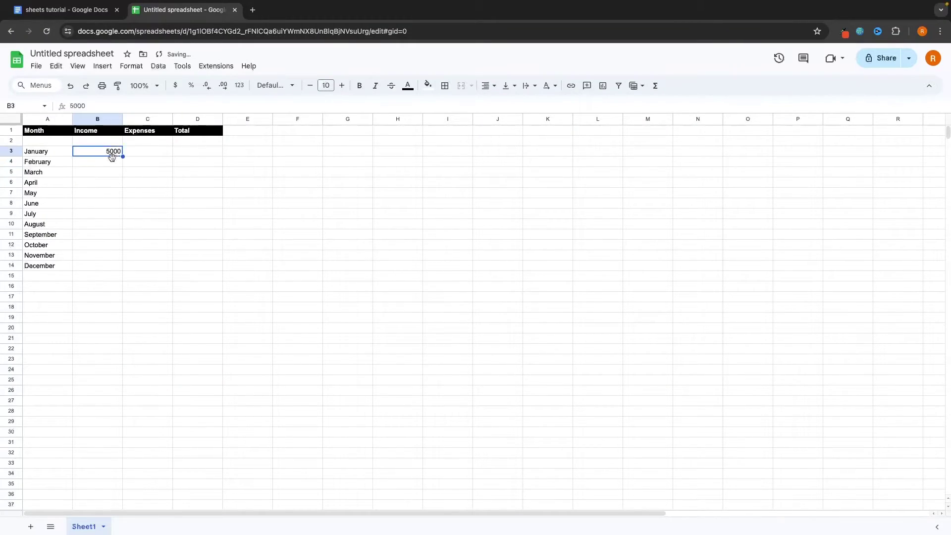
Enter monthly incomes down column B: 8575, 3984, 4985, 2949, 9859, 5864, 4958, 4856, 8869, 5869, 44
key("Down")
type("8575")
key("Return")
type("3984")
key("Return")
type("4985 2949")
key("Return")
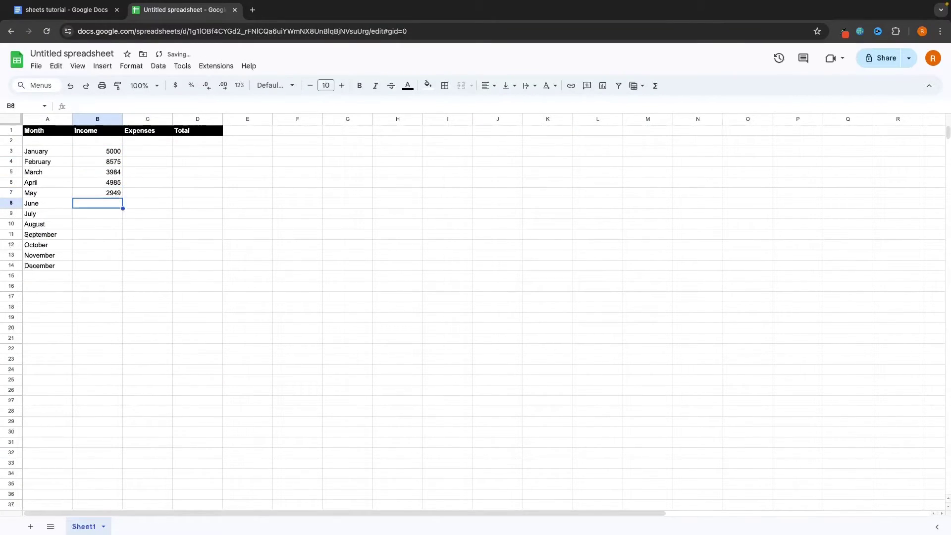
type("9859 5864")
key("Return")
type("4958")
key("Return")
type("4856")
key("Return")
type("8869")
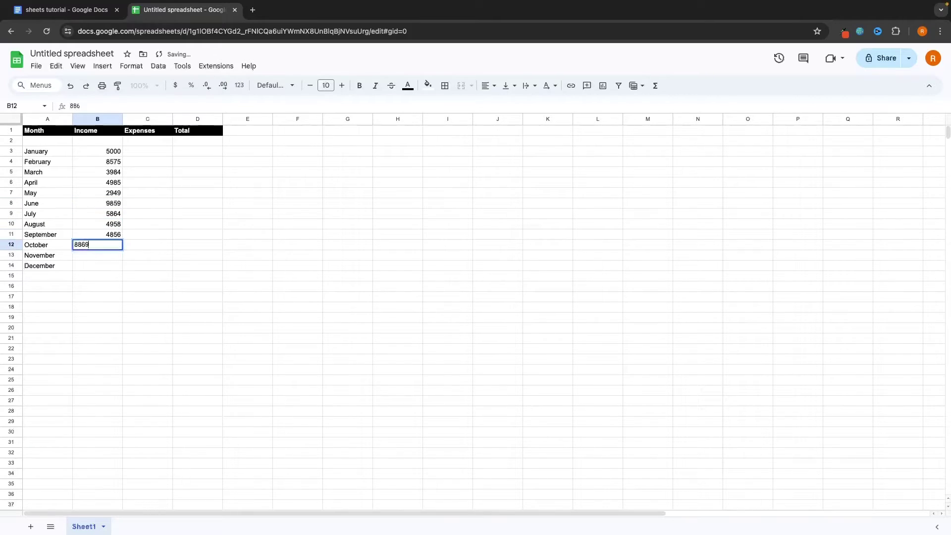
key("Return")
type("5869")
key("Return")
type("44")
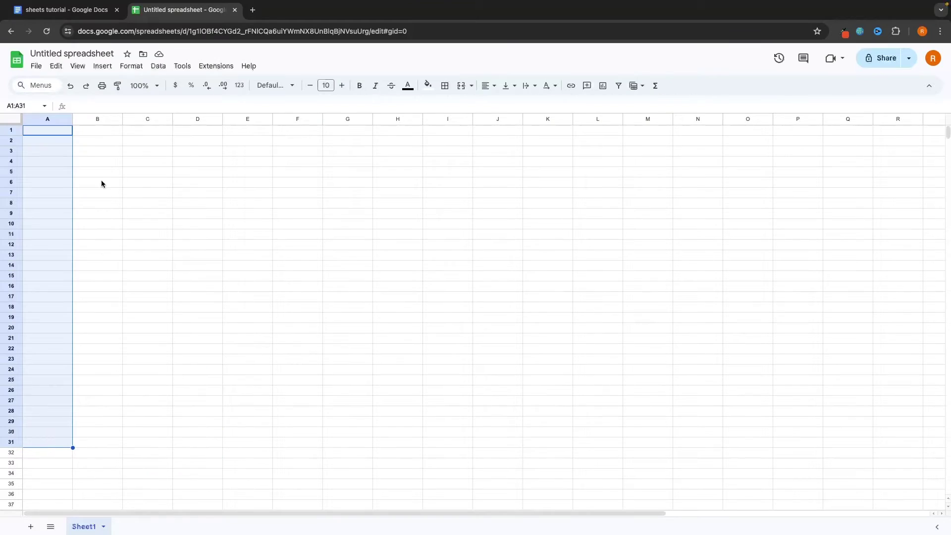
Select ranges in columns B and C, then sum the income cells B20:B29
left_click(98, 132)
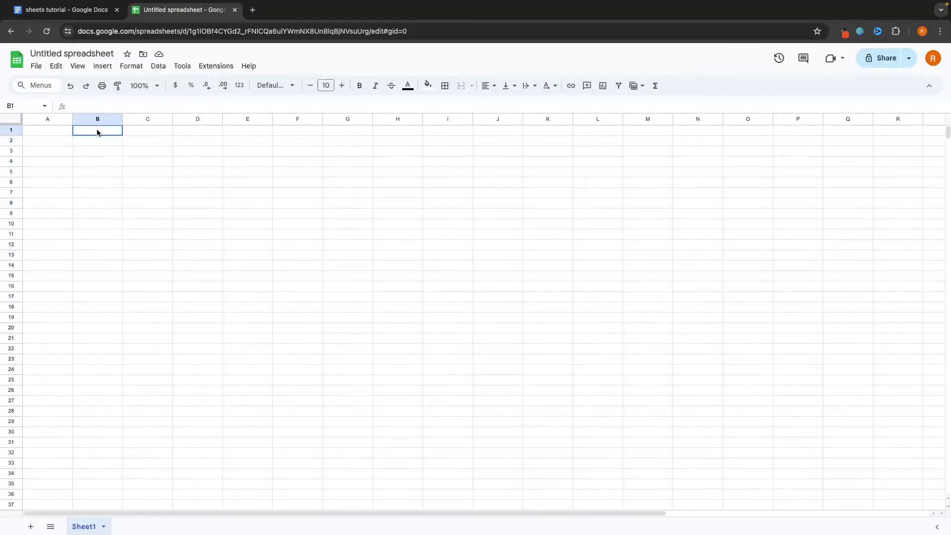
left_click_drag(98, 132, 99, 406)
left_click(151, 133)
left_click_drag(151, 133, 167, 411)
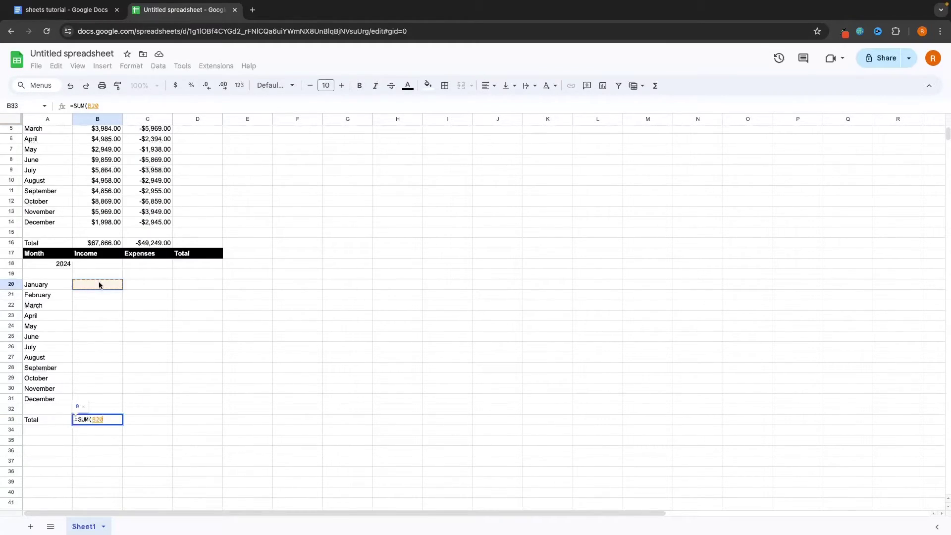
left_click_drag(99, 281, 96, 399)
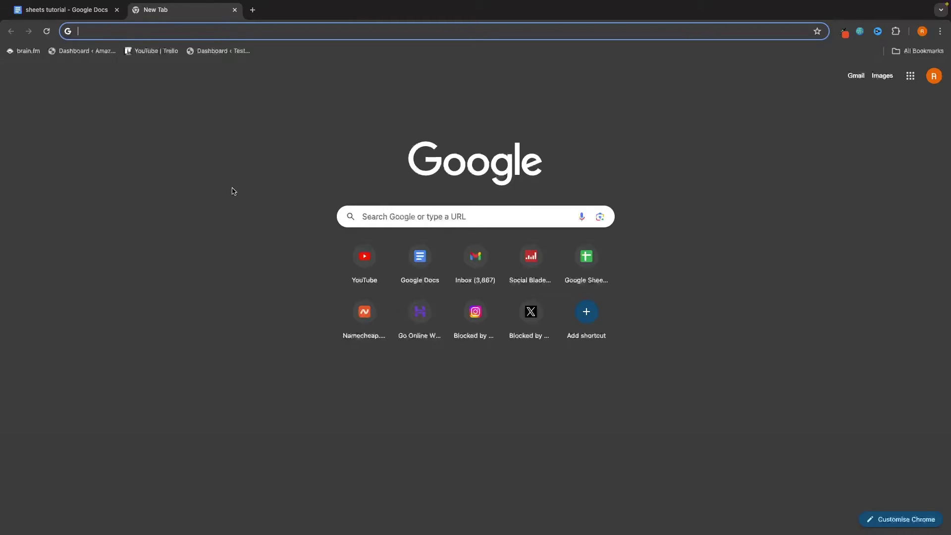
Search the web for 'google sheets' and follow the Google Sheets: Sign-in result
type("google sheets")
key("Return")
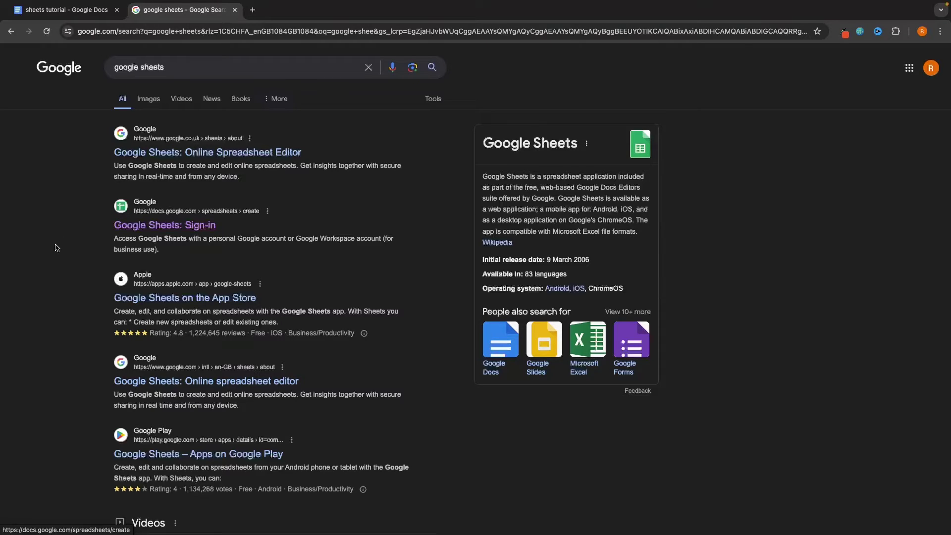
left_click(153, 229)
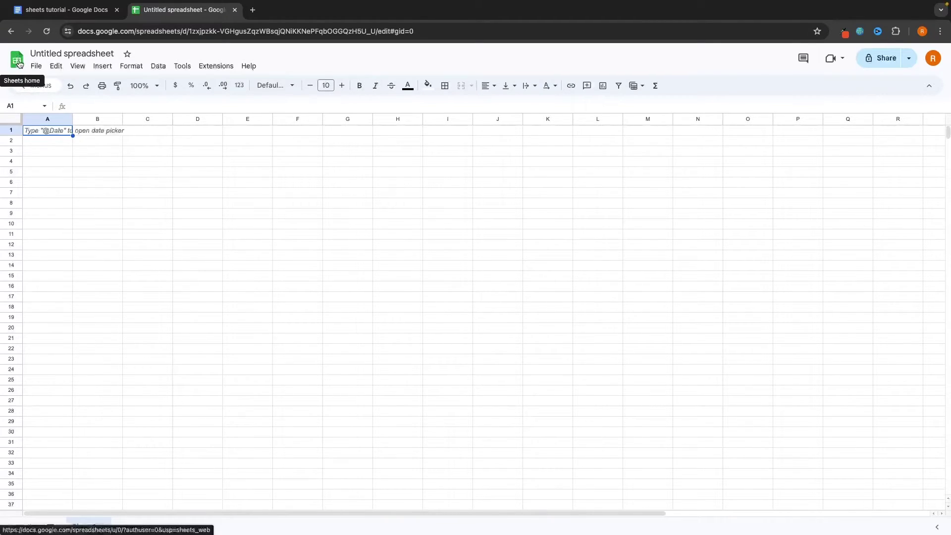
Return to the Sheets home page using the Sheets logo at the top left
left_click(17, 58)
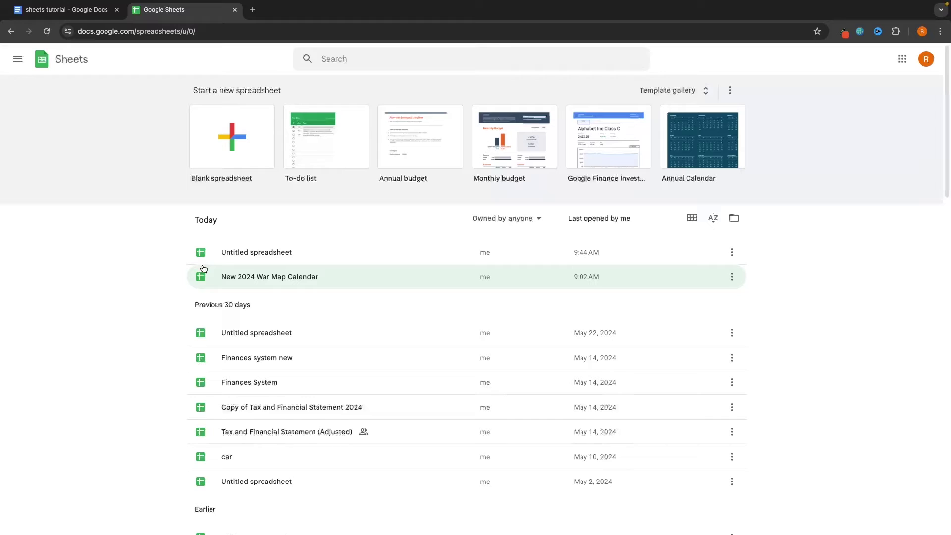
left_click_drag(192, 89, 284, 87)
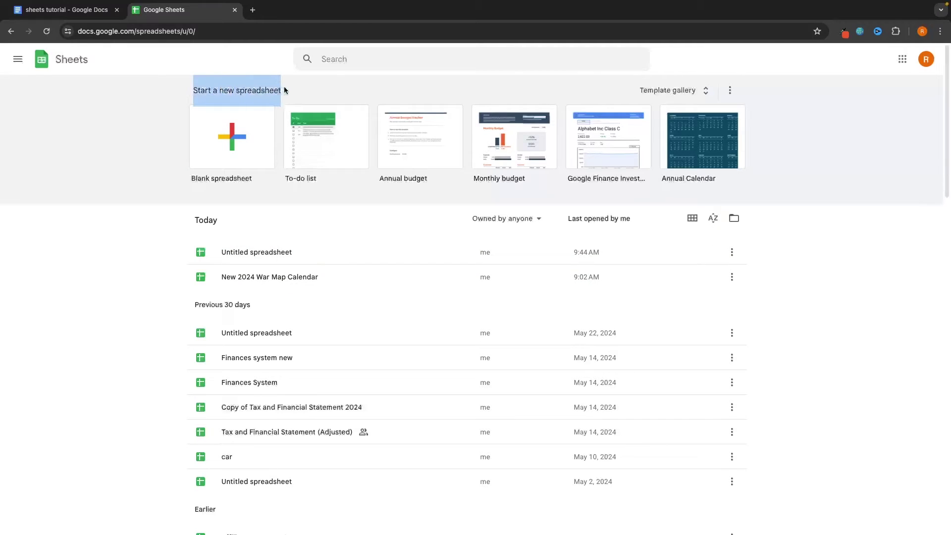
left_click(286, 88)
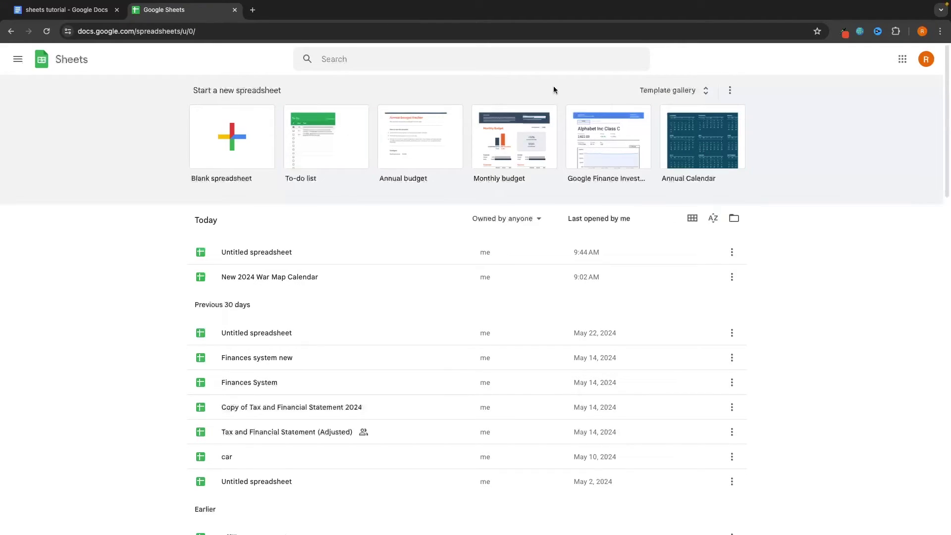
left_click(688, 96)
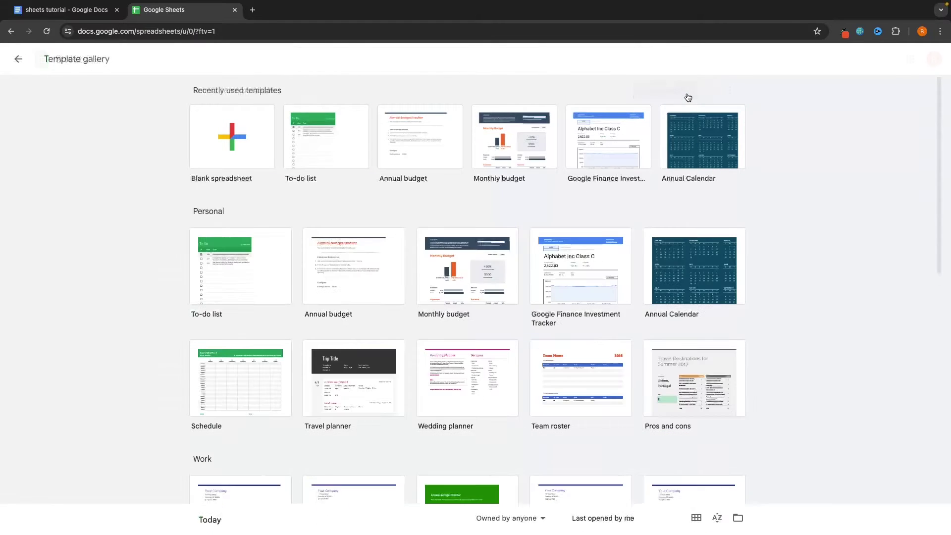
scroll(815, 231, "down", 2)
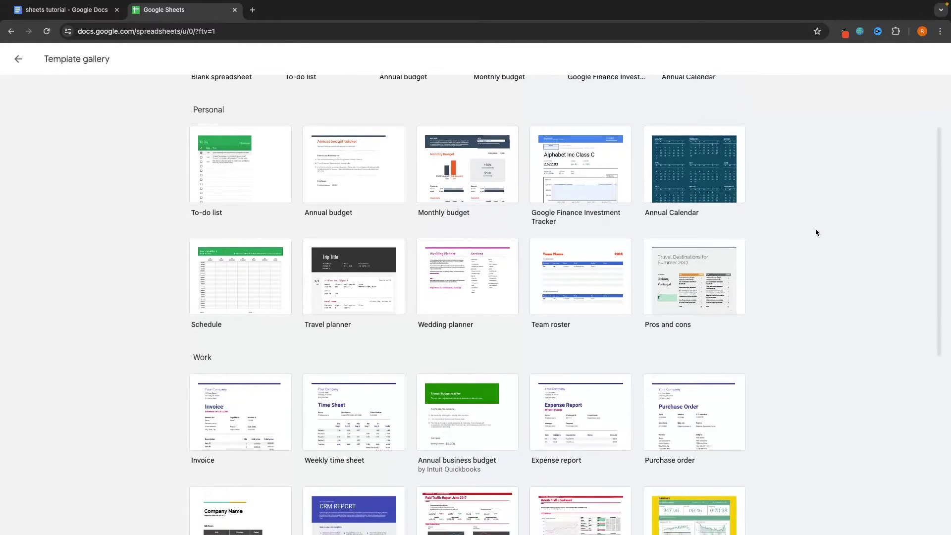
scroll(816, 230, "down", 4)
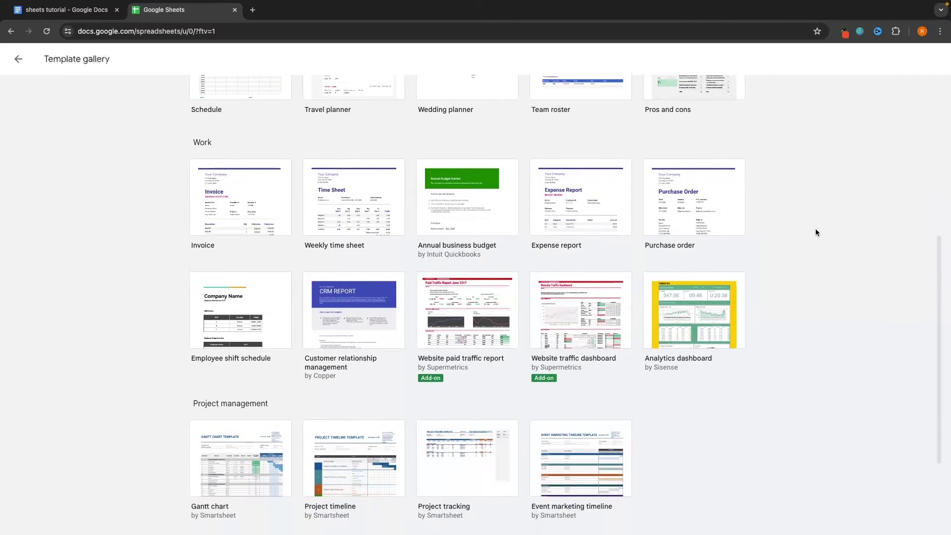
scroll(816, 231, "down", 3)
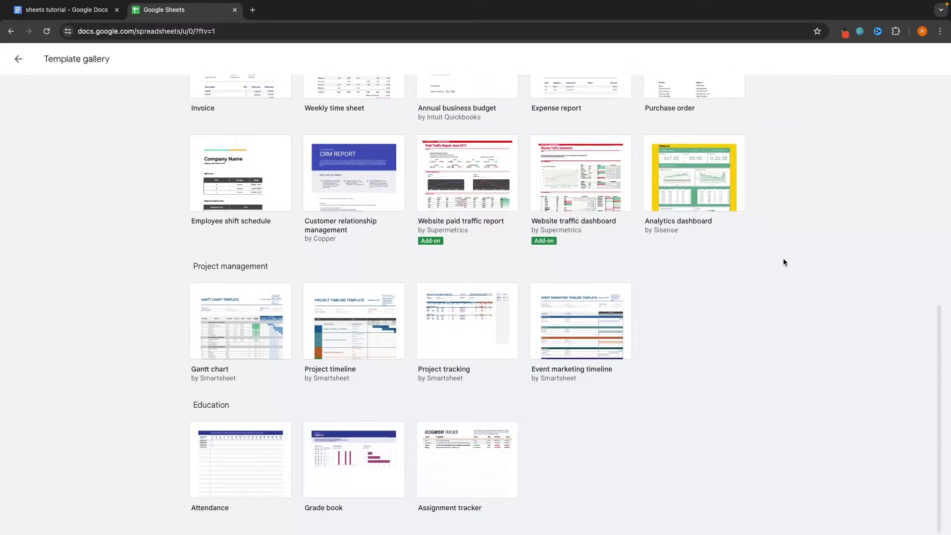
scroll(767, 334, "up", 7)
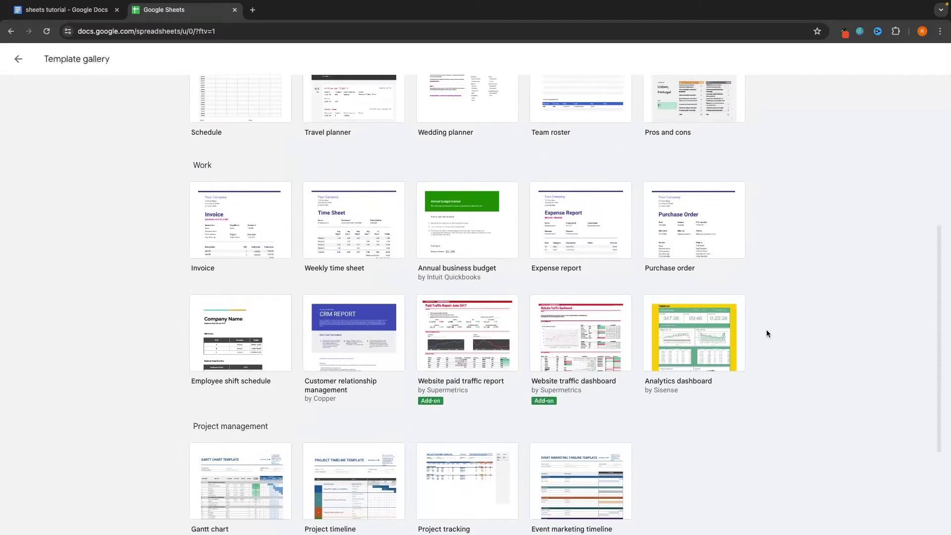
scroll(767, 333, "up", 2)
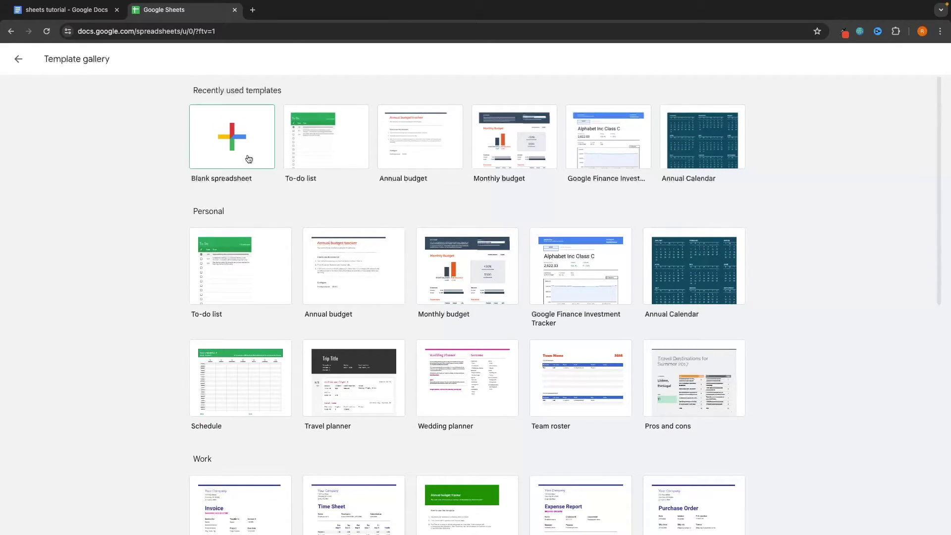
left_click(19, 59)
Browse the Sheets home page, then start a new Blank spreadsheet
scroll(129, 241, "down", 1)
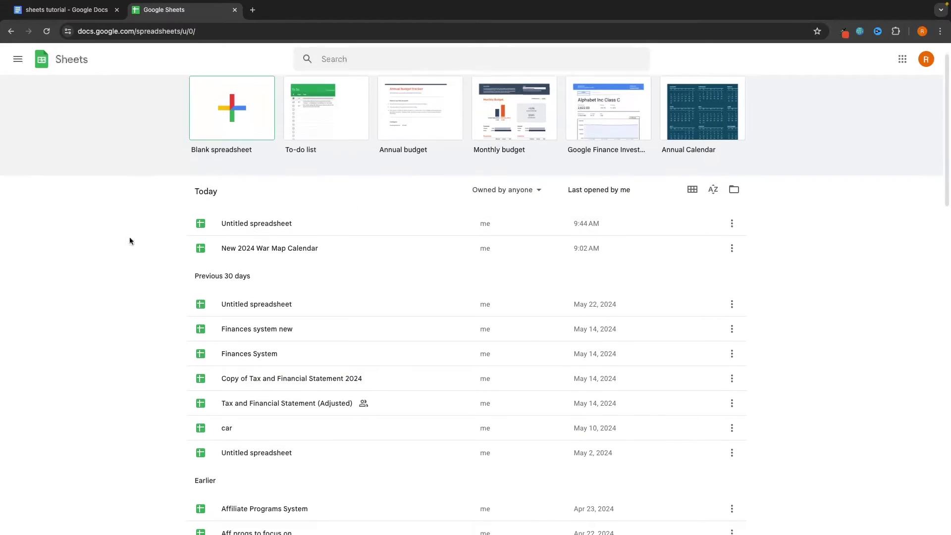
scroll(231, 192, "down", 1)
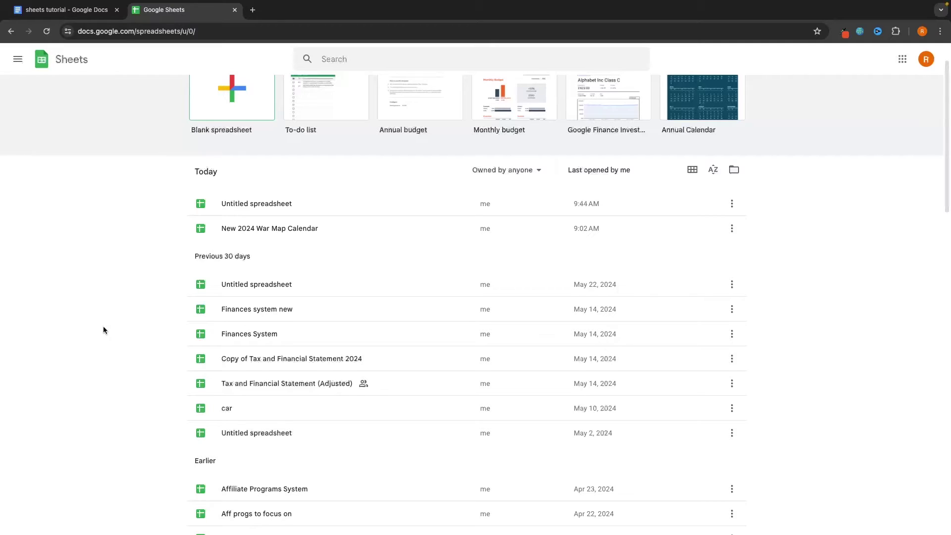
scroll(103, 328, "up", 1)
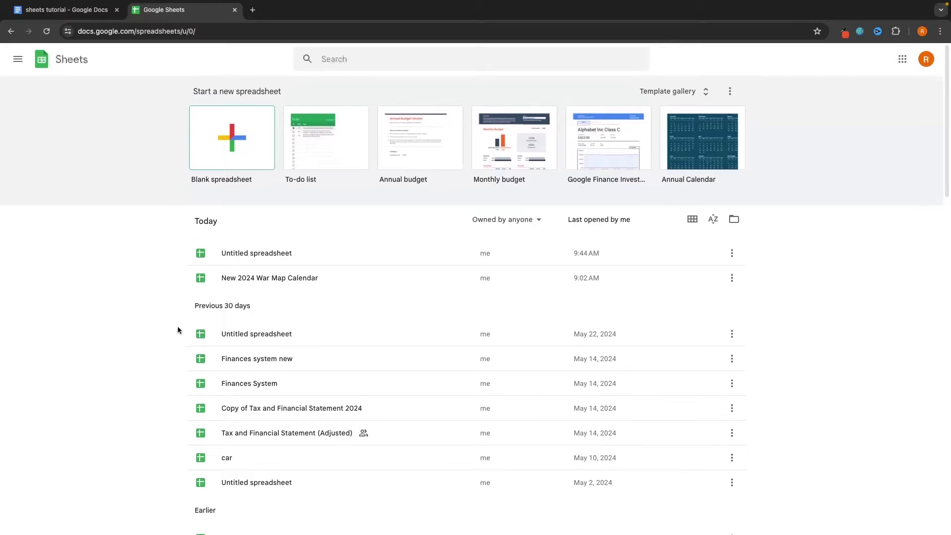
left_click(230, 151)
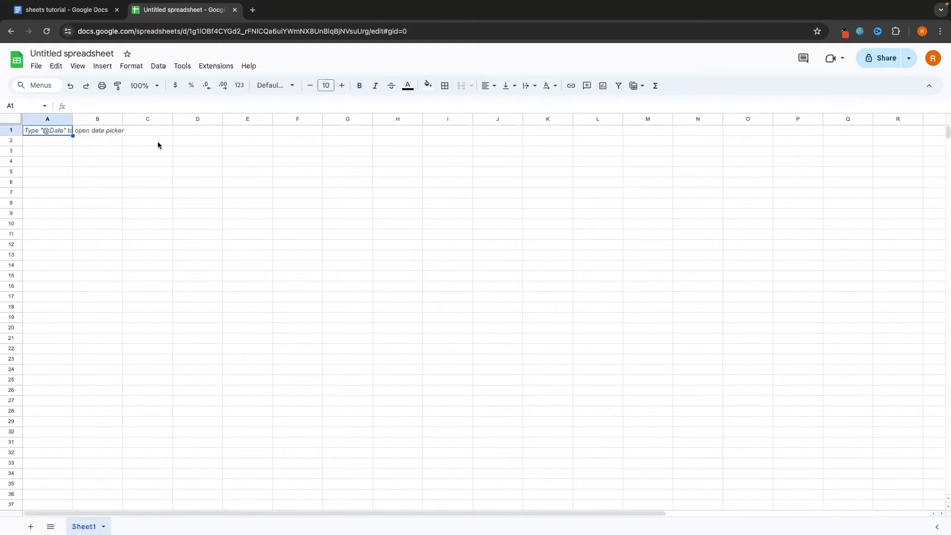
left_click(113, 142)
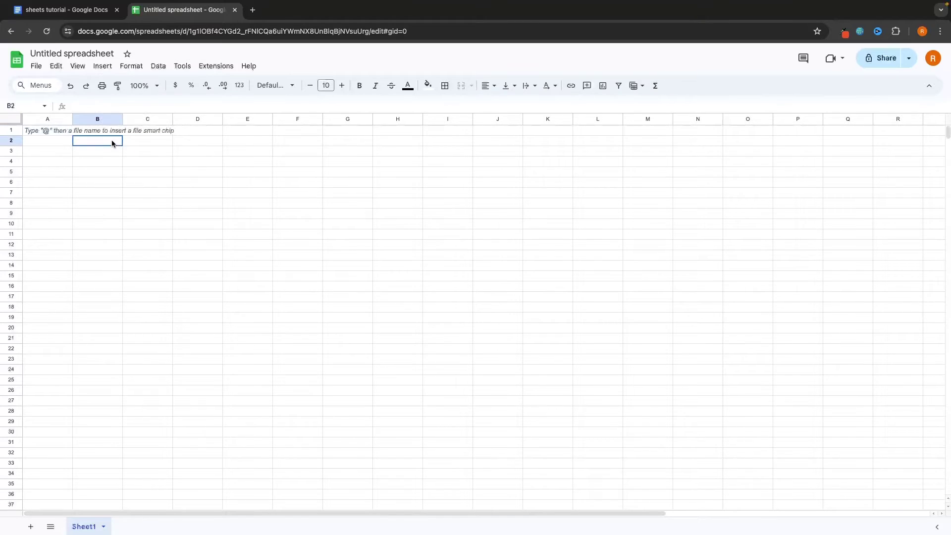
left_click(187, 143)
left_click(189, 152)
left_click(292, 163)
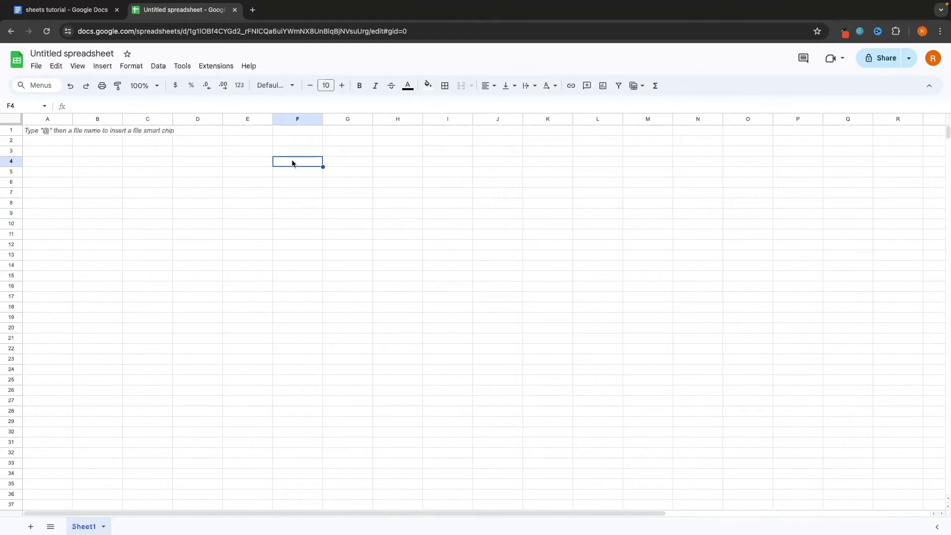
left_click(394, 164)
left_click(402, 174)
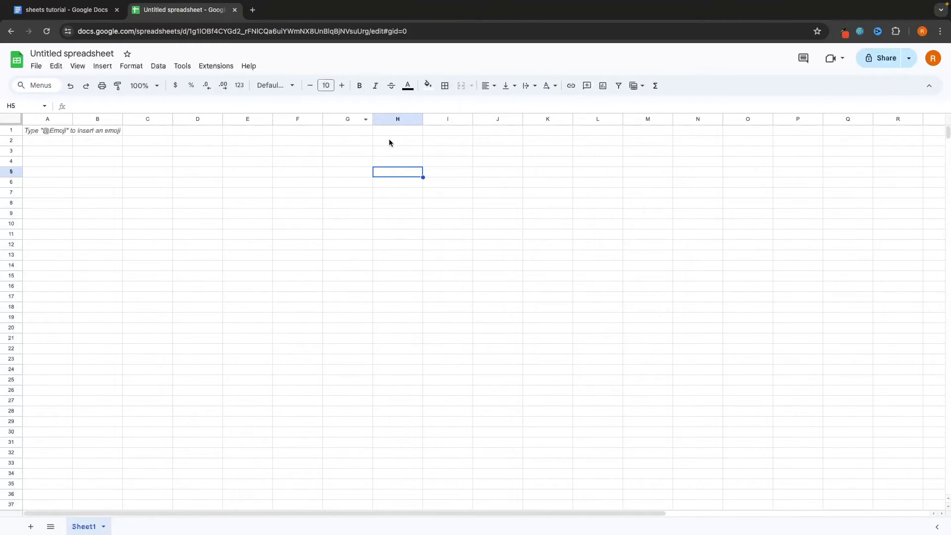
left_click(451, 192)
left_click(549, 194)
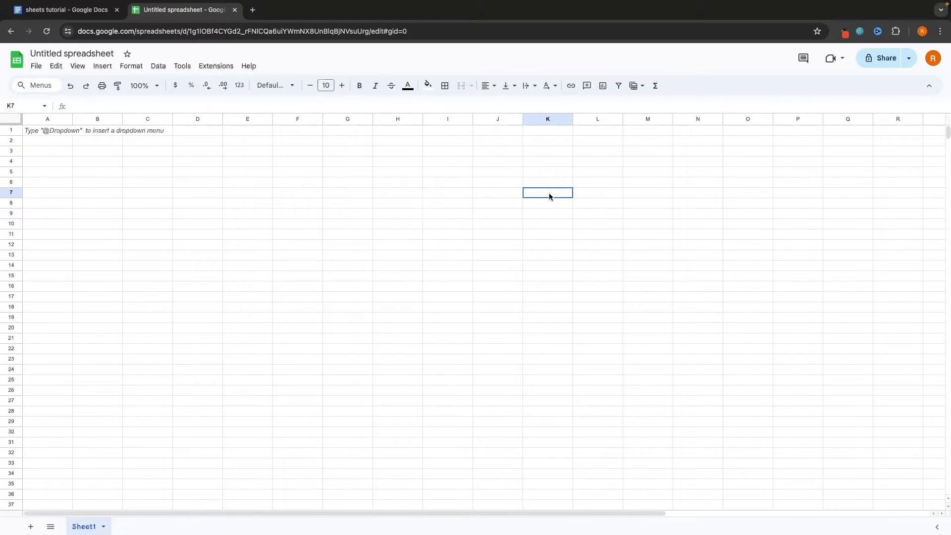
left_click(500, 213)
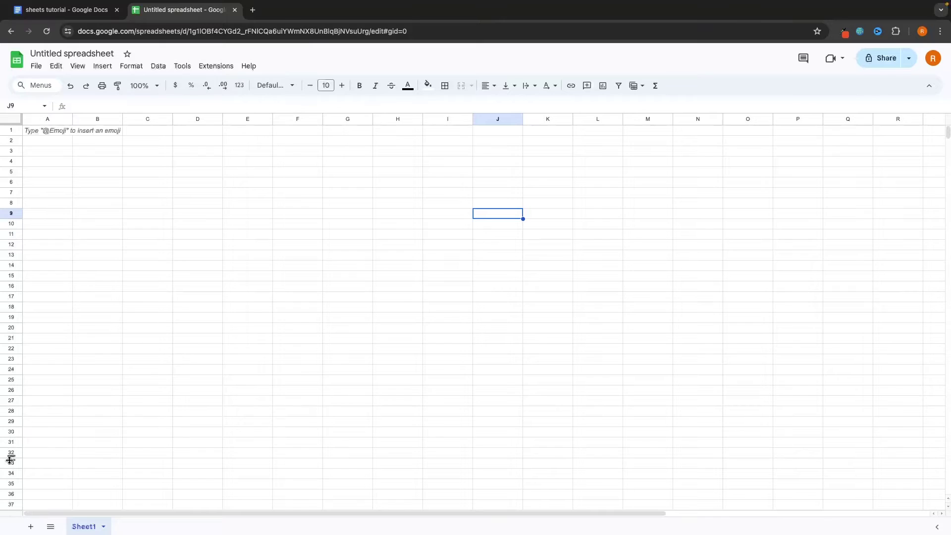
key("Left")
key("Up")
key("Up")
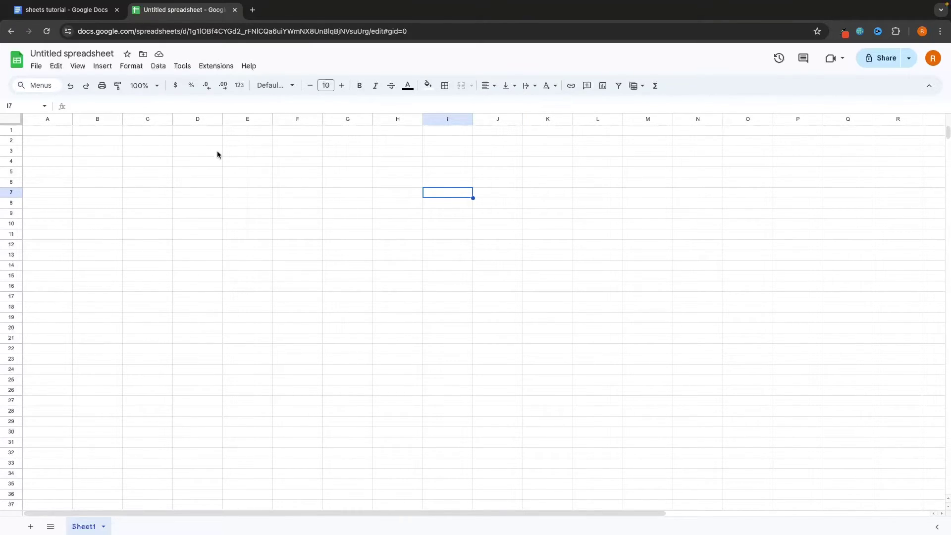
left_click_drag(49, 130, 51, 442)
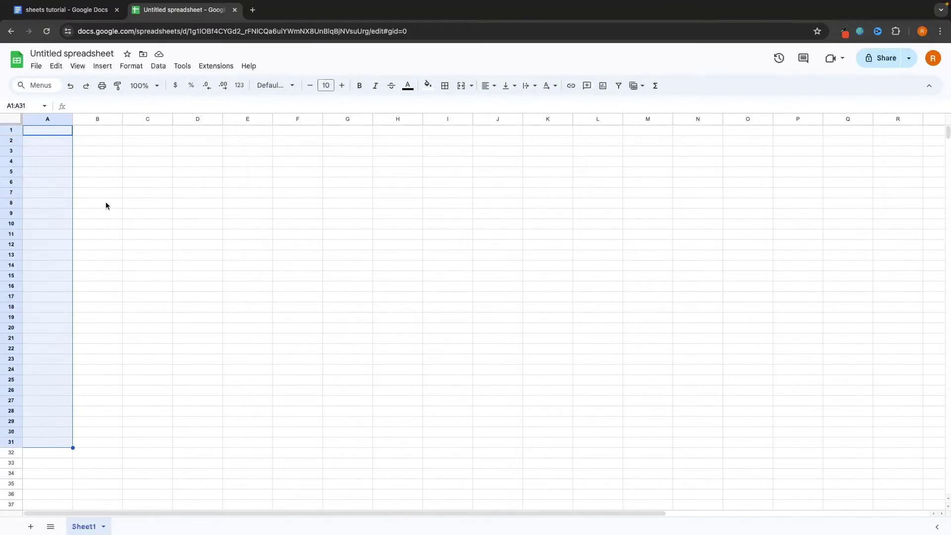
left_click_drag(97, 131, 119, 400)
left_click_drag(151, 130, 150, 412)
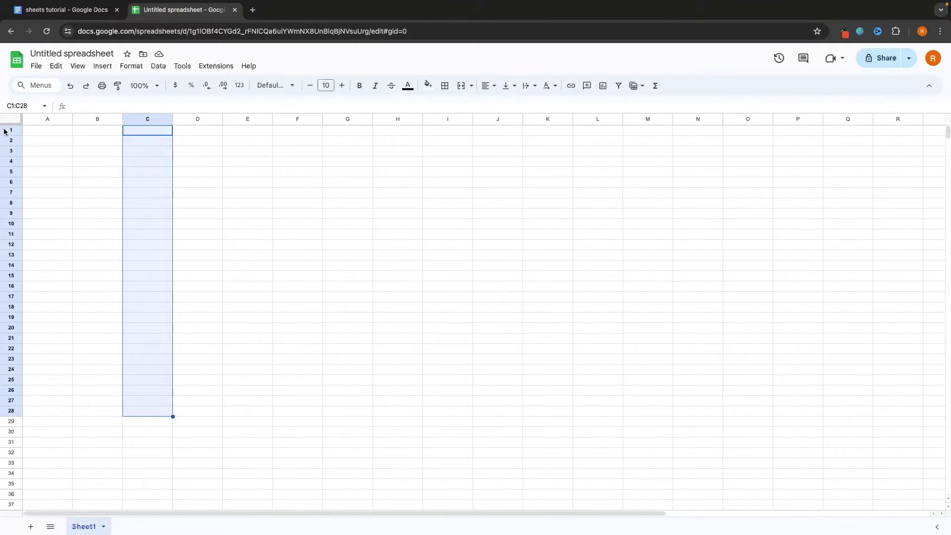
left_click_drag(48, 131, 391, 136)
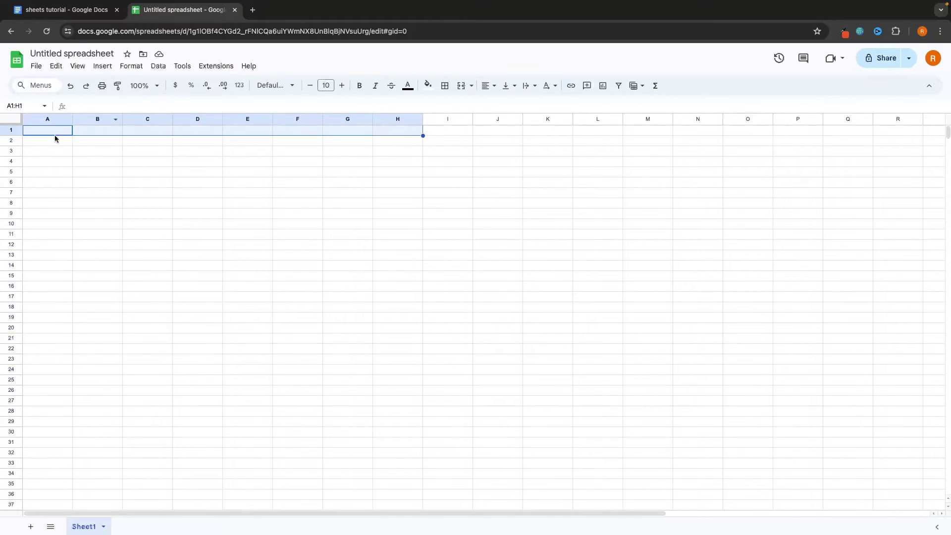
left_click_drag(55, 139, 396, 142)
left_click_drag(57, 157, 469, 168)
left_click(154, 157)
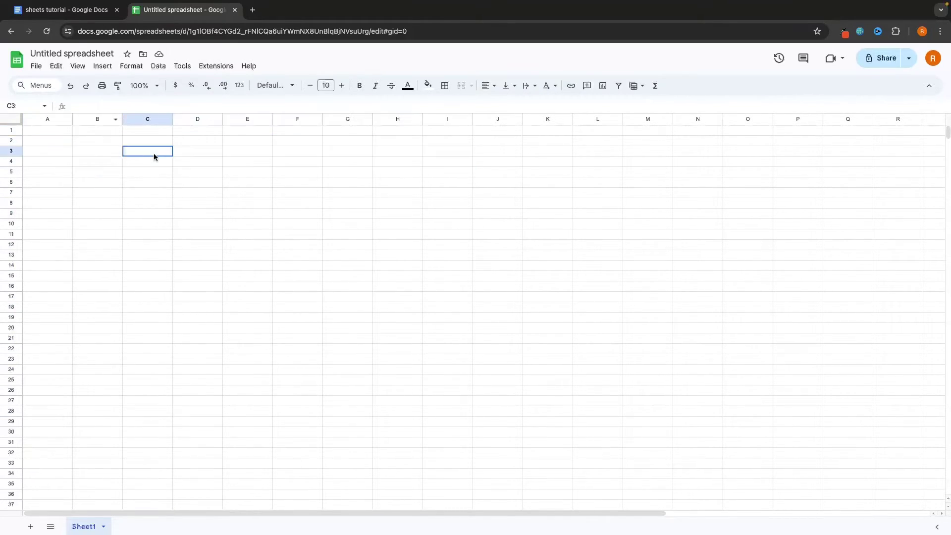
left_click_drag(55, 155, 433, 154)
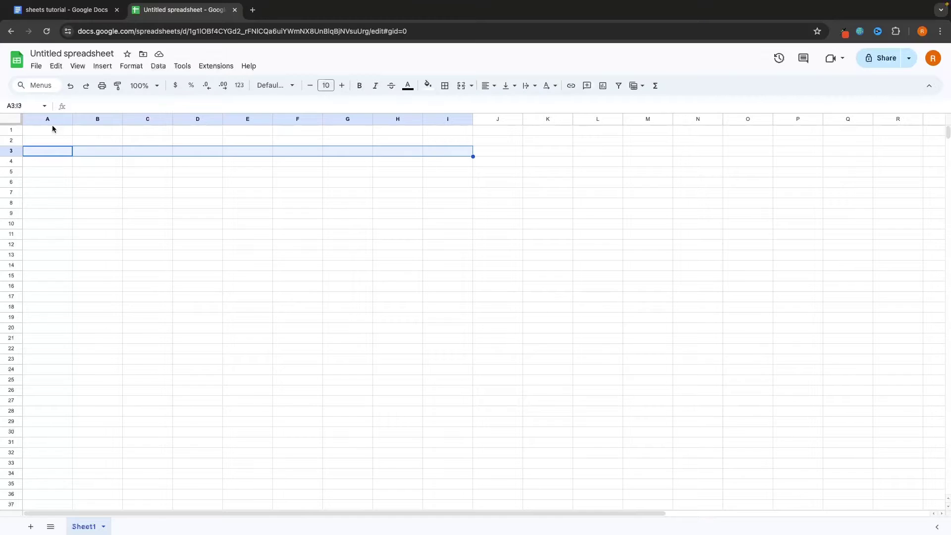
left_click_drag(34, 130, 43, 293)
left_click_drag(47, 150, 382, 162)
left_click(411, 204)
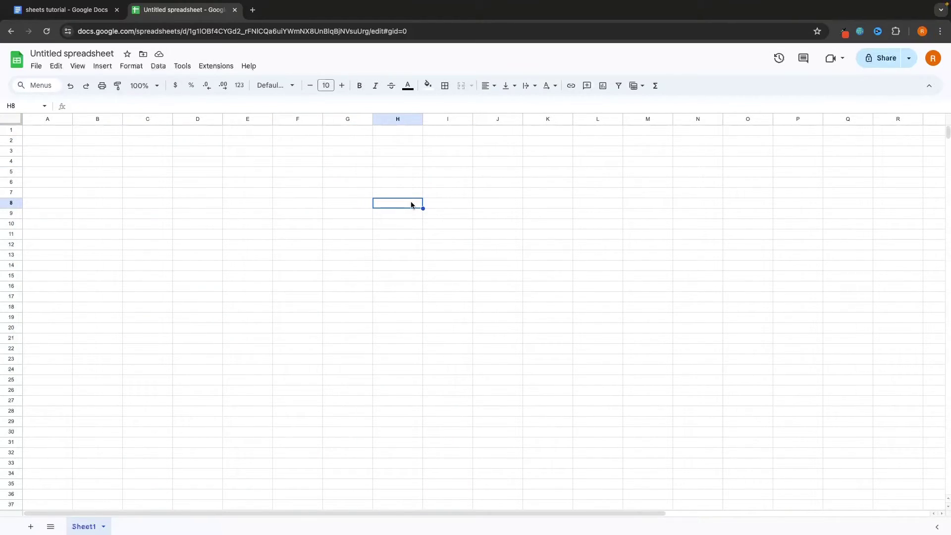
left_click(44, 141)
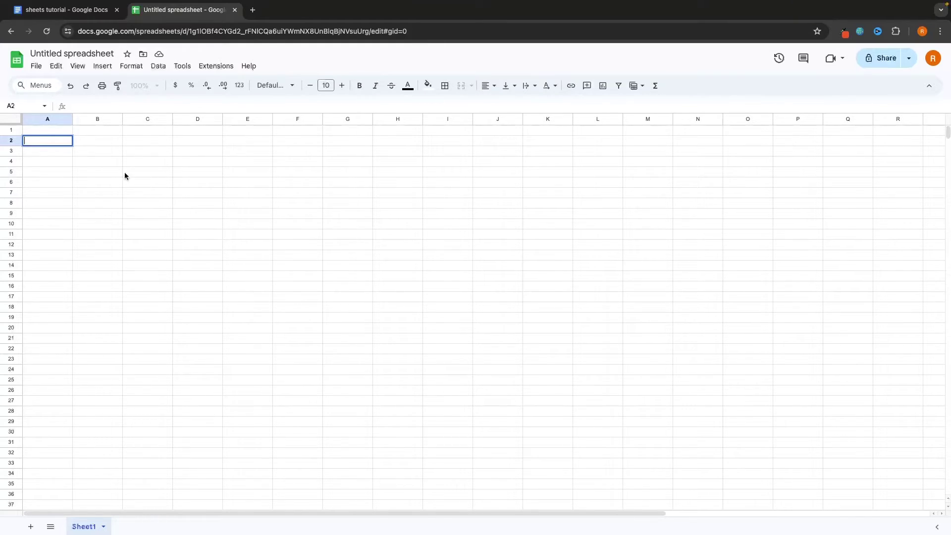
Enter the headers Month, Income, Expenses and Total across A1:D1
left_click(61, 131)
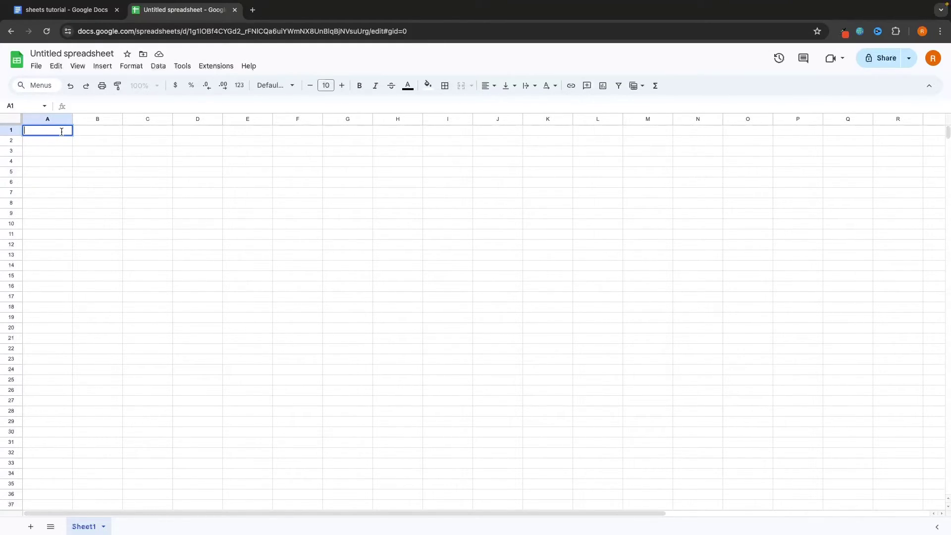
type("Month")
left_click(100, 132)
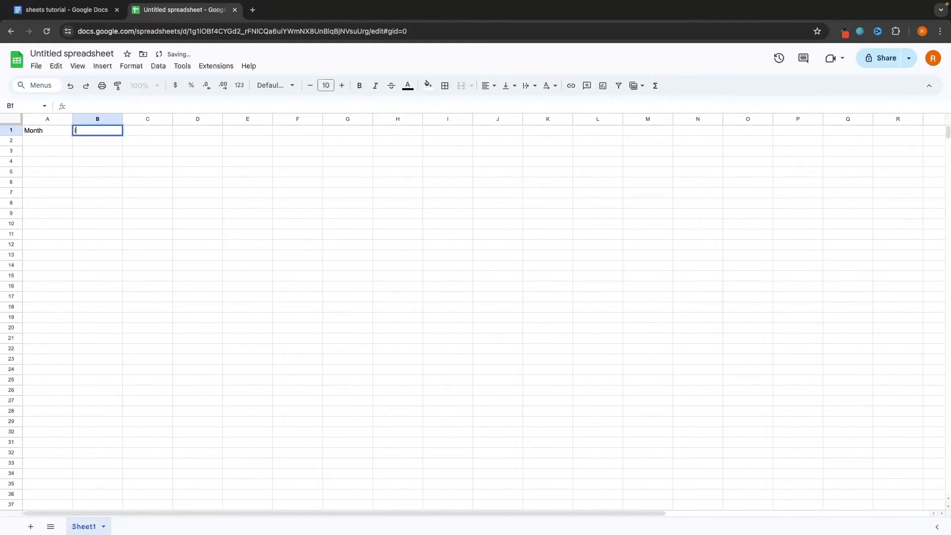
type("Income")
key("Tab")
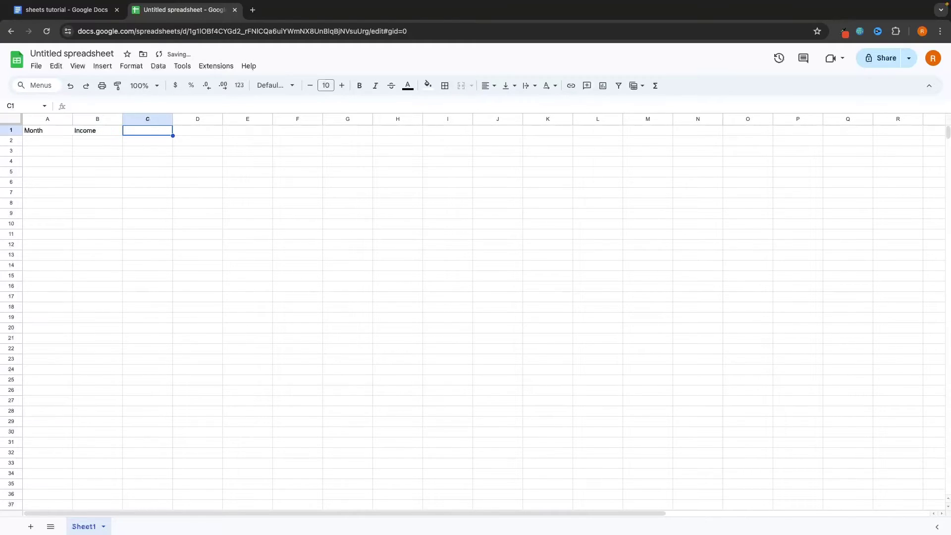
type("Expenses")
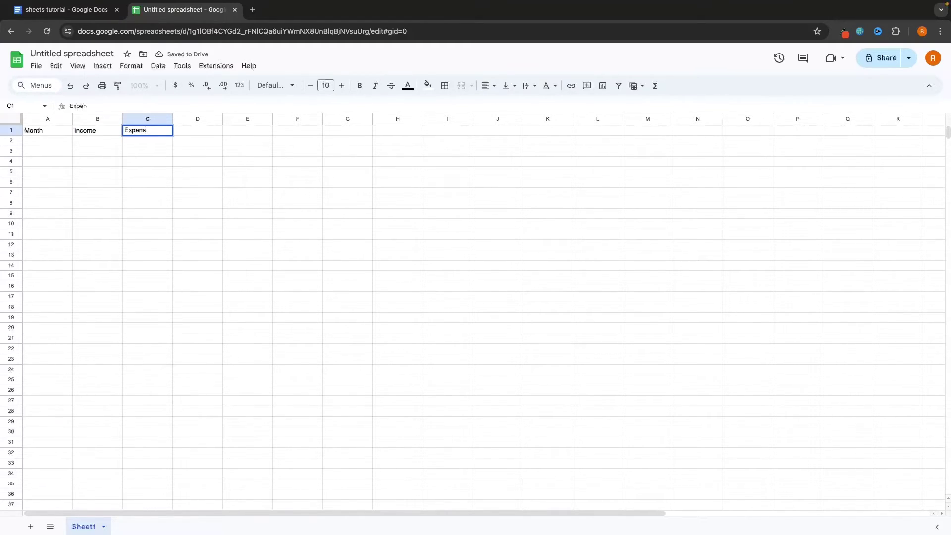
key("Return")
key("Tab")
left_click(197, 130)
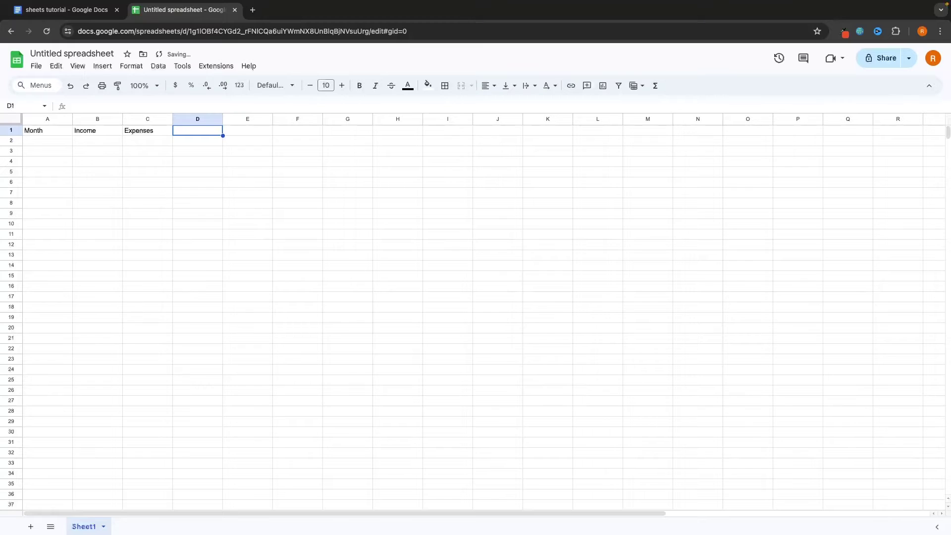
type("Total")
Enter January in cell A3
left_click(52, 151)
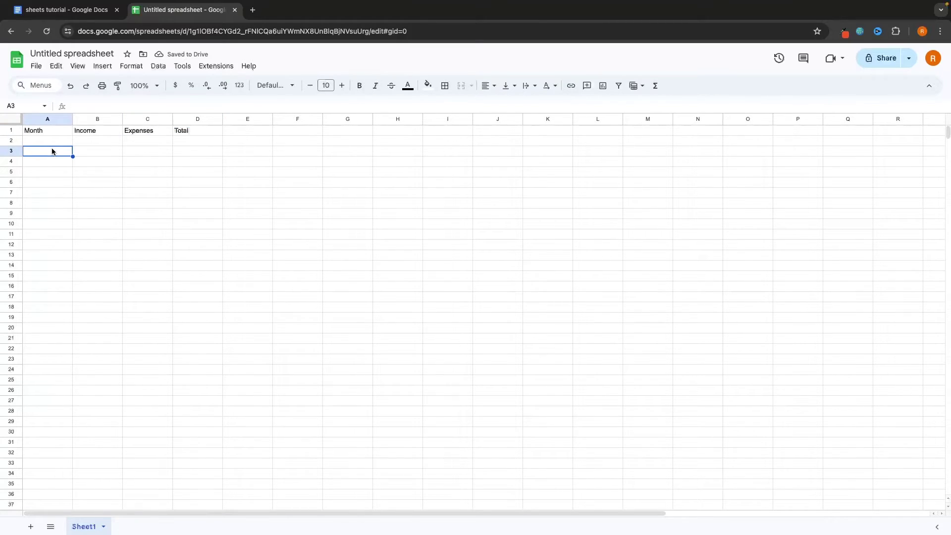
type("January")
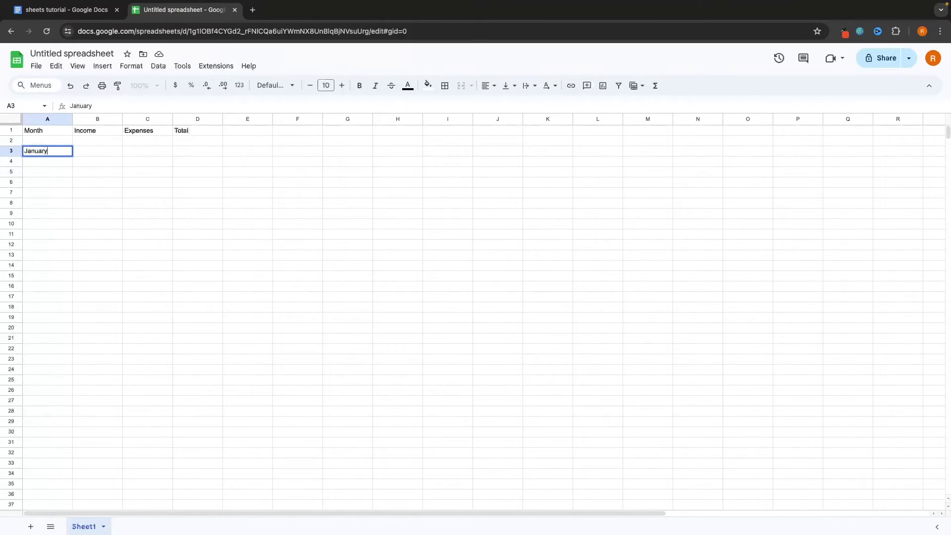
key("Return")
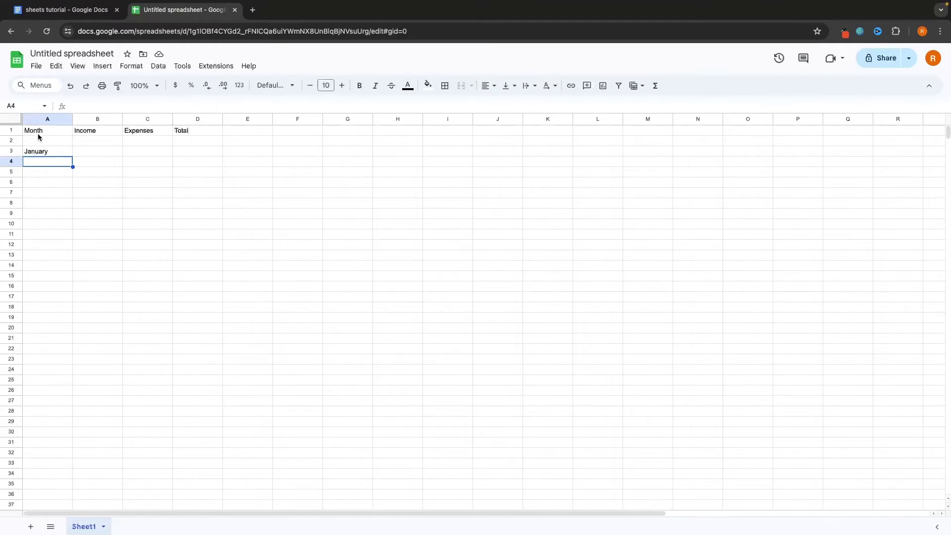
Autofill the month series from January in A3 down to December in A14
left_click_drag(40, 151, 39, 246)
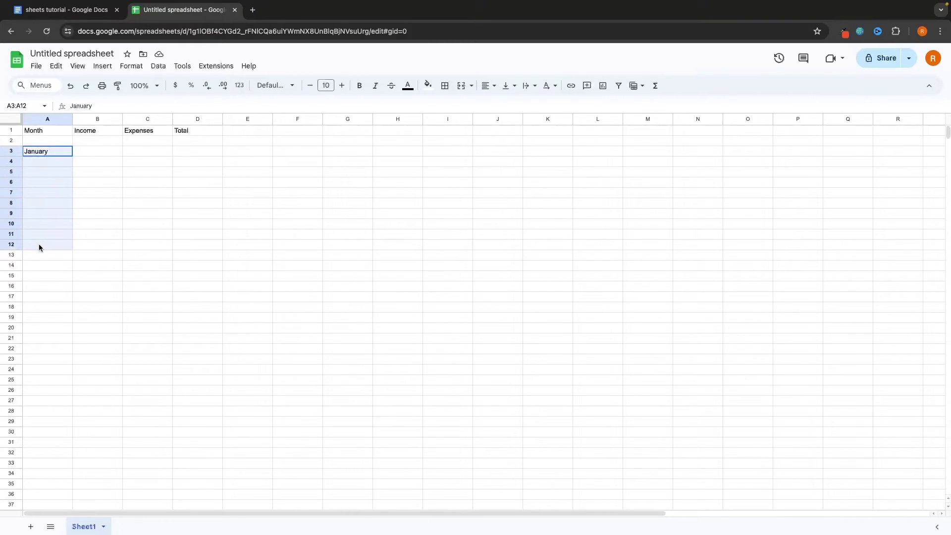
left_click(96, 258)
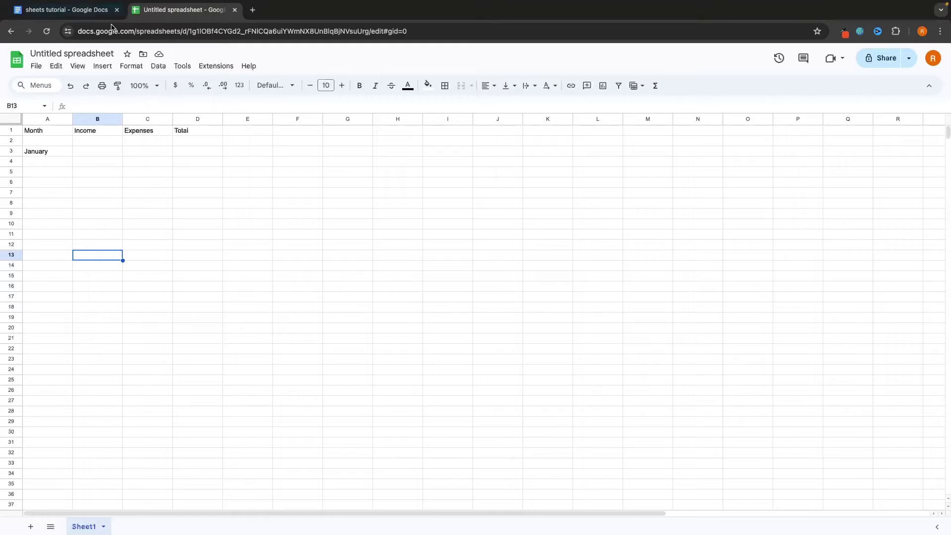
left_click(32, 155)
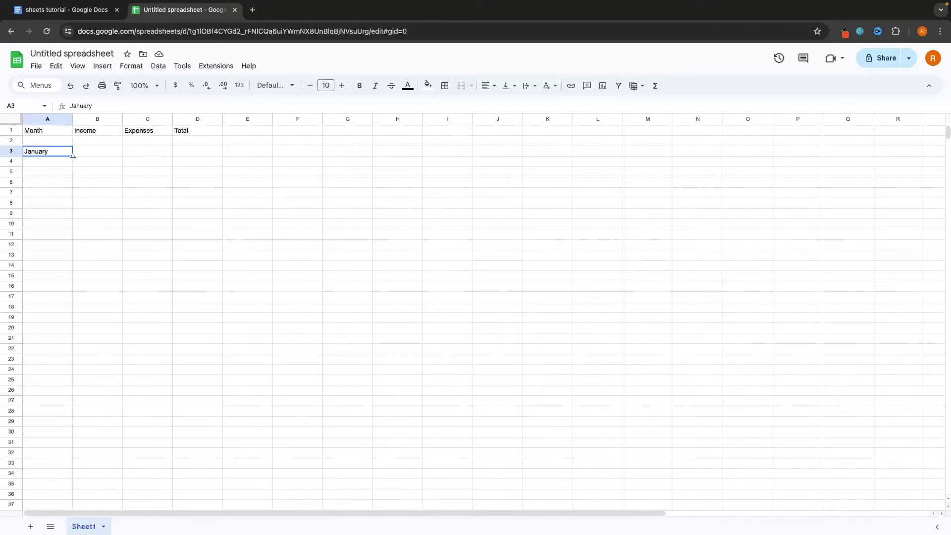
left_click_drag(73, 157, 68, 247)
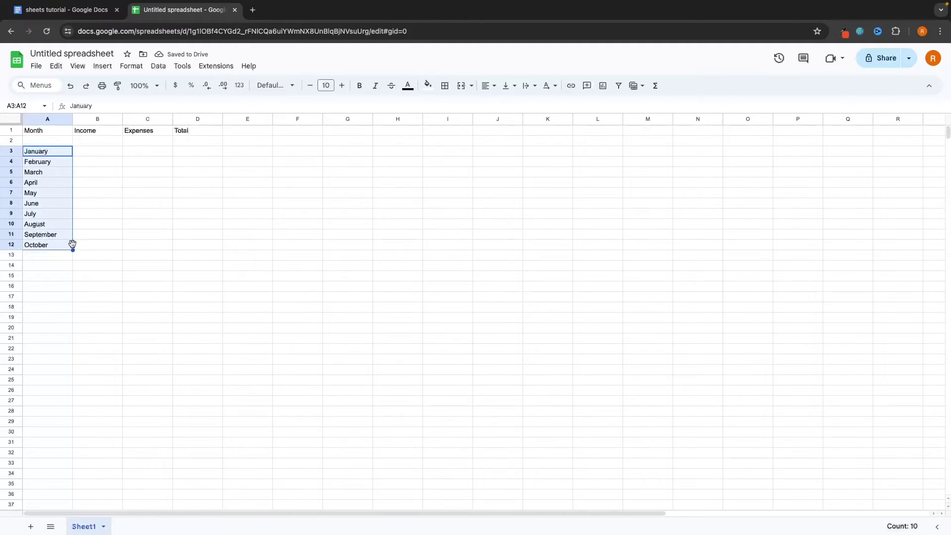
left_click_drag(73, 250, 74, 268)
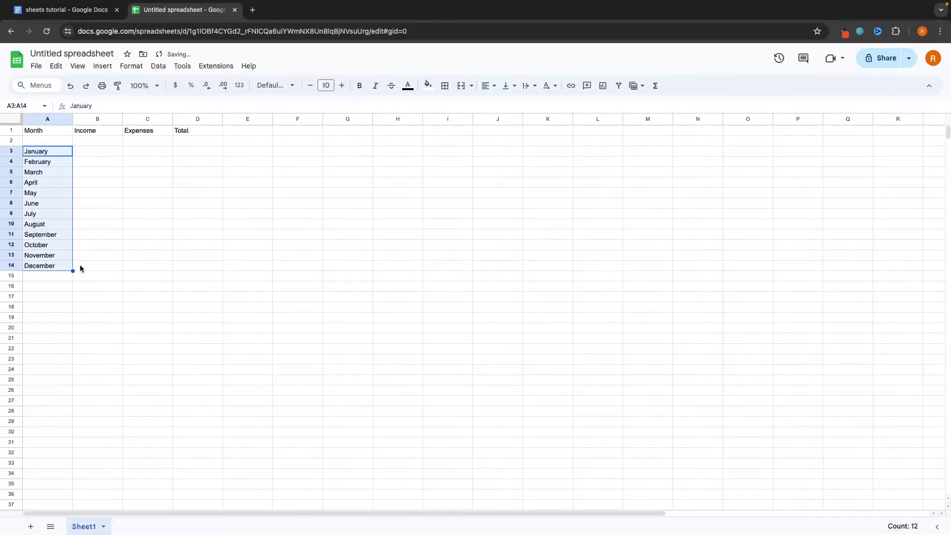
left_click(102, 258)
left_click_drag(44, 150, 48, 267)
left_click(364, 163)
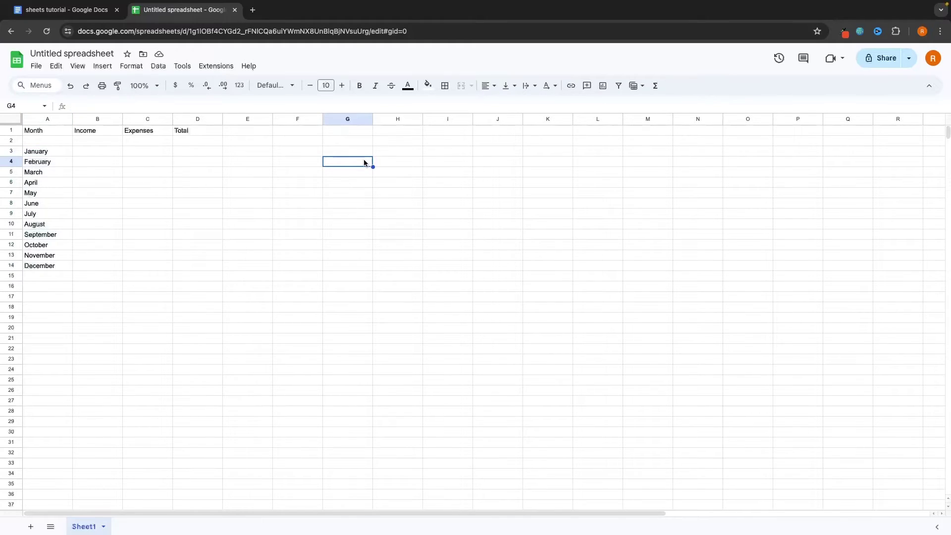
key("Right")
type("Moda")
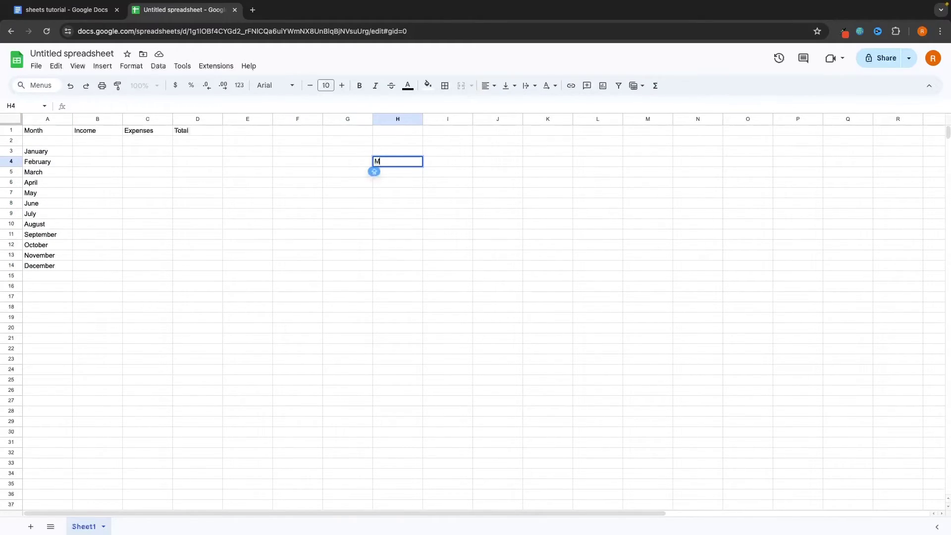
key("BackSpace")
key("BackSpace")
type("nday")
key("Return")
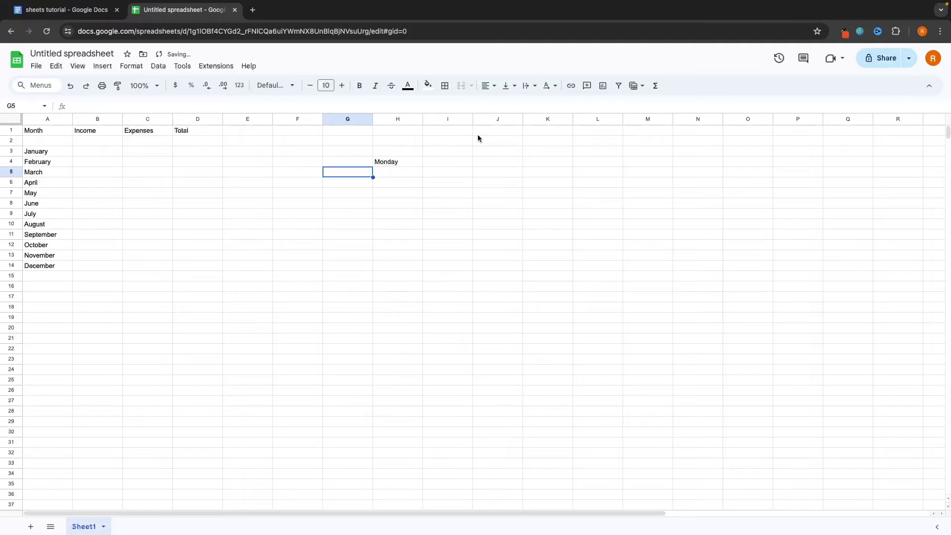
left_click(395, 164)
left_click_drag(423, 167, 421, 514)
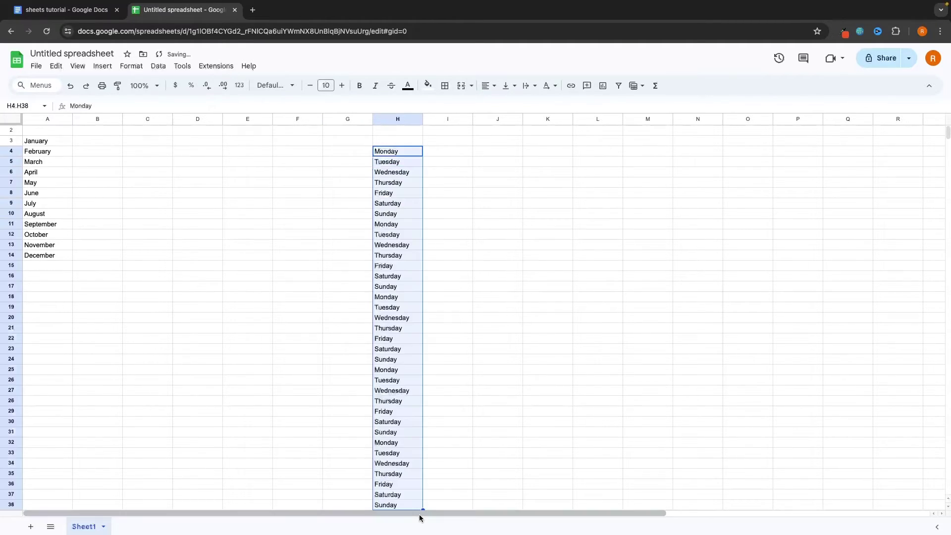
left_click(414, 154)
left_click(407, 172)
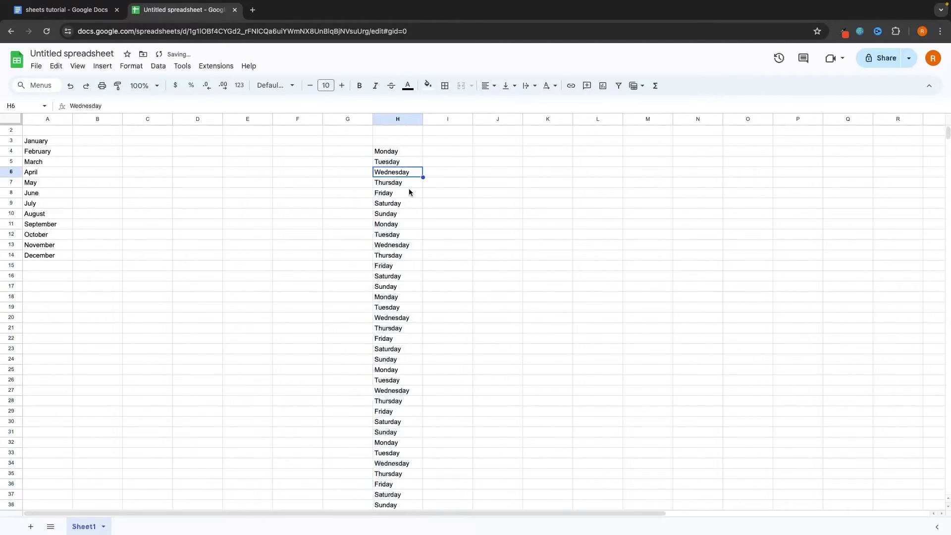
left_click_drag(405, 155, 401, 263)
left_click(430, 242)
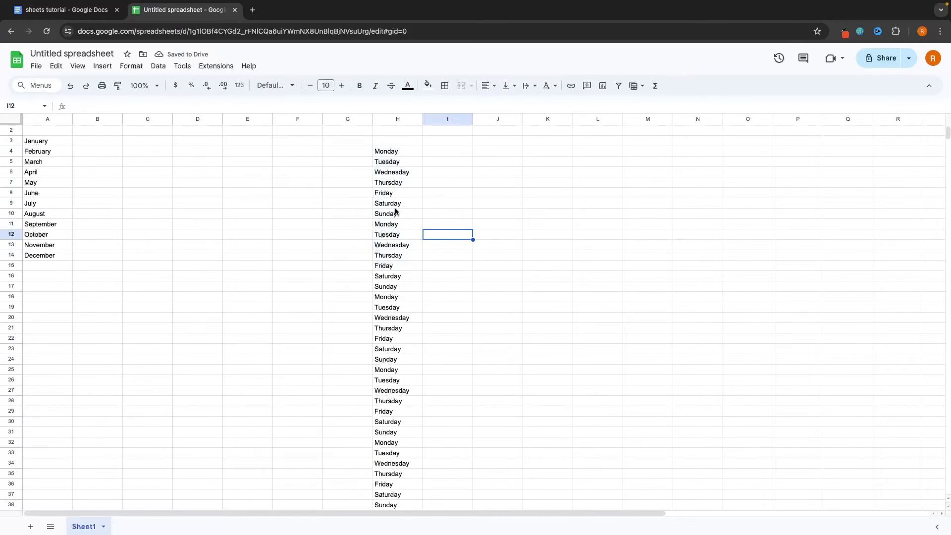
left_click_drag(394, 153, 398, 392)
key("Delete")
scroll(399, 248, "up", 4)
type("1/")
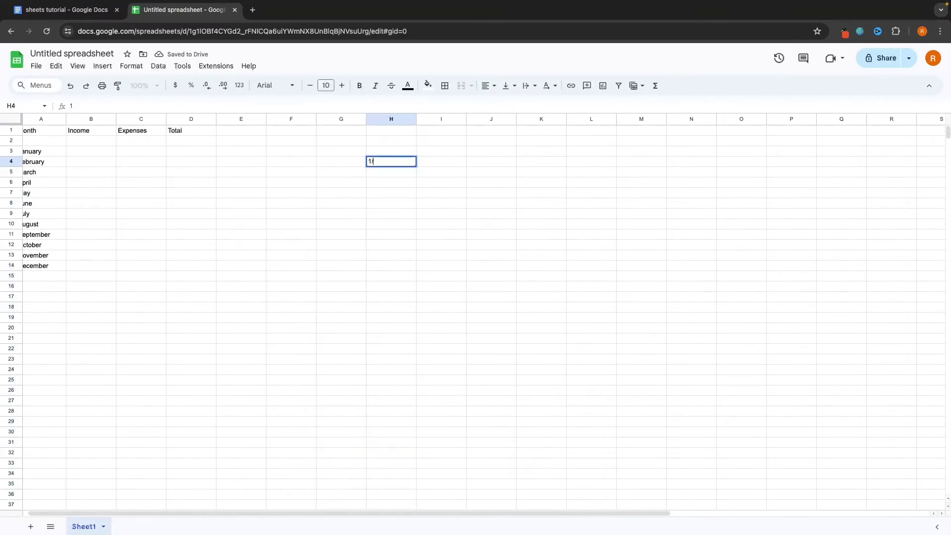
type("1/24")
key("Return")
left_click(432, 151)
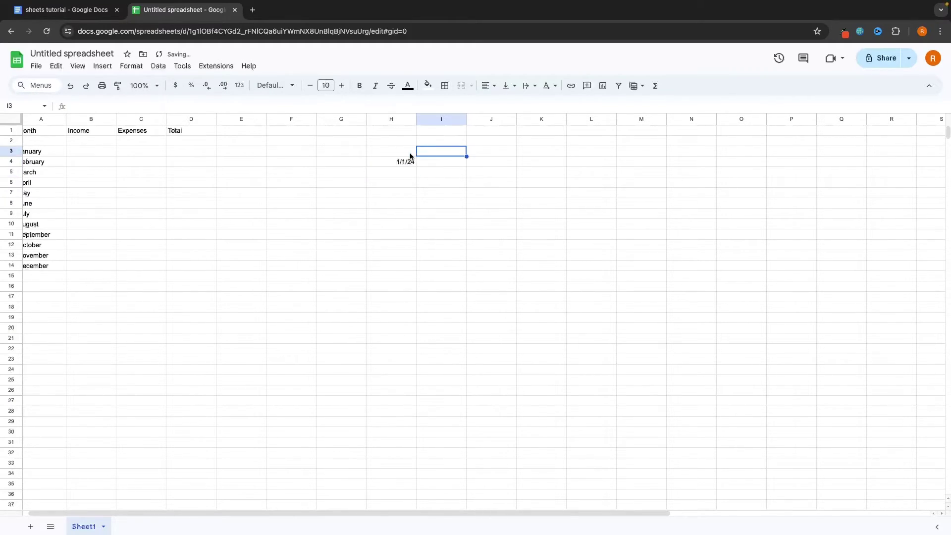
left_click(409, 162)
left_click_drag(416, 167, 393, 453)
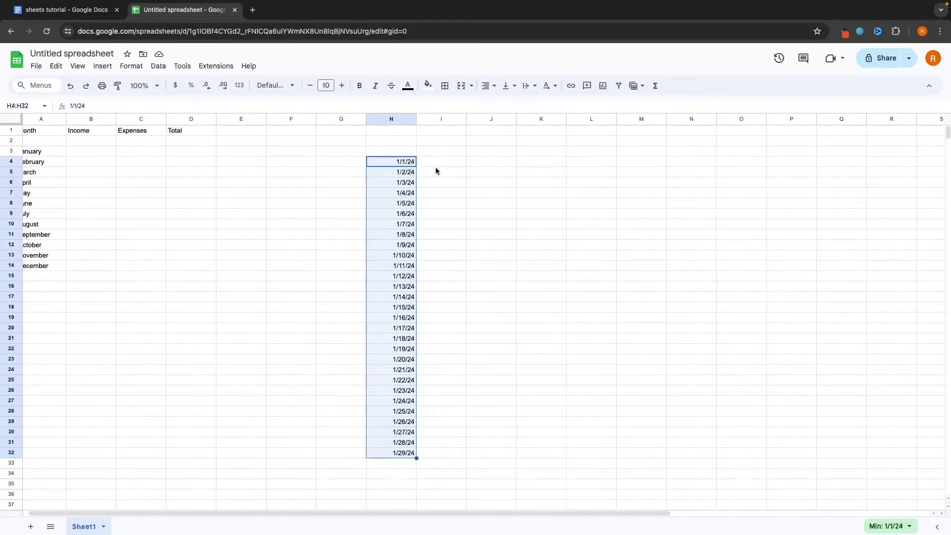
key("Delete")
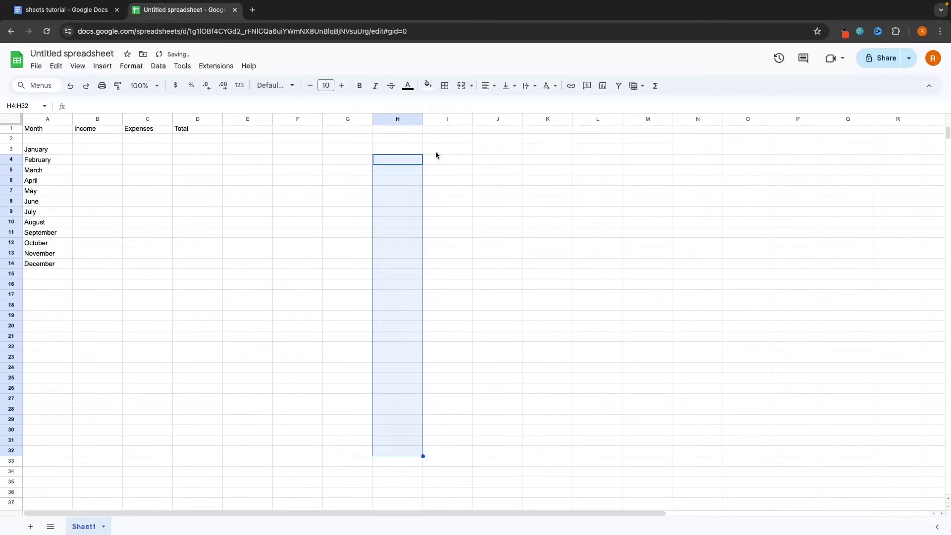
left_click(287, 194)
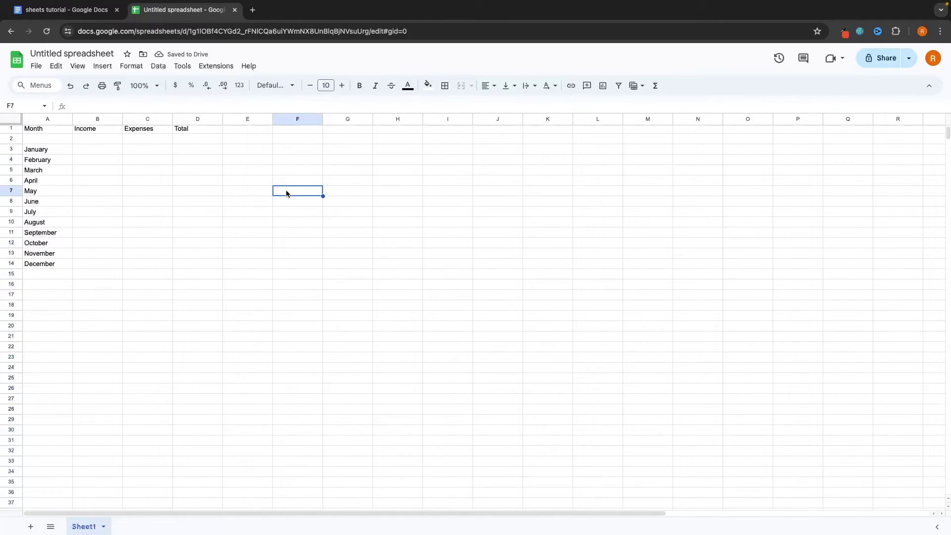
left_click(198, 172)
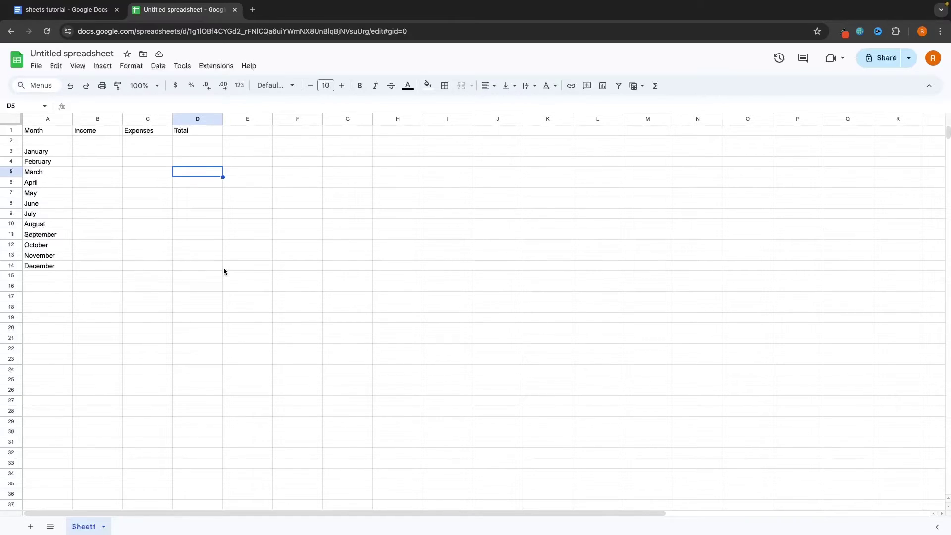
left_click_drag(55, 130, 221, 132)
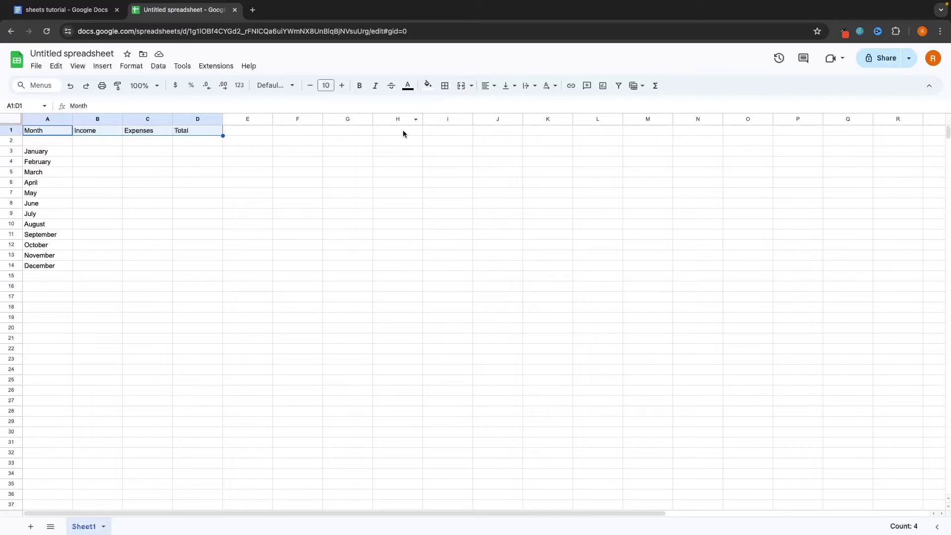
Style the Month header in A1 at font size 19, red text on a yellow fill
left_click(259, 159)
left_click(50, 131)
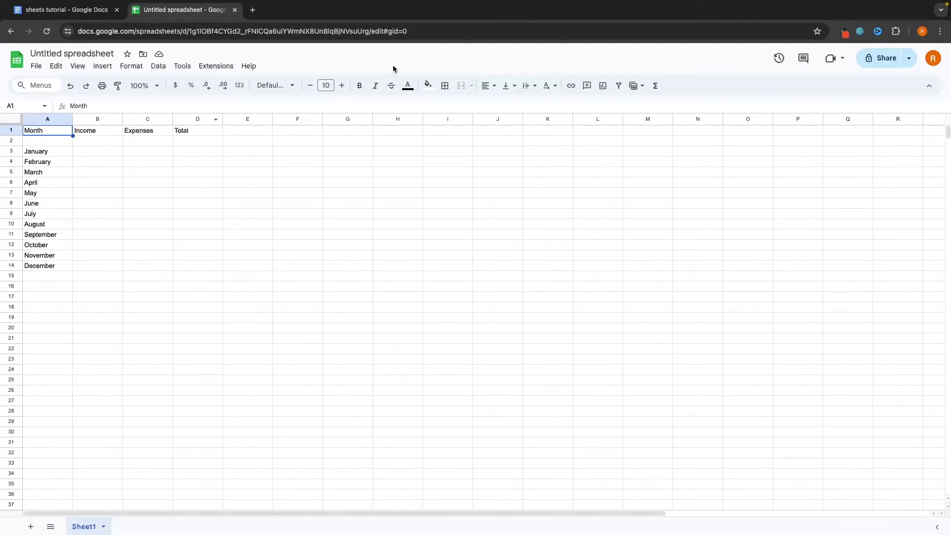
left_click(342, 85)
left_click(342, 86)
left_click(342, 85)
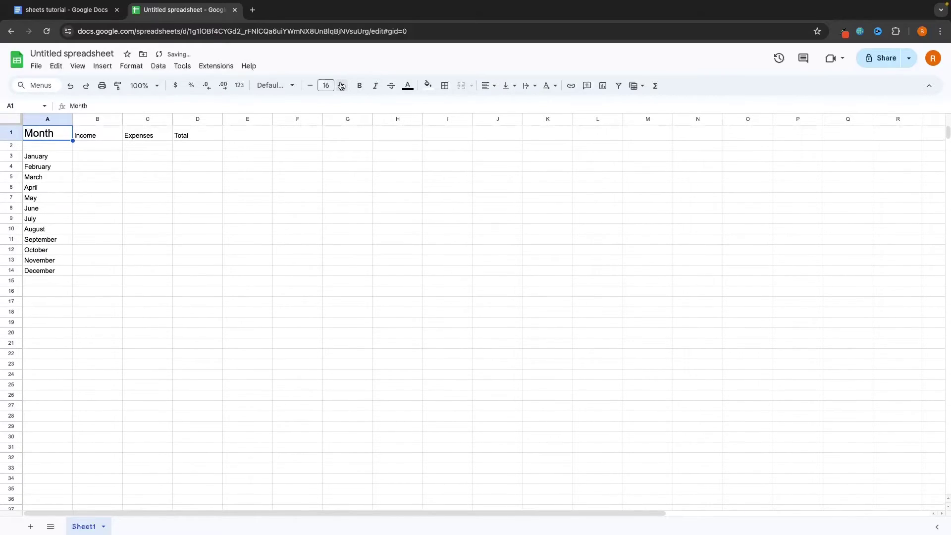
left_click(342, 89)
left_click(342, 88)
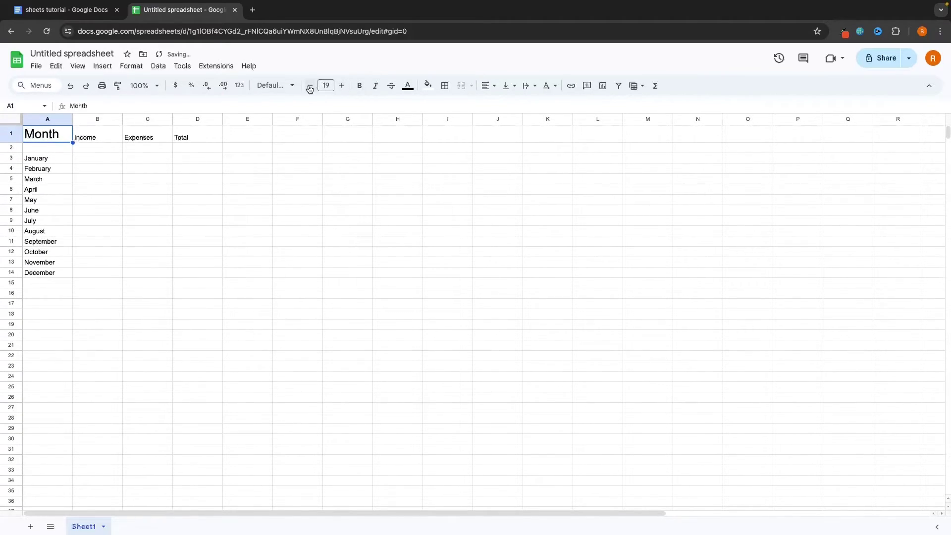
left_click(359, 89)
left_click(360, 89)
left_click(408, 85)
left_click(420, 130)
left_click(428, 85)
left_click(464, 135)
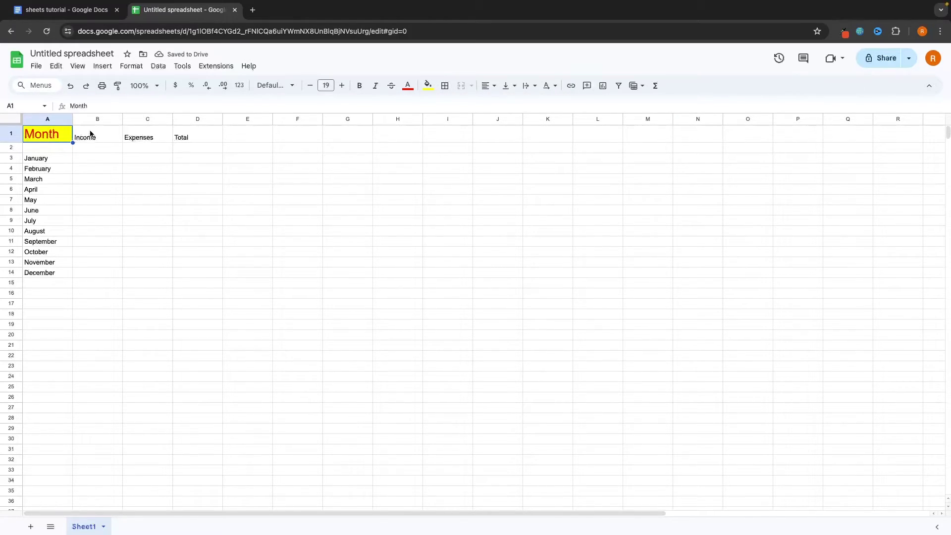
Raise the Income, Expenses and Total headers in B1:D1 to font size 20
left_click_drag(89, 133, 134, 136)
left_click(131, 161)
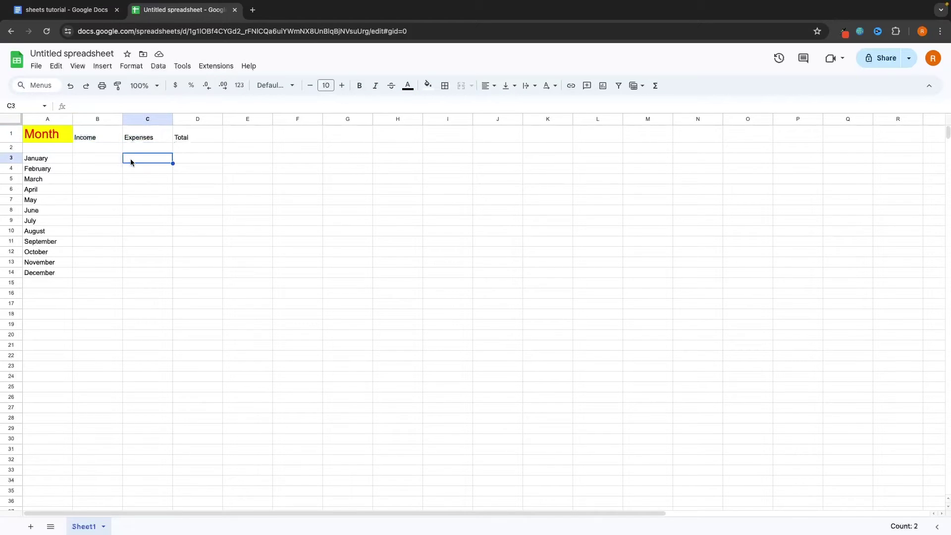
left_click(90, 134)
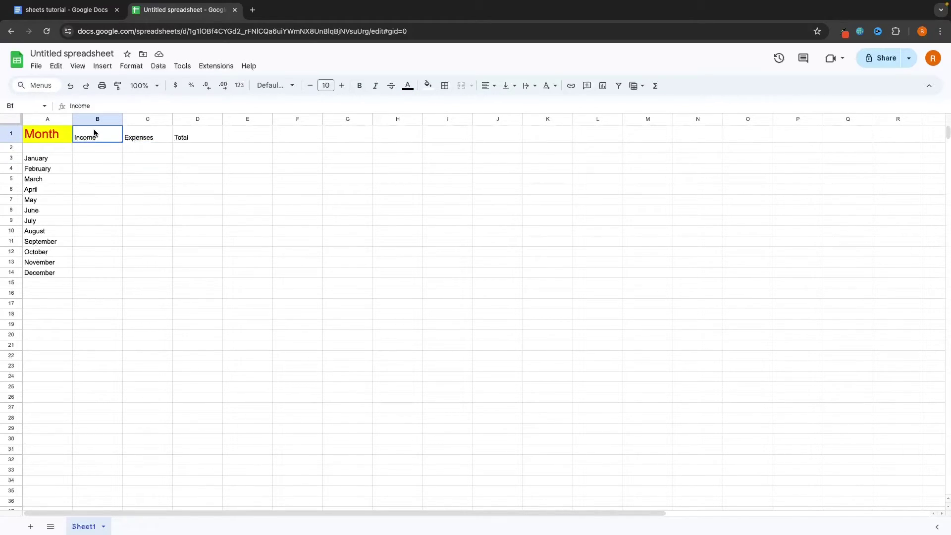
left_click_drag(94, 132, 201, 142)
left_click(217, 159)
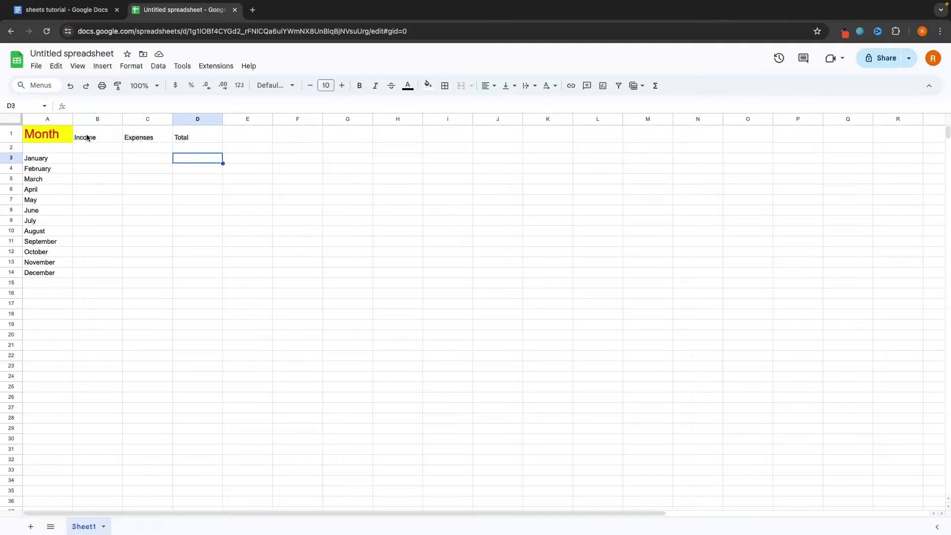
left_click_drag(89, 136, 207, 132)
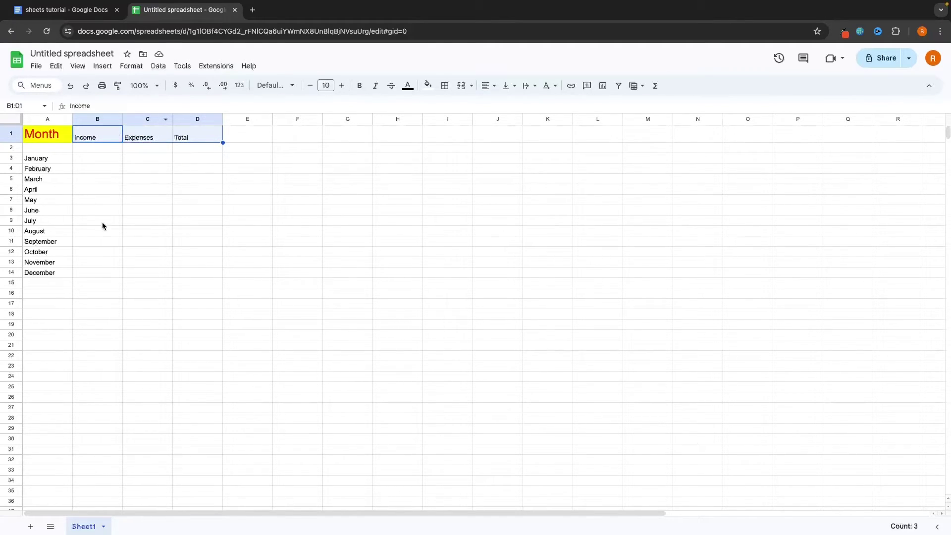
left_click(342, 85)
left_click(343, 86)
left_click(342, 85)
left_click(343, 86)
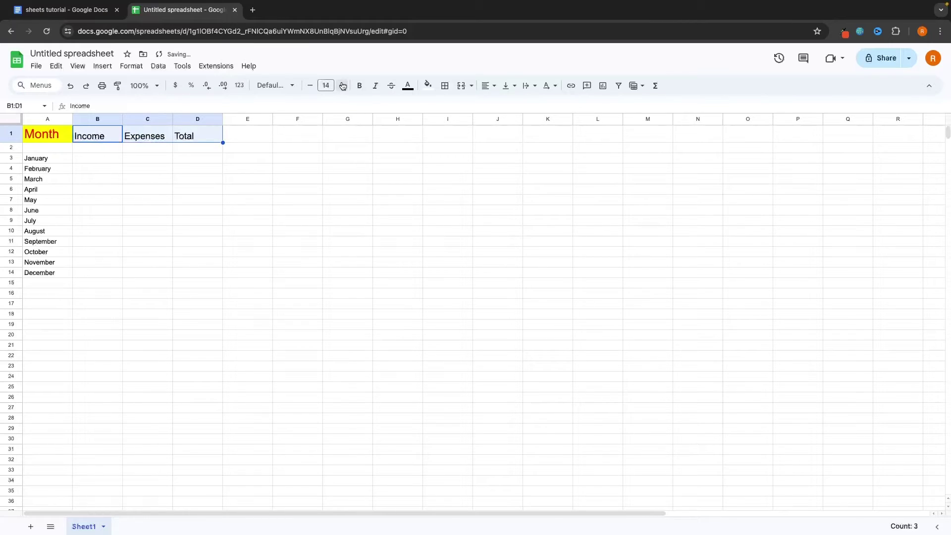
left_click(342, 85)
left_click(343, 86)
left_click(342, 86)
left_click(343, 86)
left_click(342, 86)
left_click(342, 86)
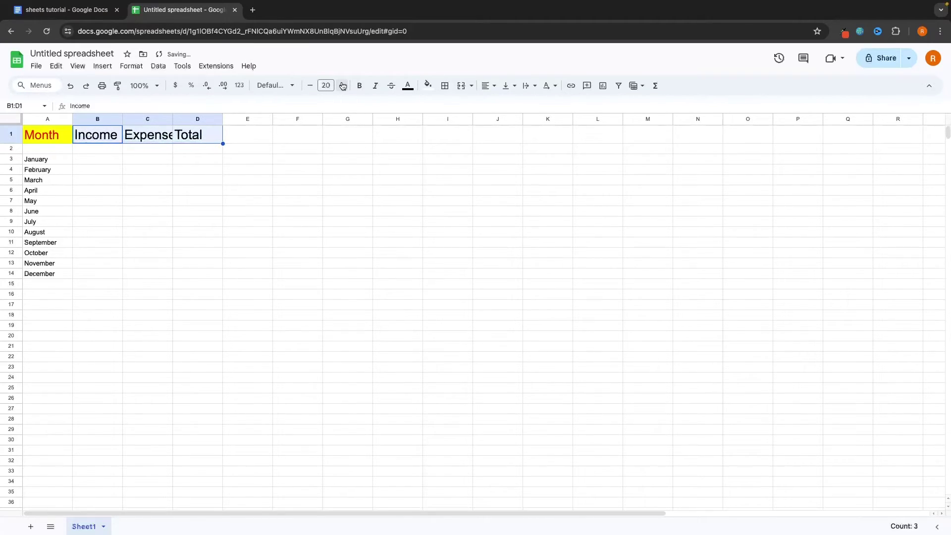
left_click(297, 161)
Enter a long random letter string in F3 and bring up column F's context menu
type("efkjefhewjkfbkjsehbefjhsbfhjesfb")
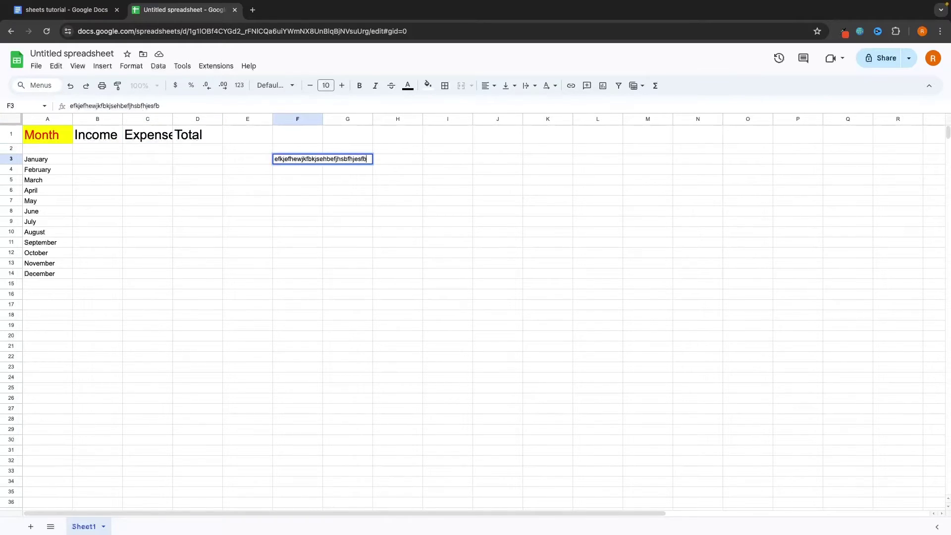
key("Return")
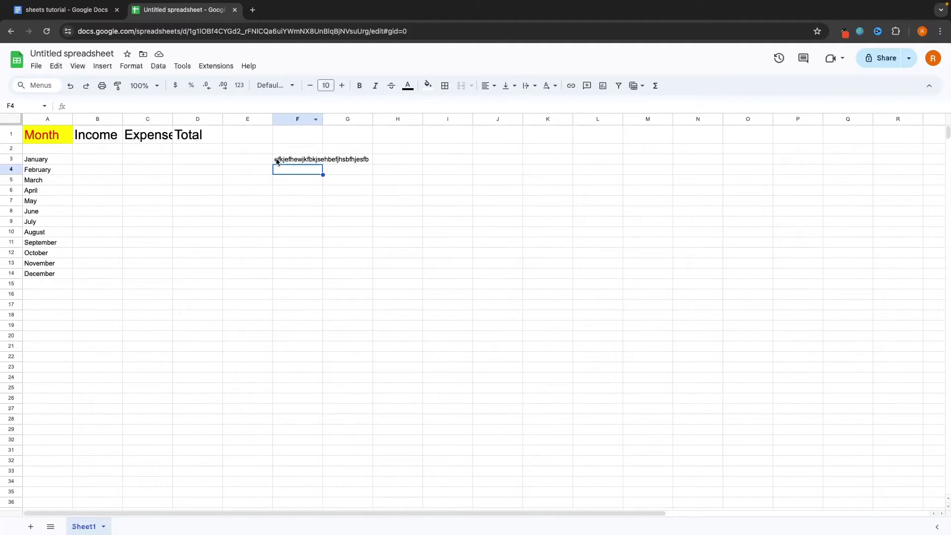
right_click(300, 121)
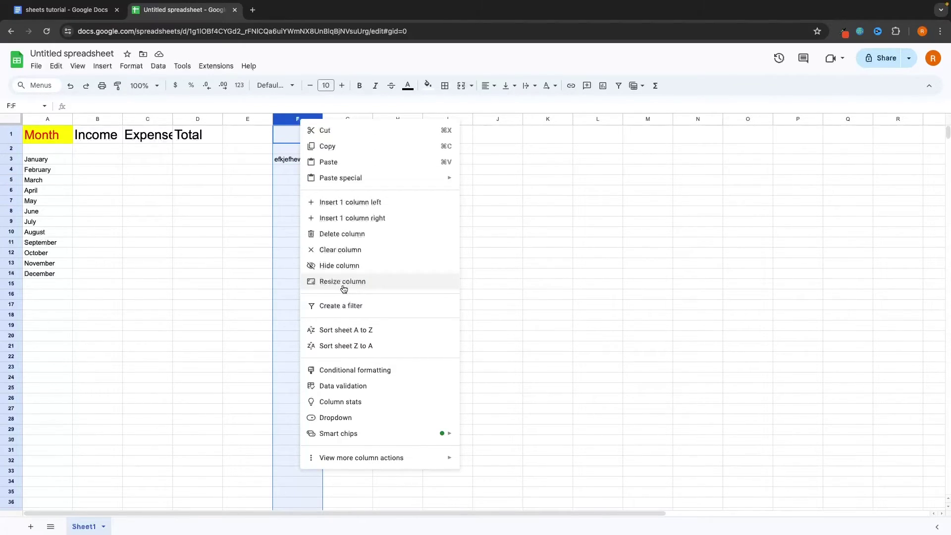
Resize column F with Fit to data instead of a 555 width
left_click(340, 282)
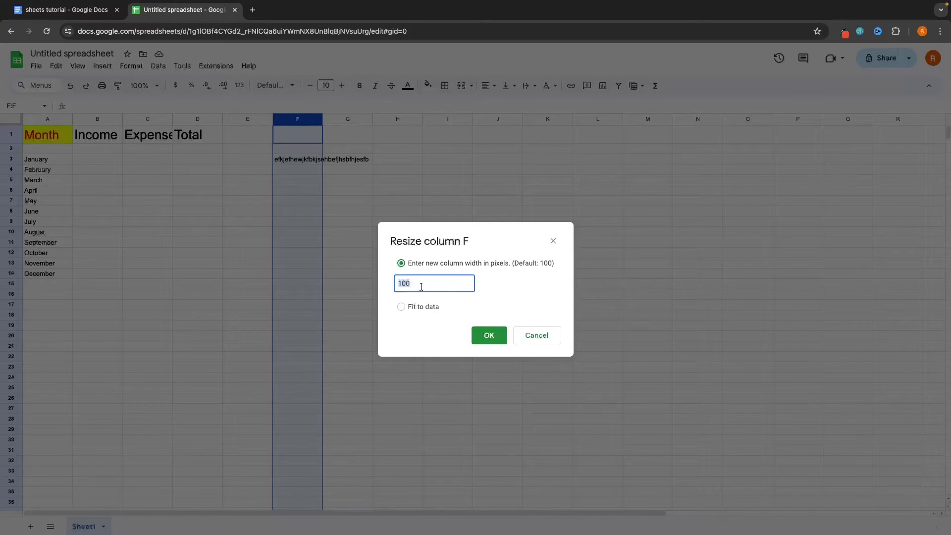
type("555")
left_click(416, 307)
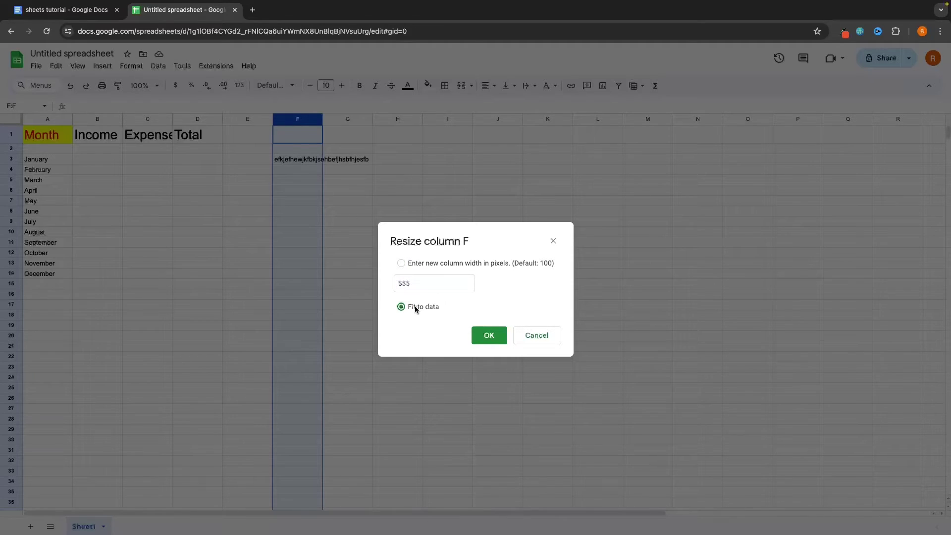
left_click(478, 335)
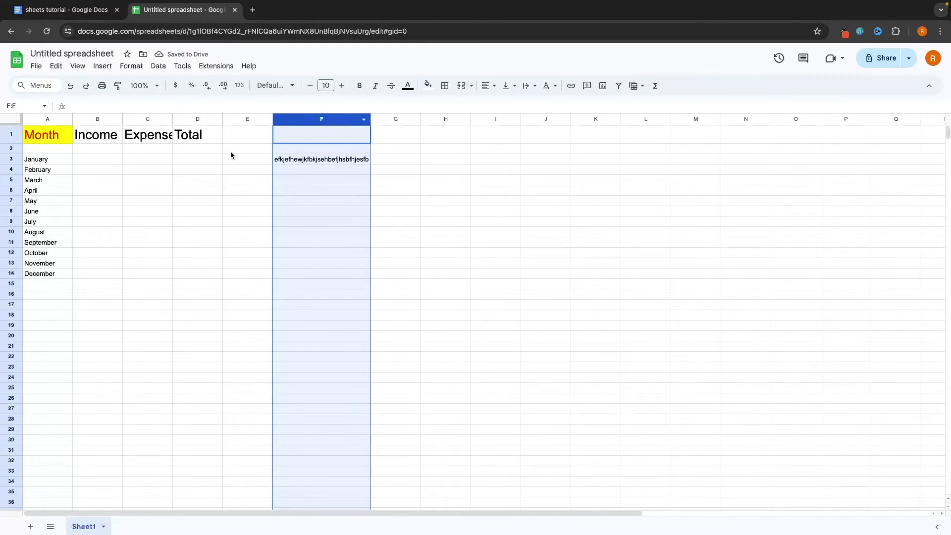
Resize column C with Fit to data so the Expenses header shows fully
right_click(139, 123)
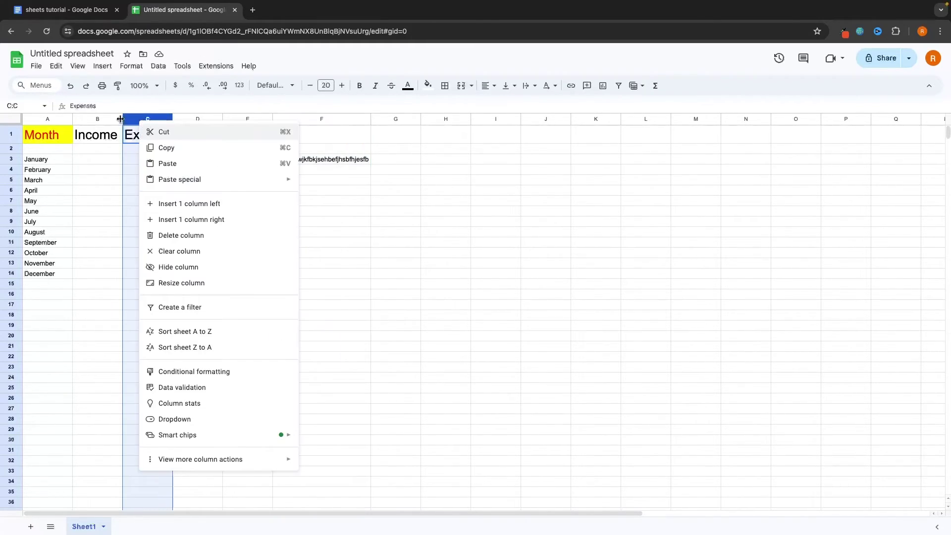
left_click(137, 119)
right_click(154, 120)
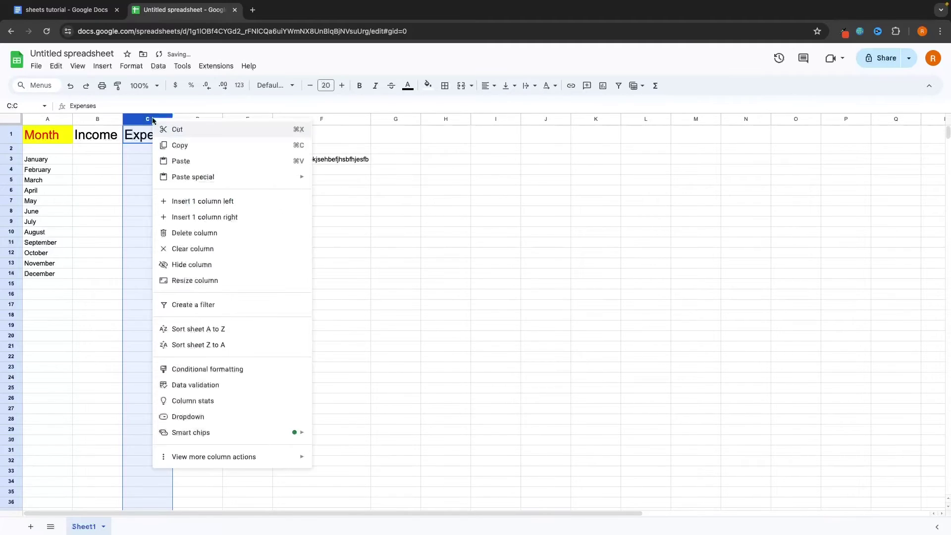
left_click(198, 280)
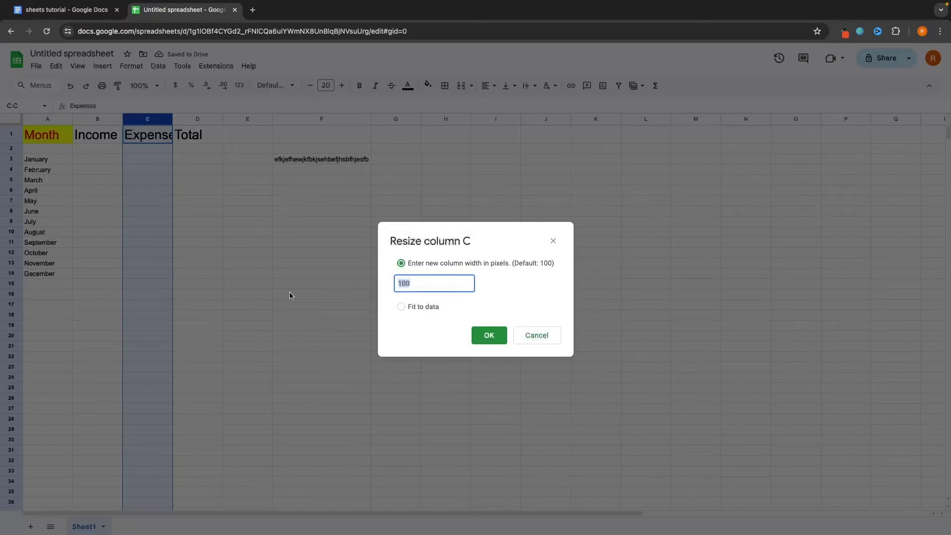
left_click(407, 310)
left_click(476, 334)
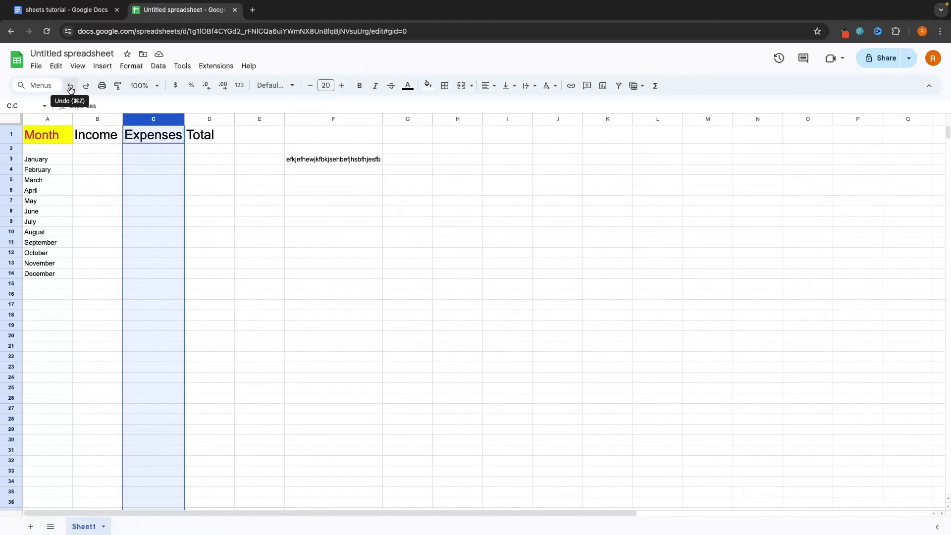
Undo the column C width change and the enlarged fonts on the Income–Total headers
left_click(71, 86)
left_click(70, 86)
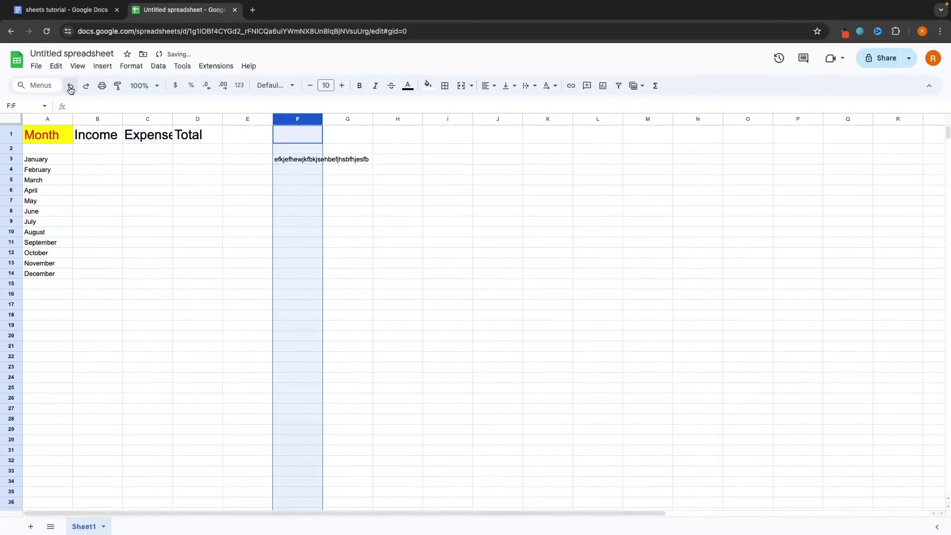
left_click(70, 86)
left_click(70, 87)
left_click(70, 87)
left_click(71, 86)
left_click(70, 86)
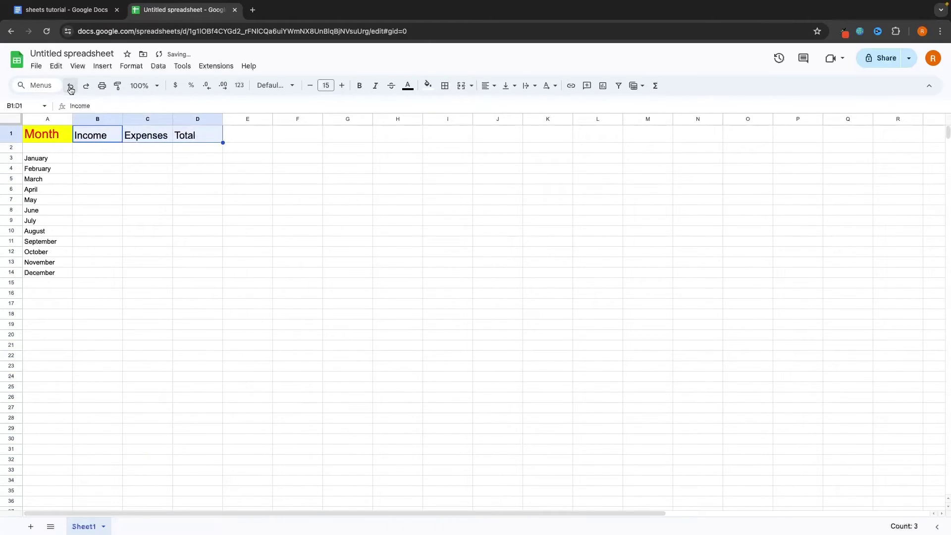
left_click(71, 87)
left_click(70, 86)
left_click(71, 86)
left_click(71, 87)
left_click(71, 87)
left_click(70, 87)
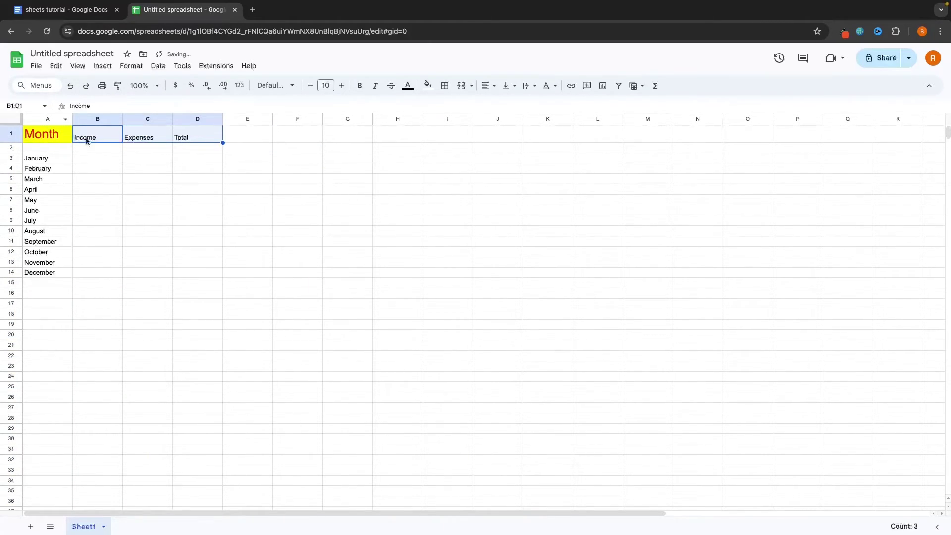
left_click(71, 87)
left_click(71, 87)
Undo Month's yellow fill, red text colour and larger font size
left_click(71, 88)
left_click(71, 87)
left_click(71, 87)
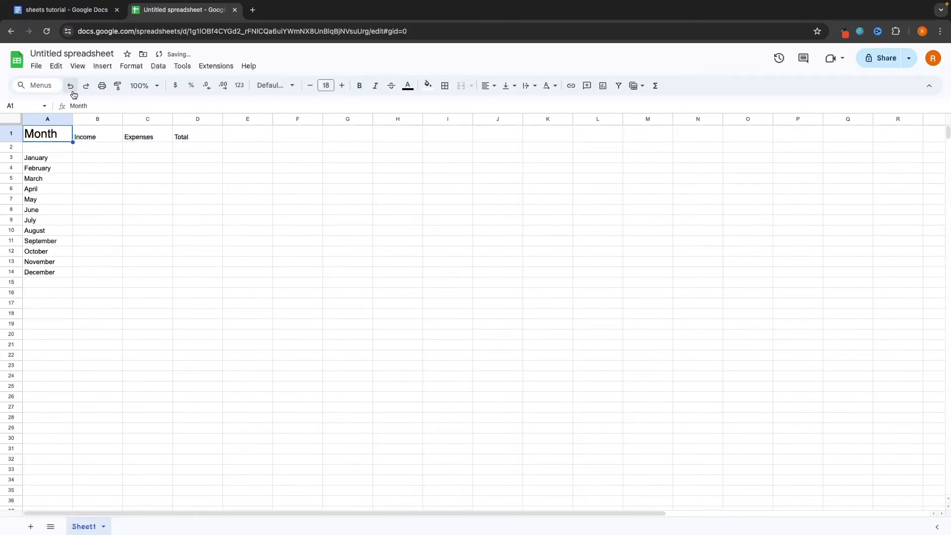
left_click(71, 87)
left_click(71, 87)
left_click(71, 87)
left_click(71, 87)
left_click(70, 87)
left_click(70, 87)
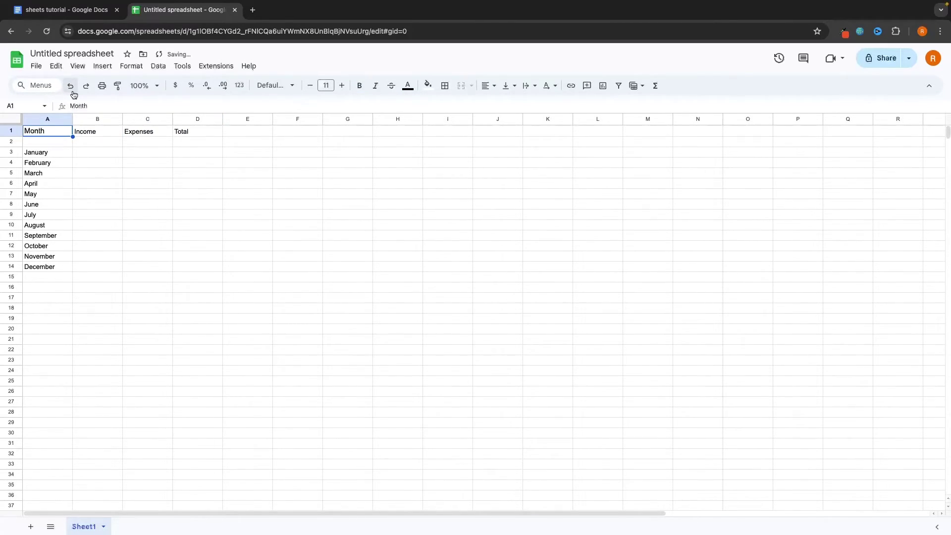
left_click(70, 87)
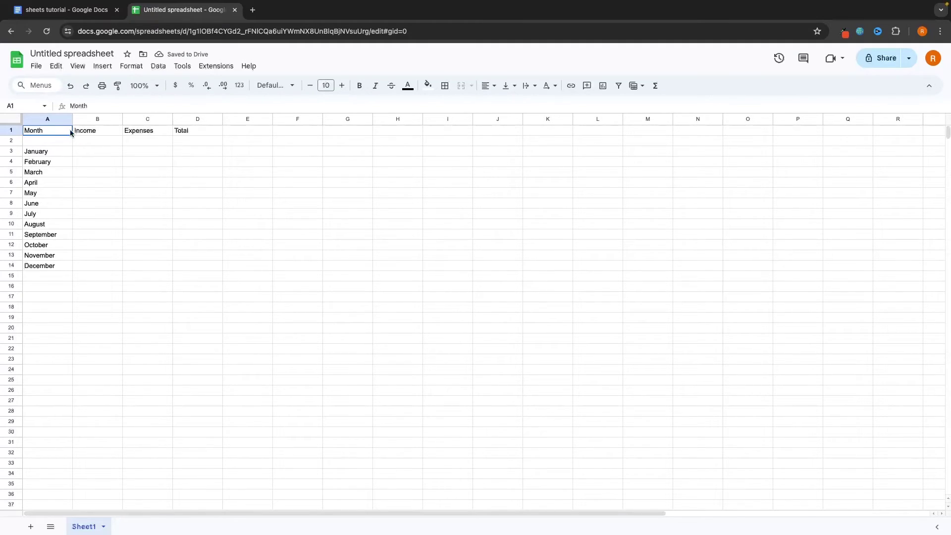
Give header cells A1:D1 a black fill with bold white text
left_click_drag(70, 130, 185, 132)
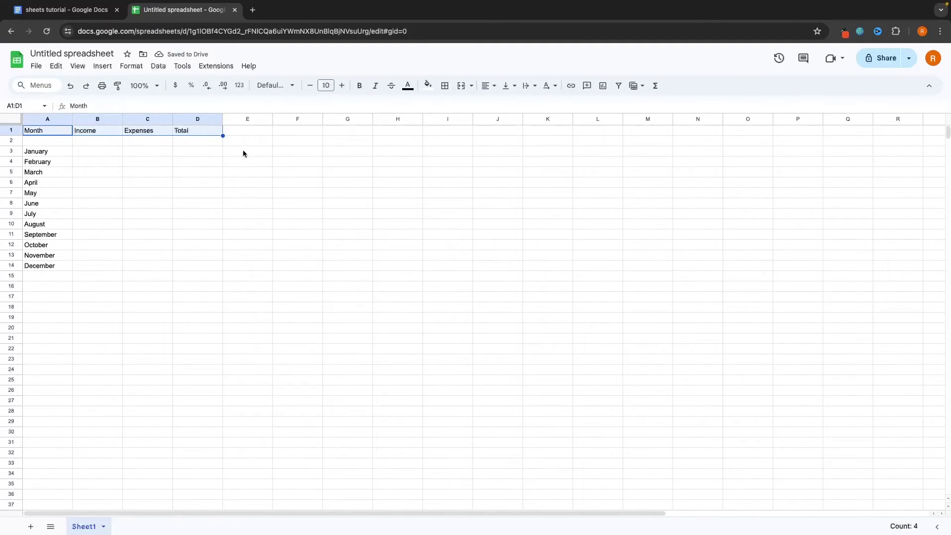
left_click(427, 87)
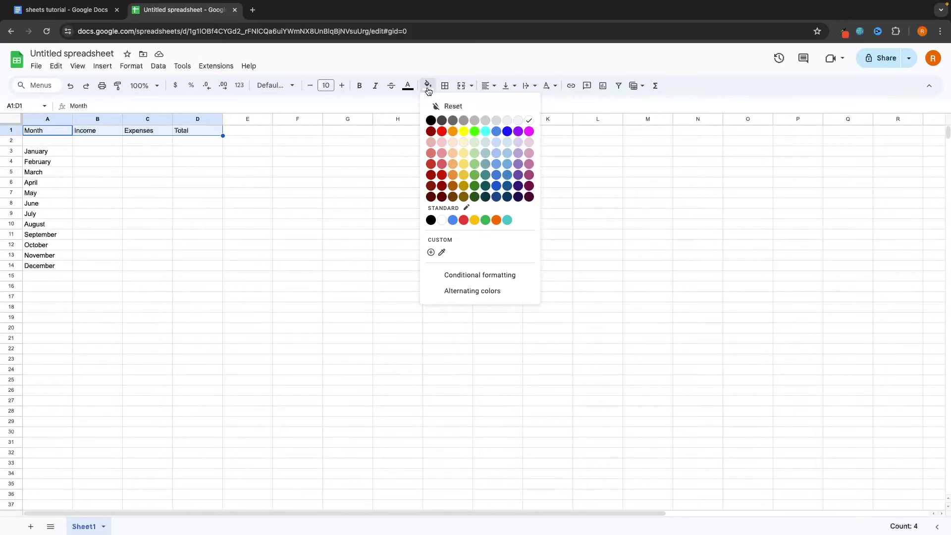
left_click(431, 120)
left_click(408, 86)
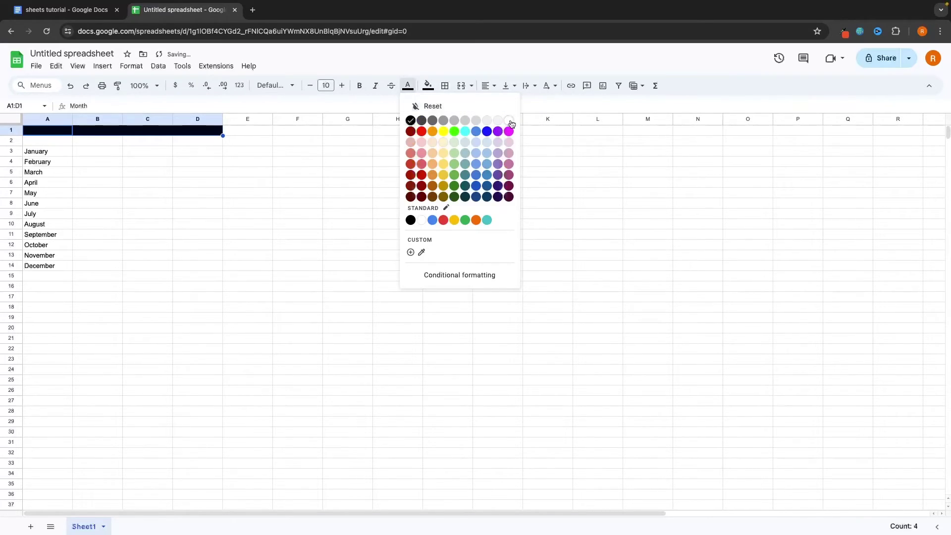
left_click(511, 122)
left_click(360, 85)
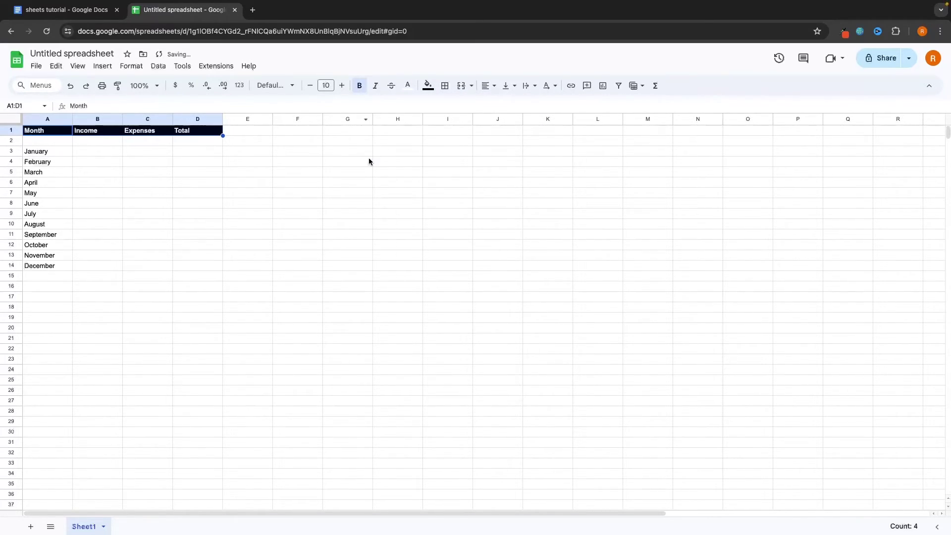
Check the styled header, then select the month names January to December
left_click(199, 245)
left_click_drag(45, 131, 198, 130)
left_click_drag(53, 150, 53, 268)
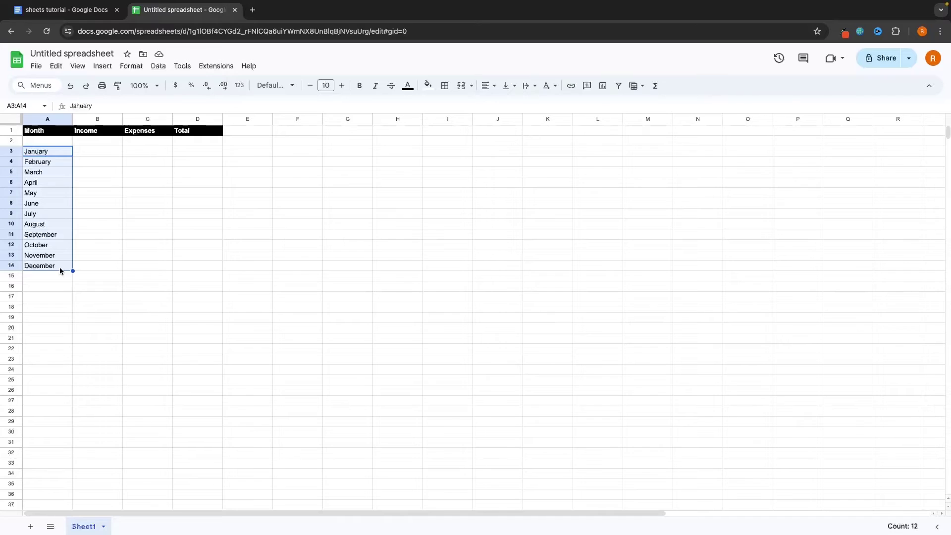
Enter Income values 5000, 8575, 3984 and 4985 for January–April from B3, starting May's value
left_click(96, 276)
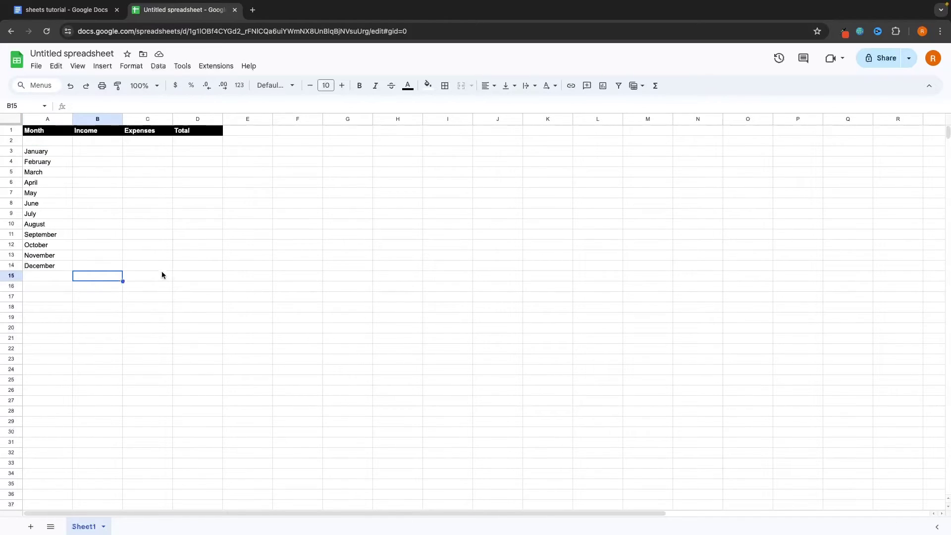
left_click(113, 152)
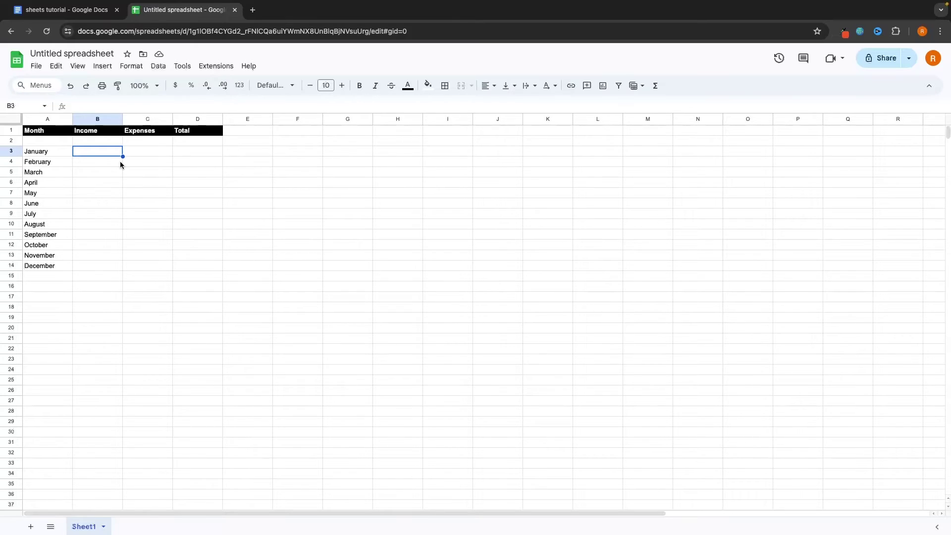
type("5000")
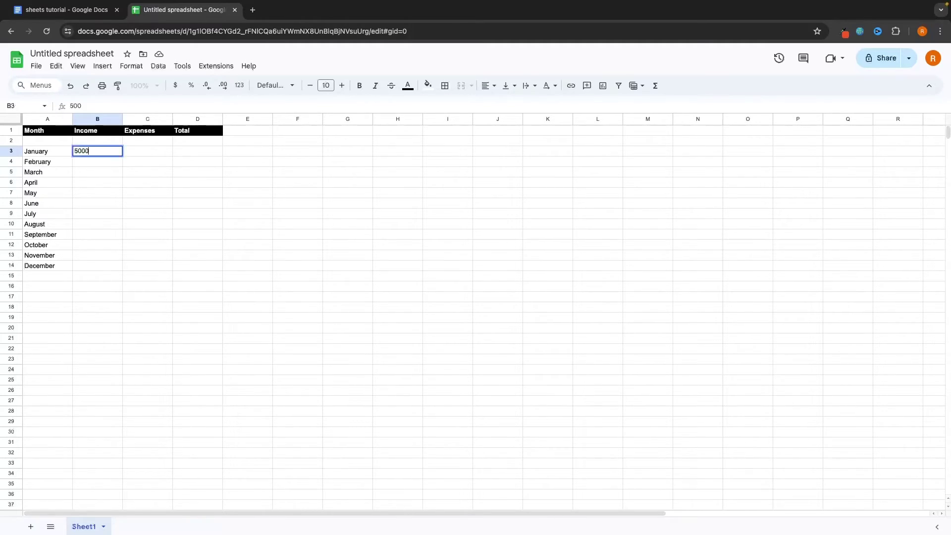
key("Return")
type("8575")
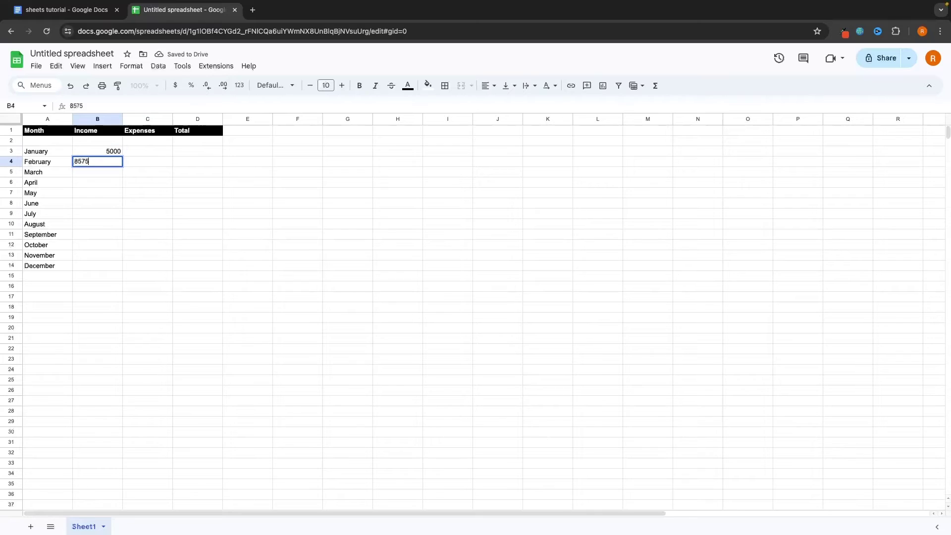
key("Return")
type("3984")
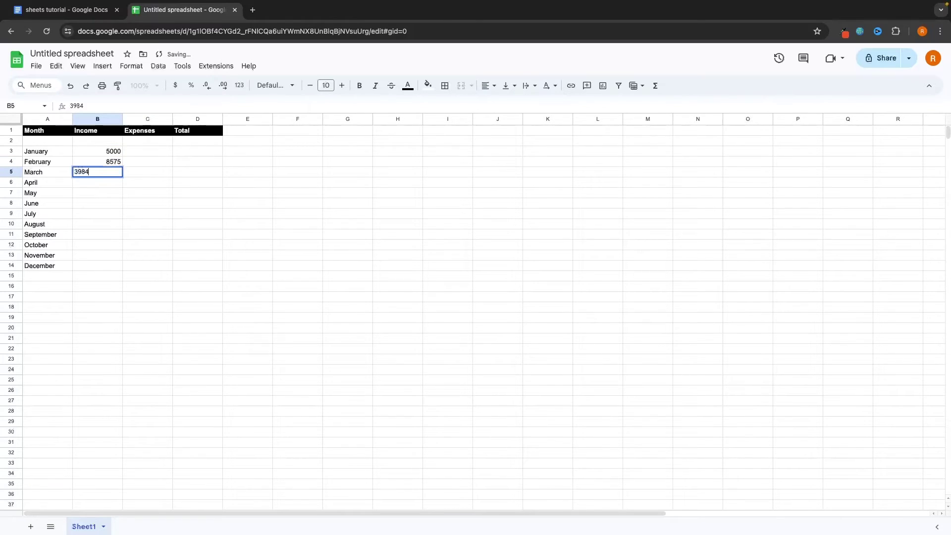
key("Return")
type("4985")
key("Return")
type("2949")
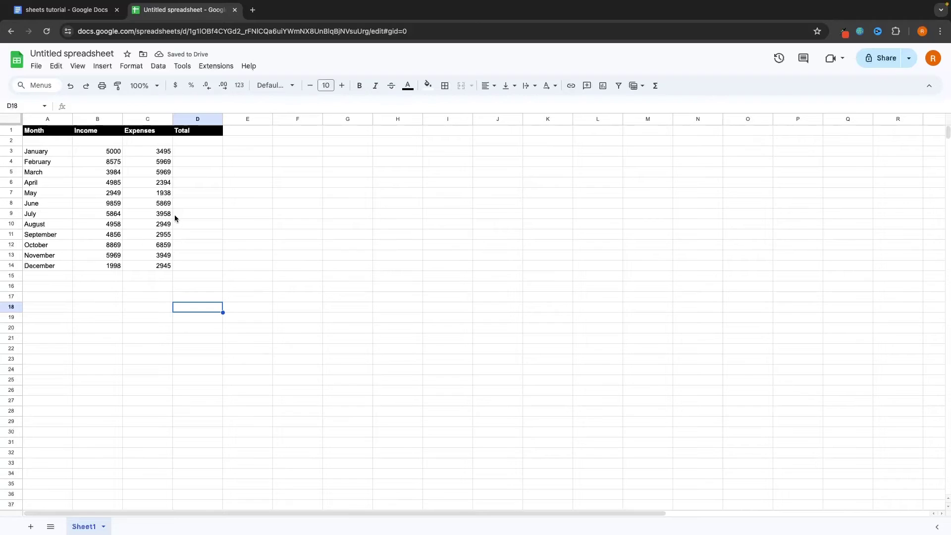
Format the Income values B3:B14 as dollar currency, e.g. $5,000.00
left_click_drag(113, 155, 114, 266)
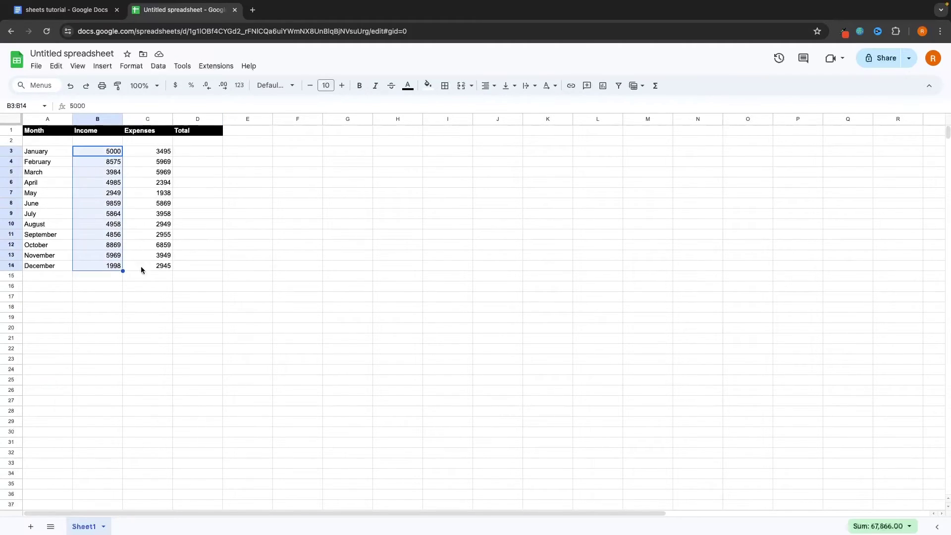
left_click(211, 261)
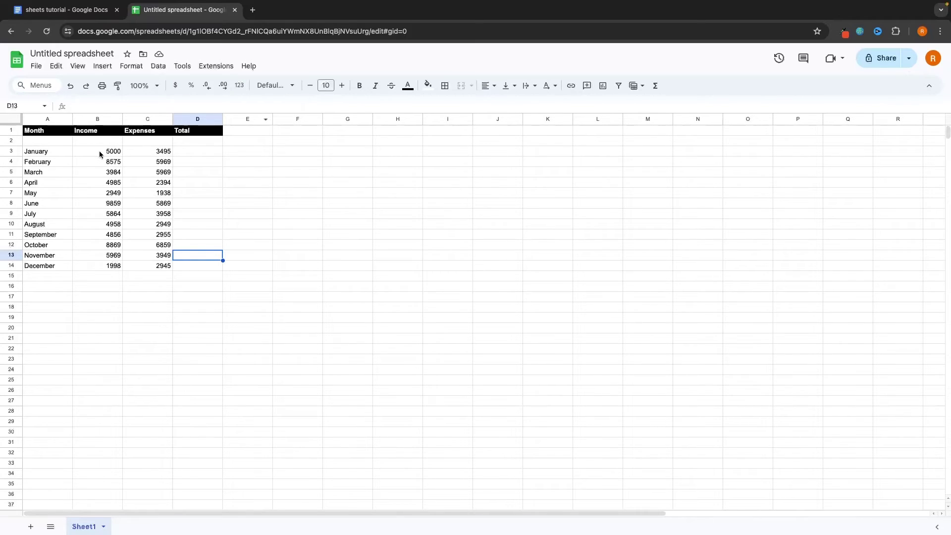
left_click_drag(100, 150, 103, 268)
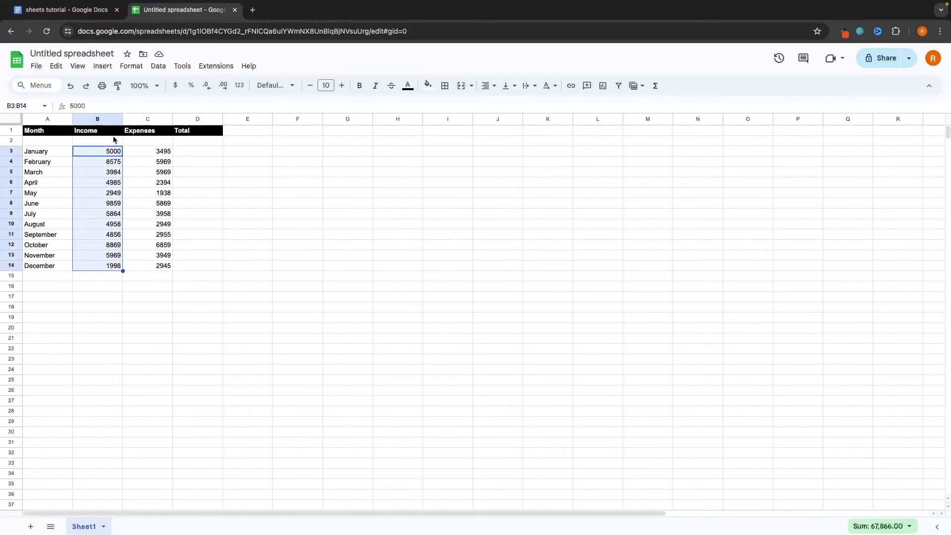
left_click(177, 88)
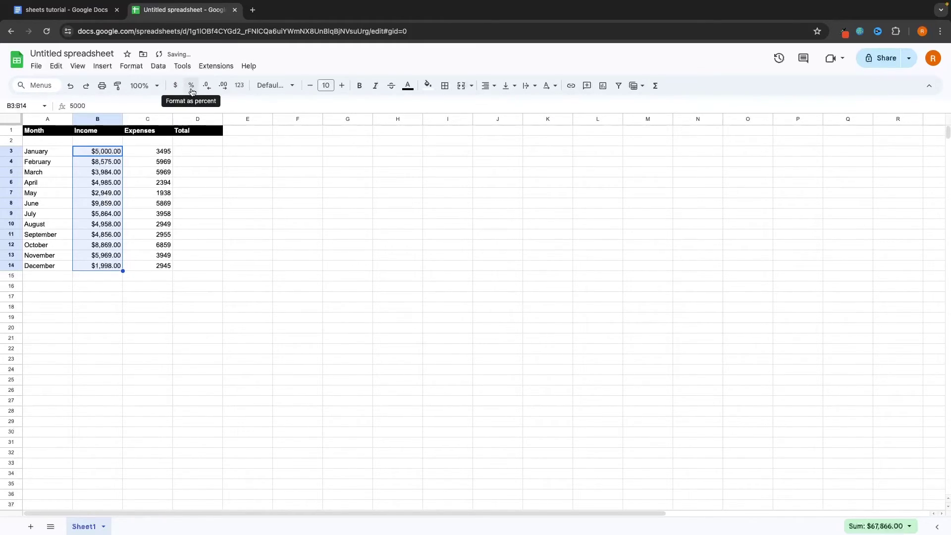
Apply percent format to Expenses C3:C14 and adjust its decimal places
left_click_drag(155, 152, 153, 269)
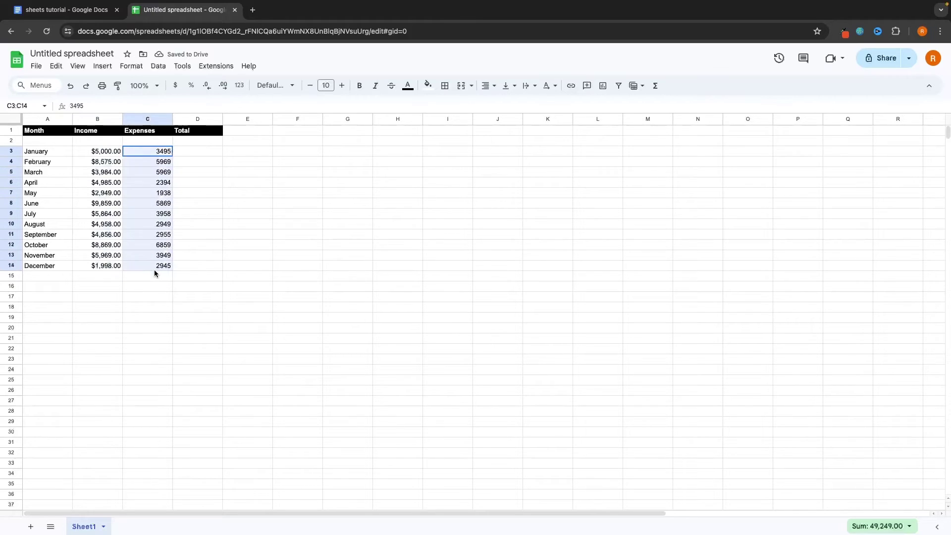
left_click(191, 85)
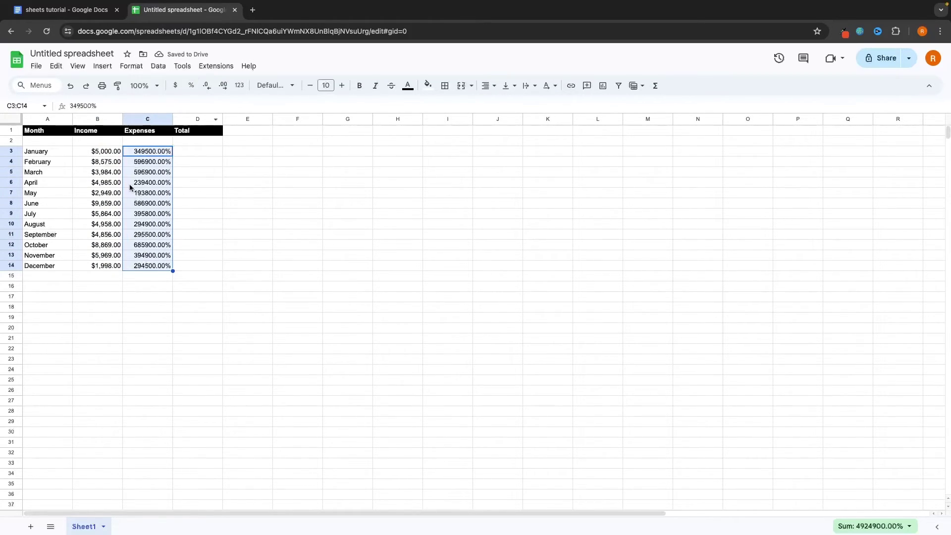
left_click(208, 89)
left_click(208, 89)
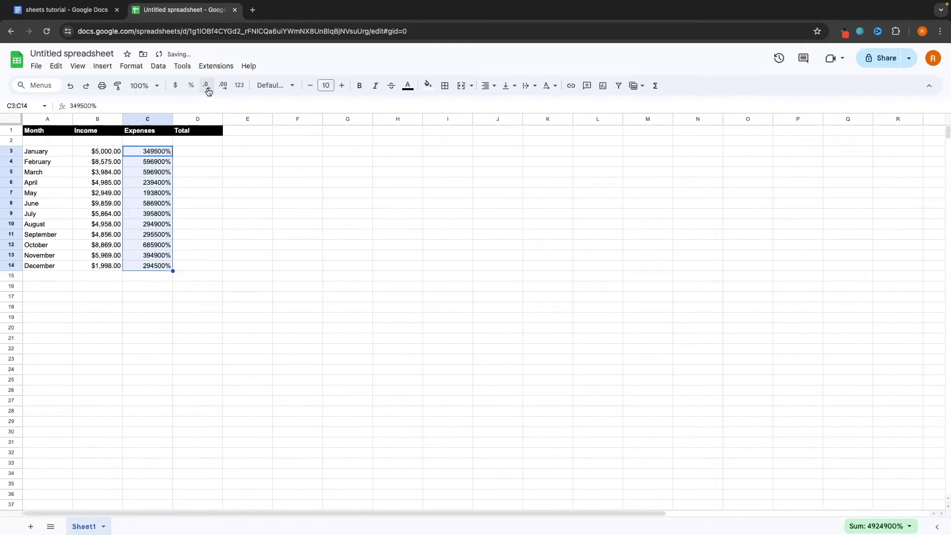
left_click(222, 89)
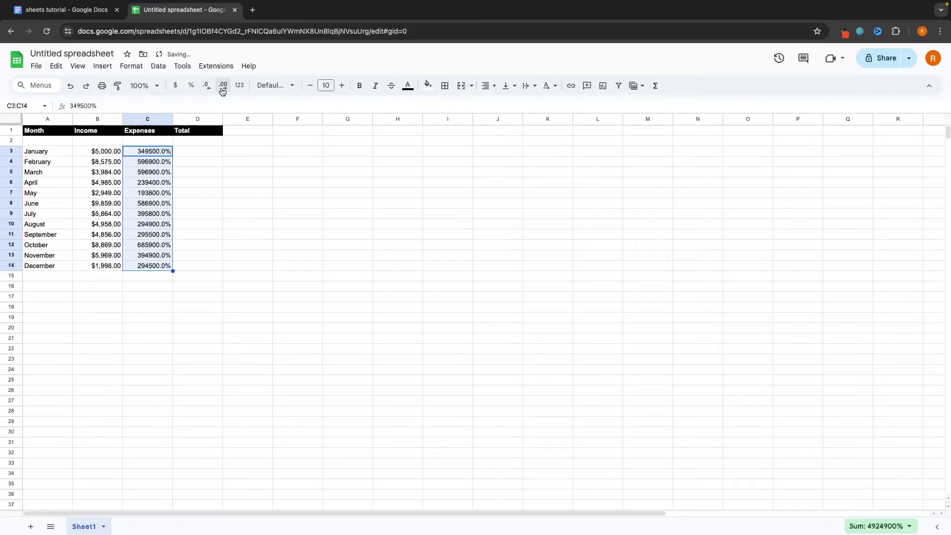
left_click(222, 89)
left_click(222, 89)
left_click(222, 89)
left_click(222, 89)
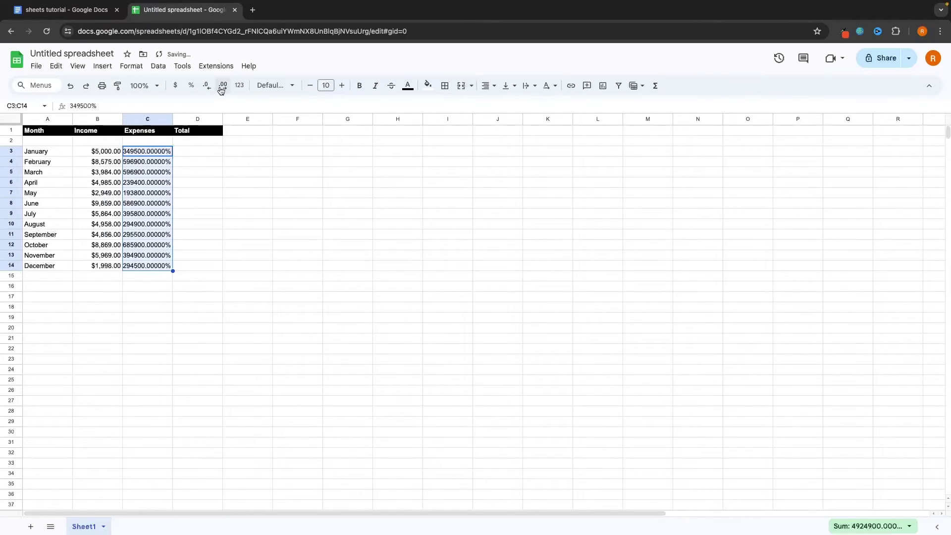
Switch the Expenses values to dollar currency format, e.g. $3,495.00
left_click(240, 87)
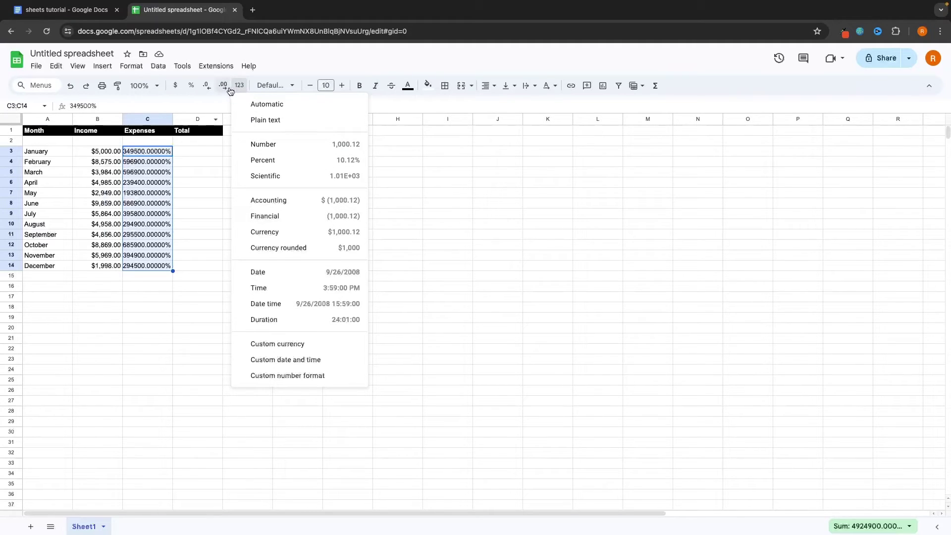
left_click(177, 86)
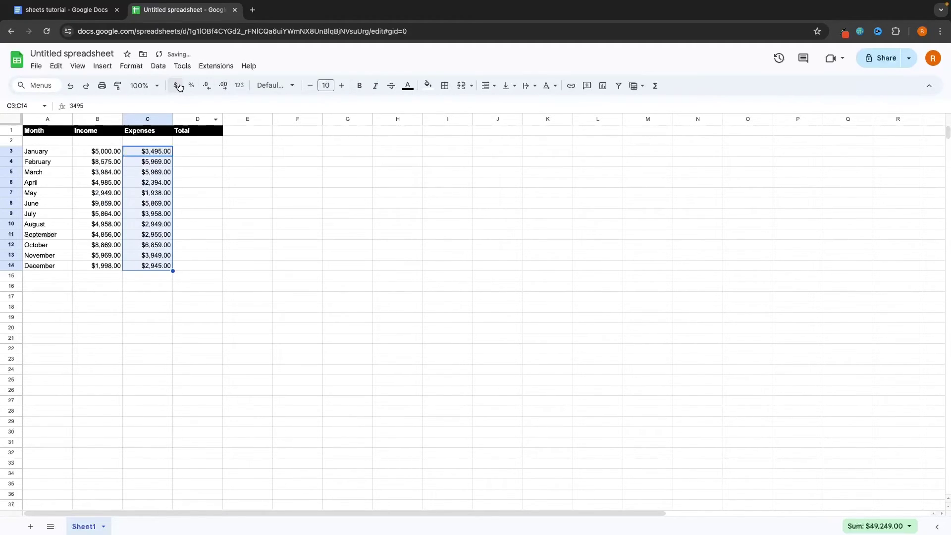
left_click(204, 193)
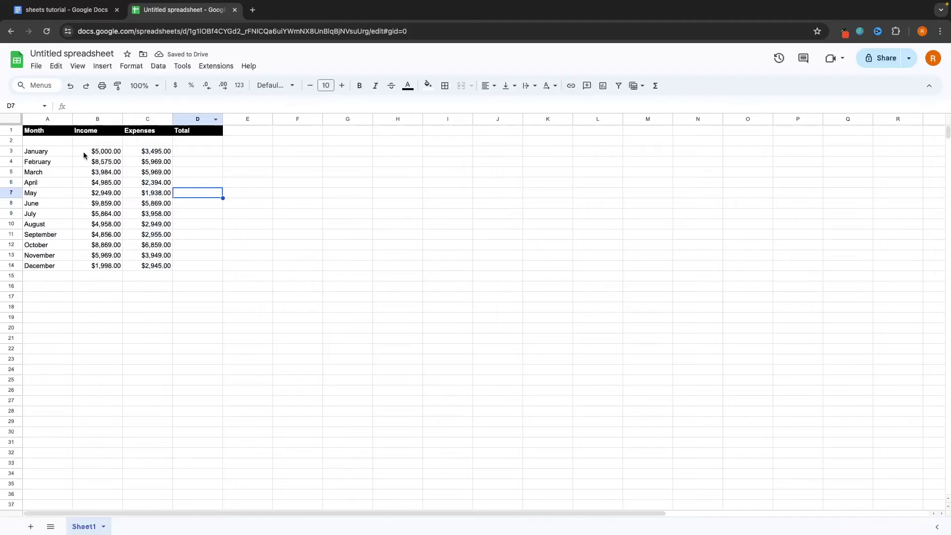
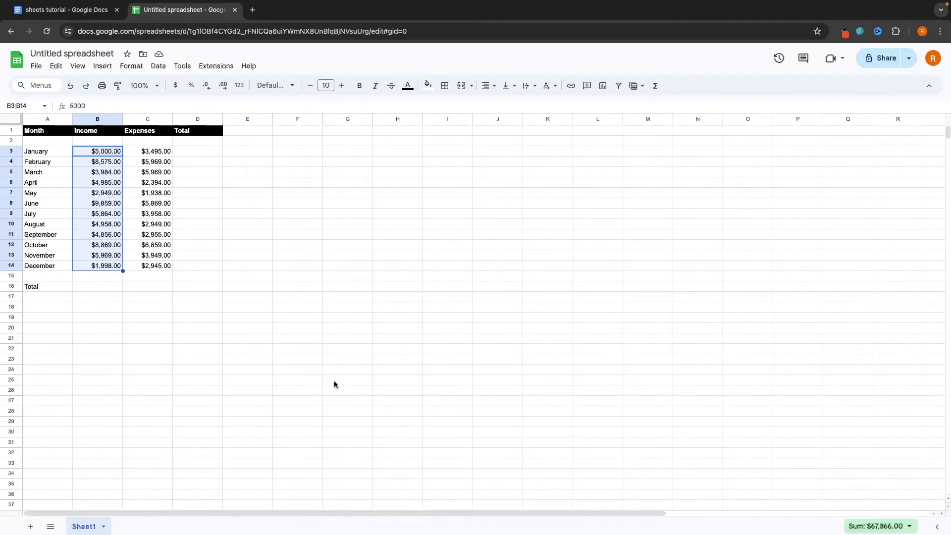
Paste the 67866 income sum into the Total row and format it as $ currency
left_click(103, 284)
type("67866")
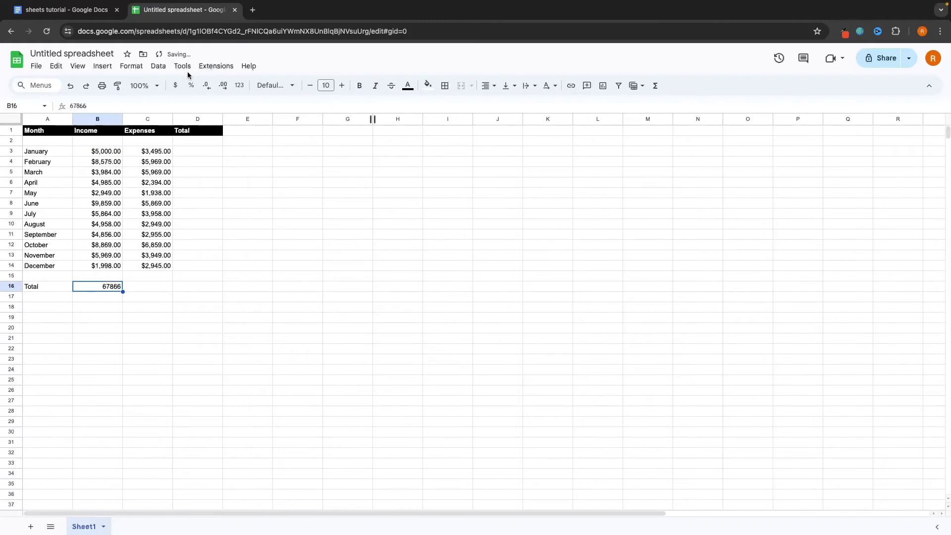
left_click(176, 85)
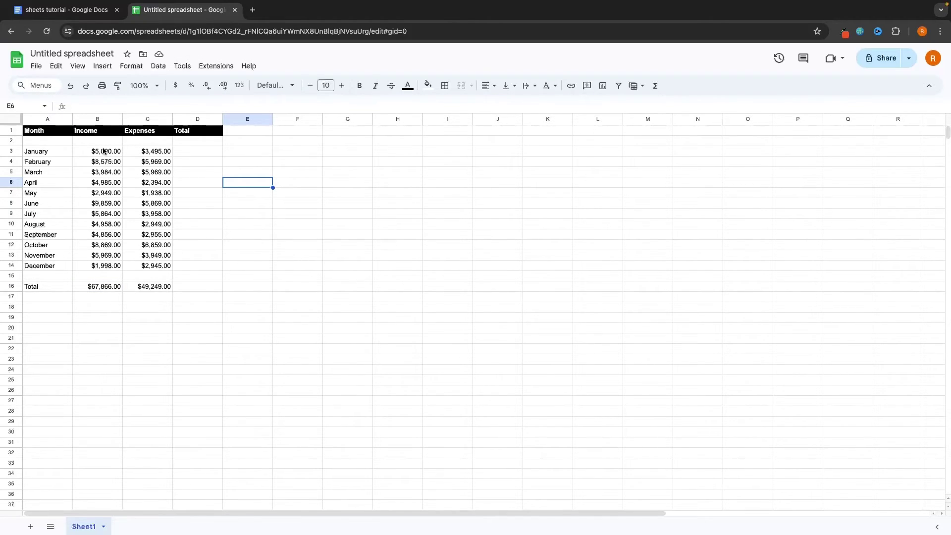
Make January's and February's expenses negative with a leading minus, then select January's income and expense
double_click(135, 151)
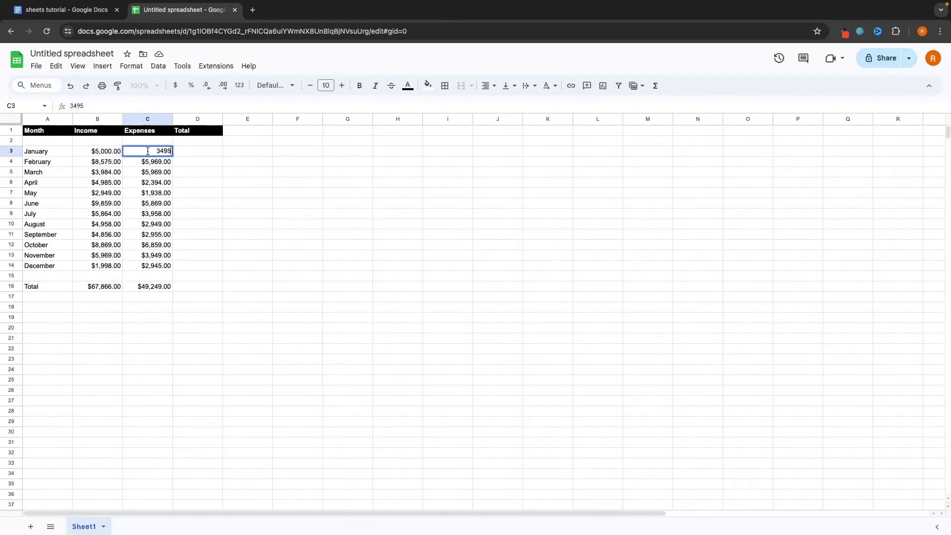
left_click(242, 175)
double_click(160, 153)
type("-")
left_click(202, 170)
double_click(156, 162)
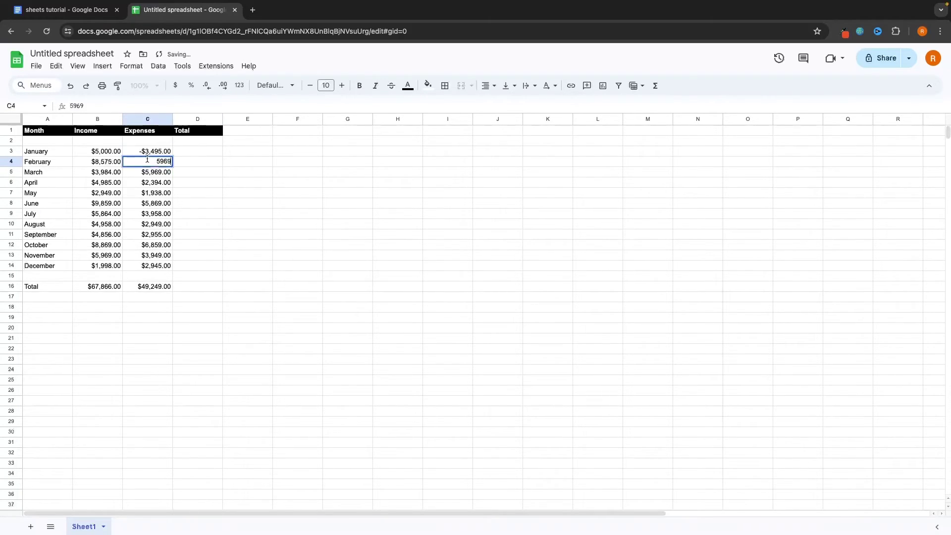
type("-")
left_click(148, 172)
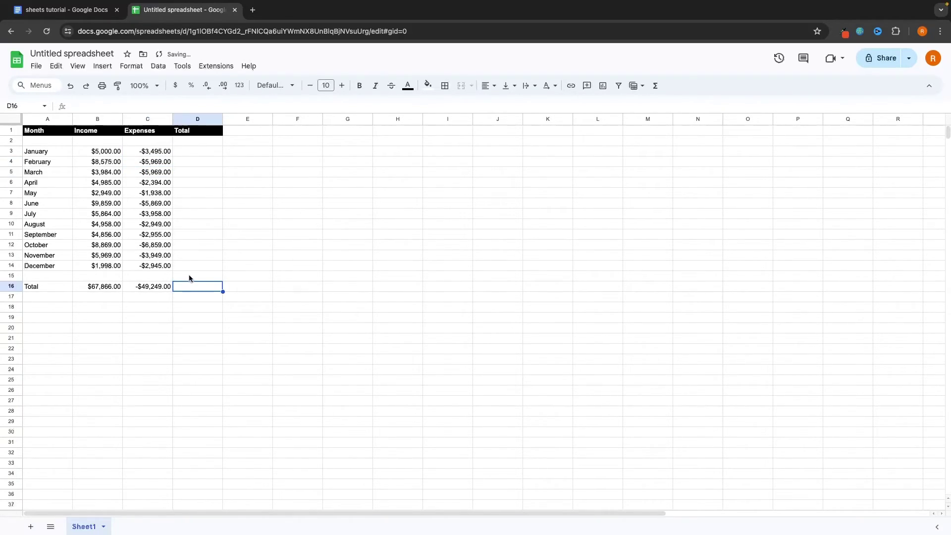
left_click(111, 154)
left_click_drag(112, 153, 132, 150)
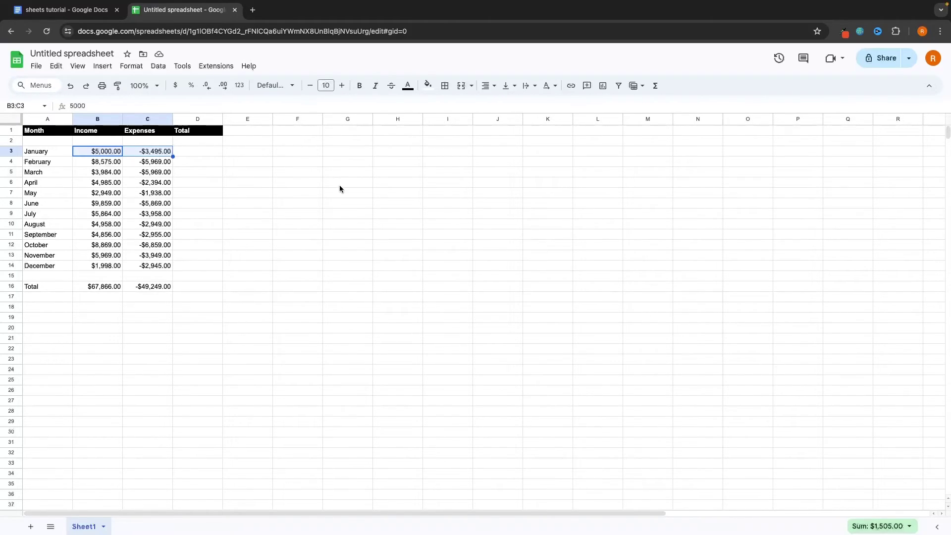
Enter 1505 as January's total in D3
left_click(187, 154)
type("1505")
key("Return")
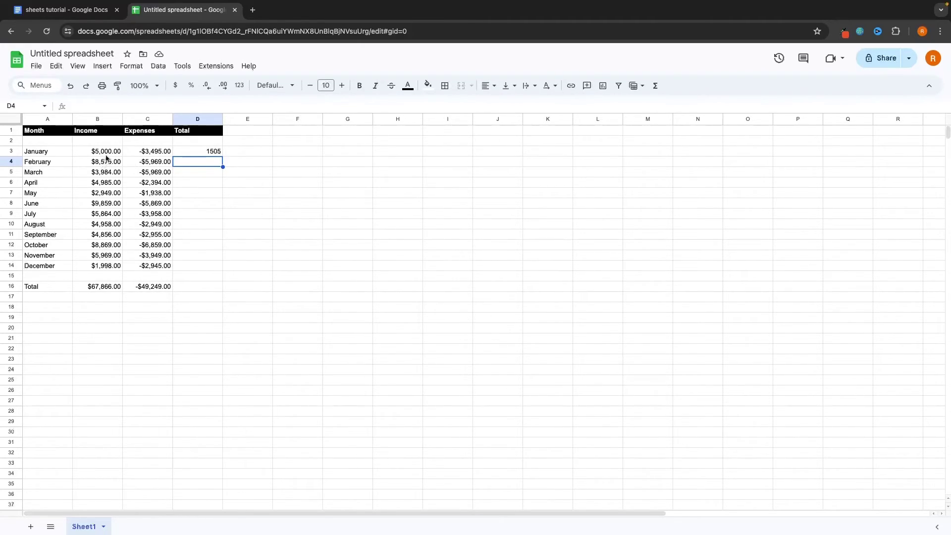
Select the twelve monthly income values and check their Sum/Avg in the status-bar statistics
left_click_drag(104, 152, 105, 269)
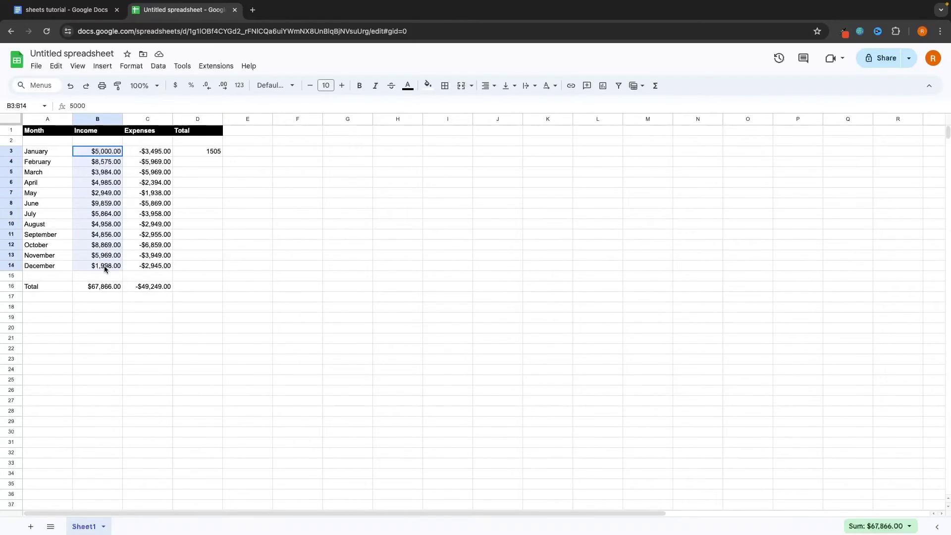
left_click(902, 527)
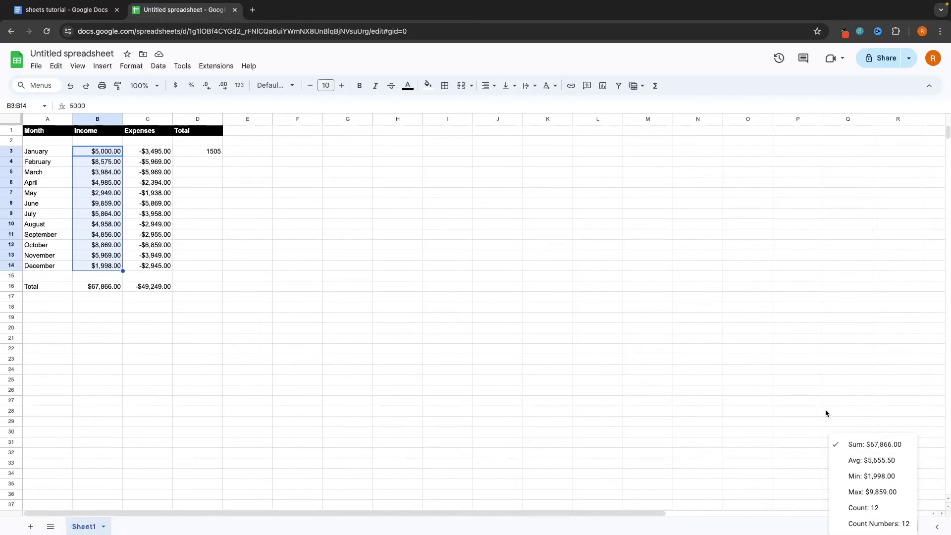
left_click(248, 161)
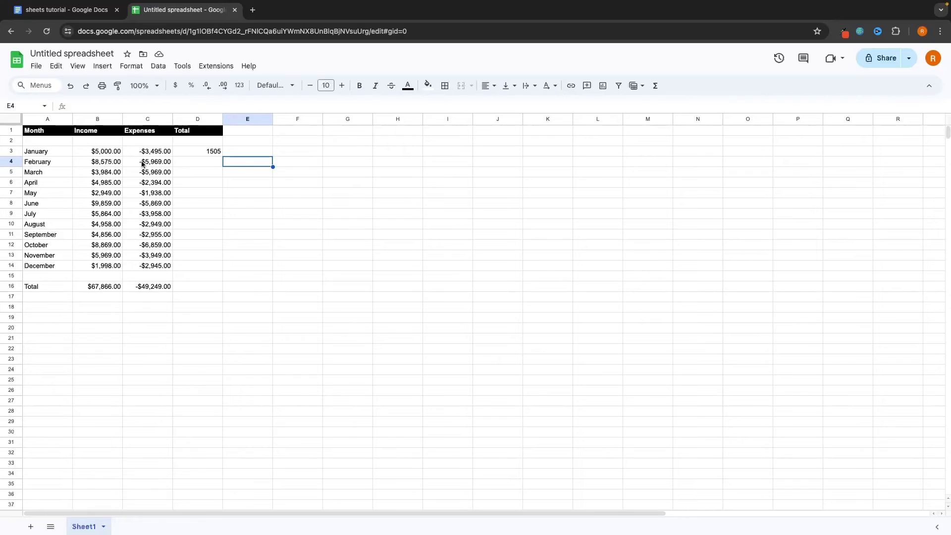
Label the first table 2023 in A2 and the new section 2024 in A18
left_click(49, 141)
type("20")
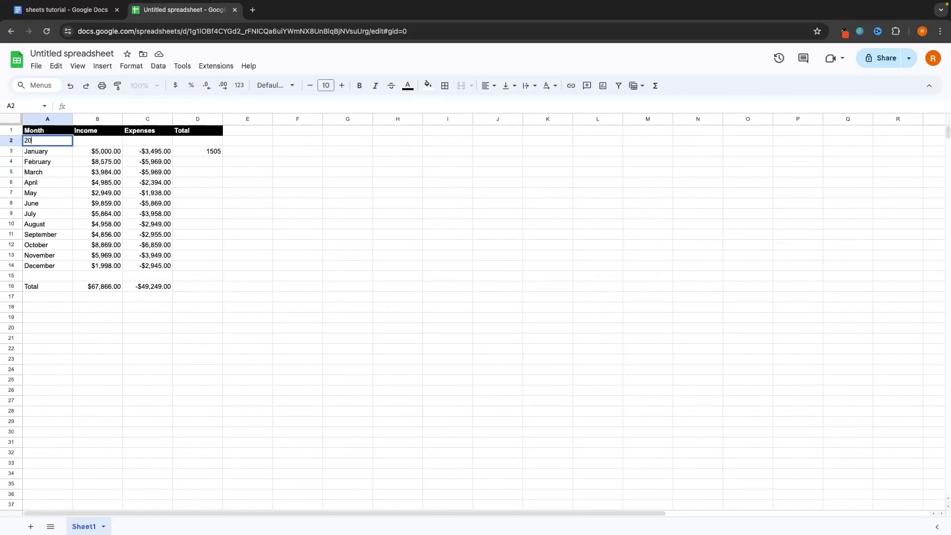
type("23")
key("Return")
scroll(63, 150, "down", 5)
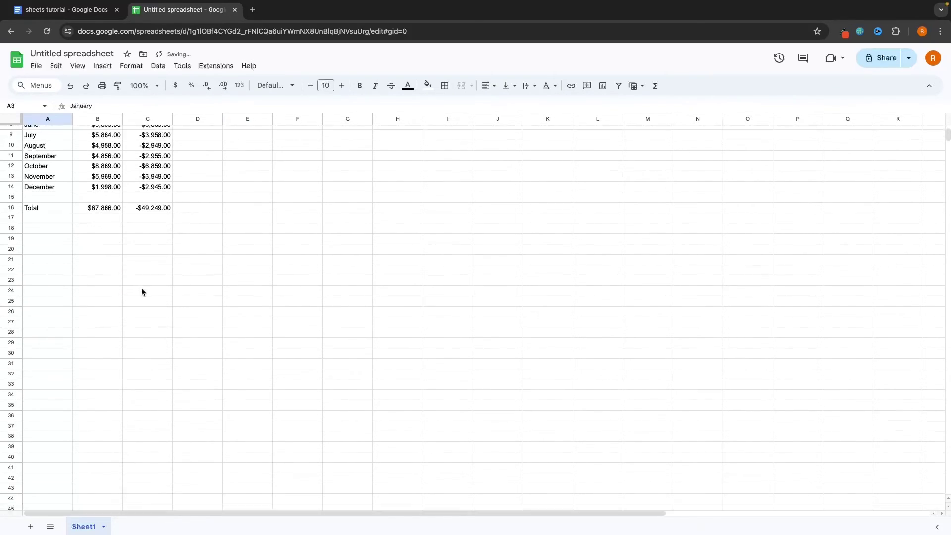
left_click(58, 205)
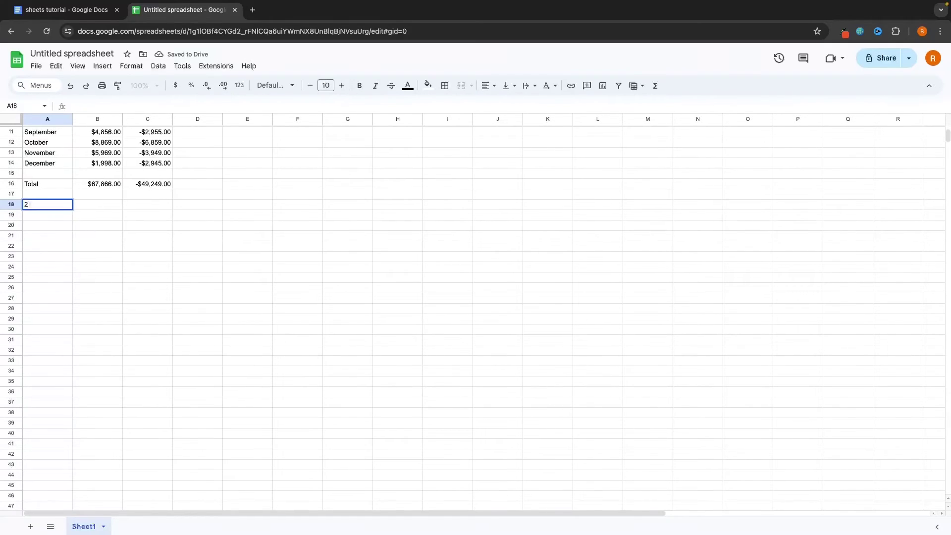
type("2024")
key("Return")
scroll(30, 301, "up", 5)
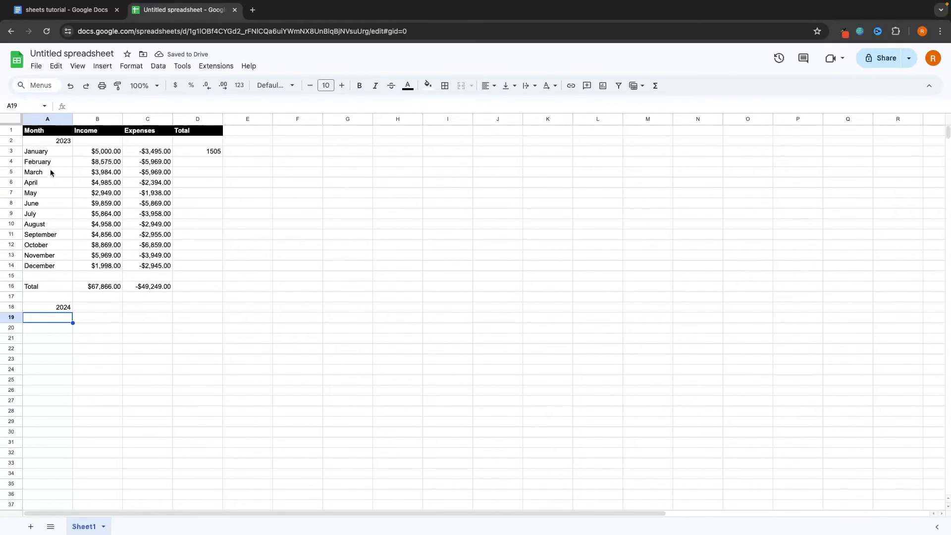
Copy the January–December month names from A3:A14 into the 2024 section from A20
left_click_drag(44, 151, 44, 267)
key("ctrl+c")
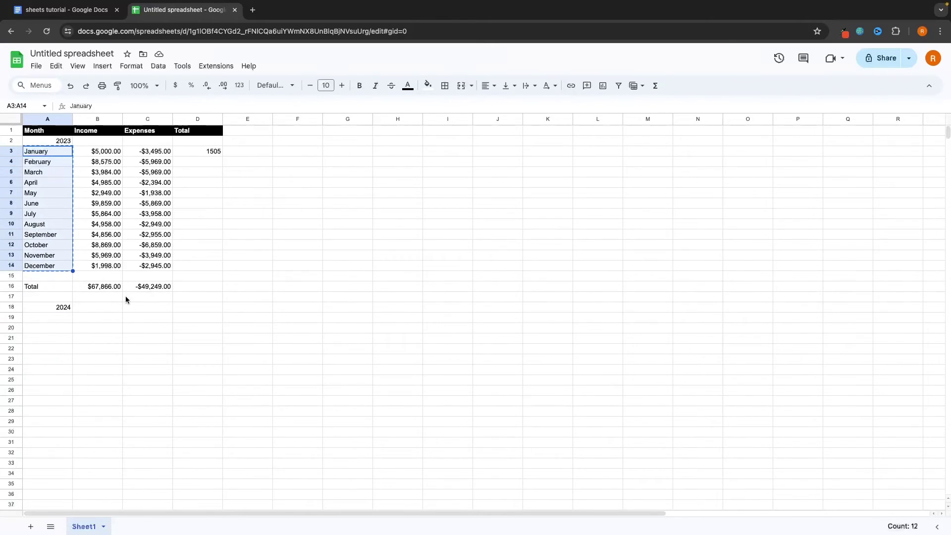
scroll(126, 296, "down", 1)
left_click_drag(59, 311, 55, 488)
key("ctrl+v")
left_click(111, 404)
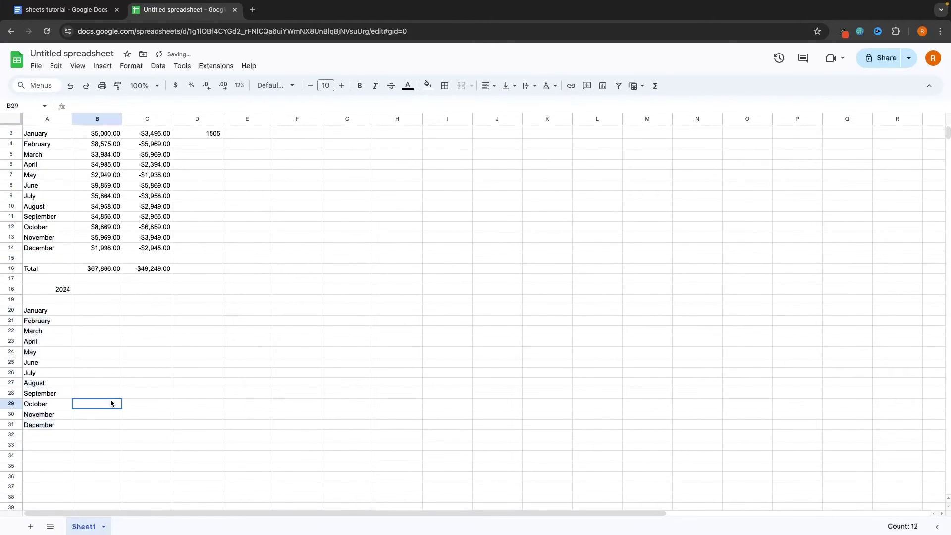
scroll(111, 403, "up", 1)
Copy the Month, Income, Expenses, Total header row into row 17
left_click_drag(50, 131, 212, 130)
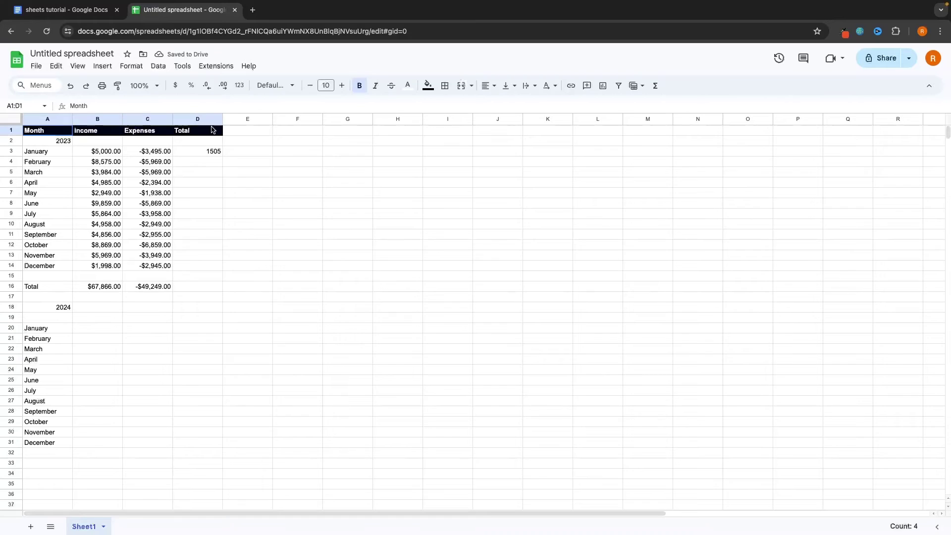
key("ctrl+c")
left_click_drag(61, 299, 203, 301)
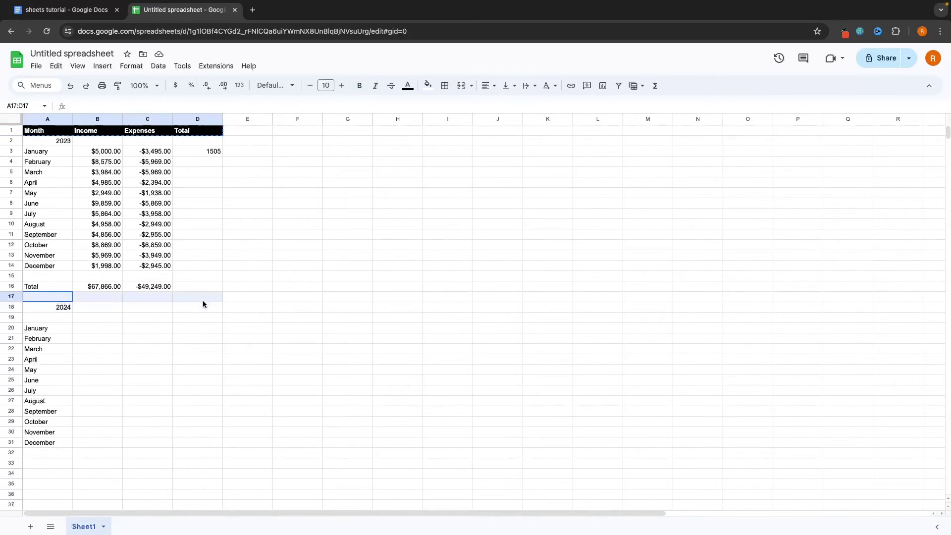
key("ctrl+v")
left_click(187, 340)
Add a Total label in A33 below December and select the 2024 total cells
scroll(188, 340, "down", 3)
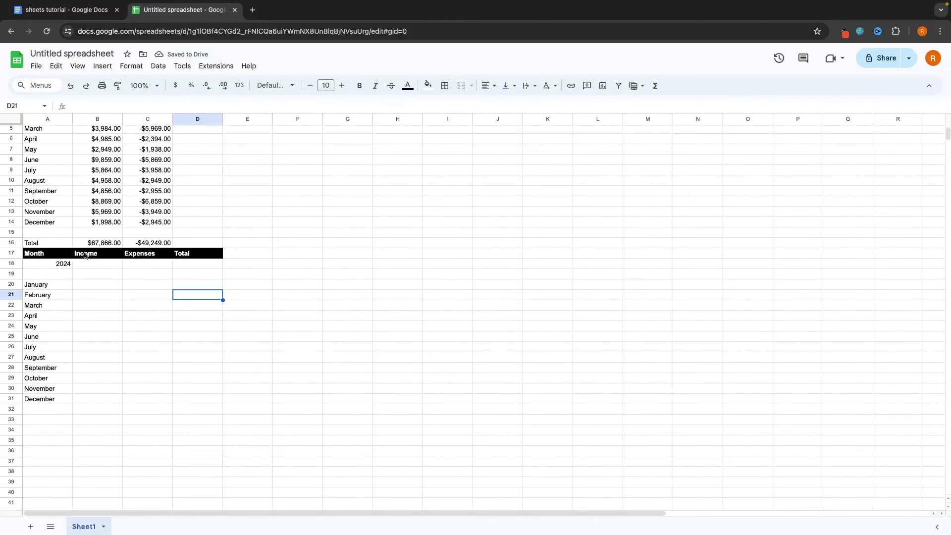
left_click(45, 420)
type("Total")
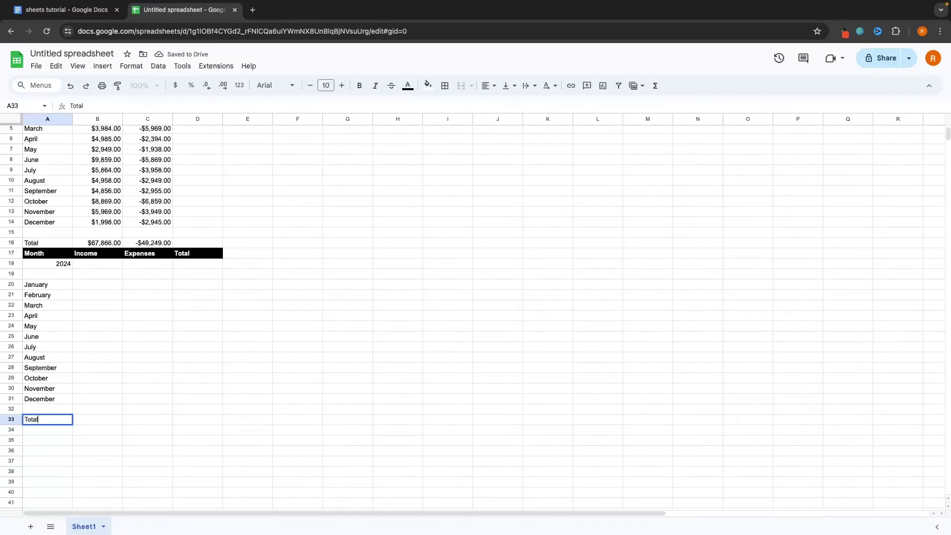
key("Return")
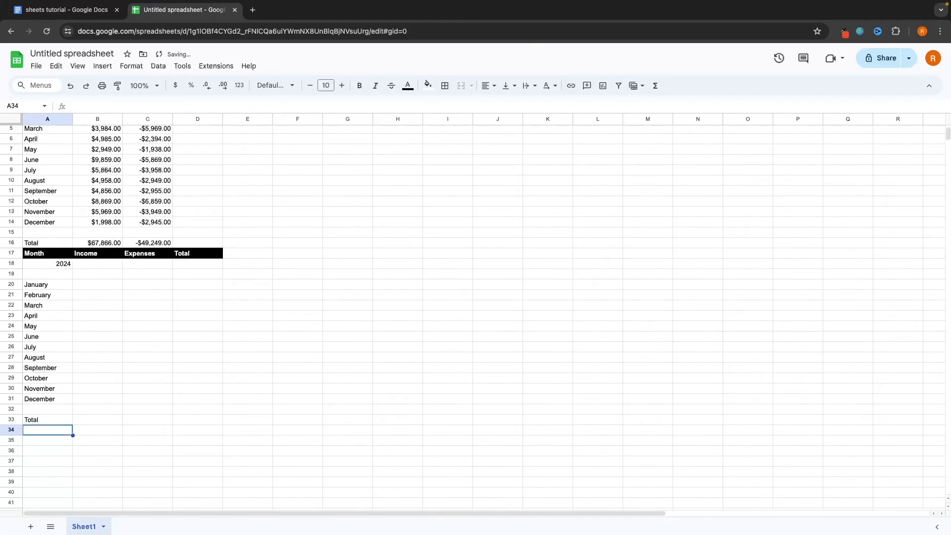
left_click(90, 420)
left_click(133, 420)
key("Left")
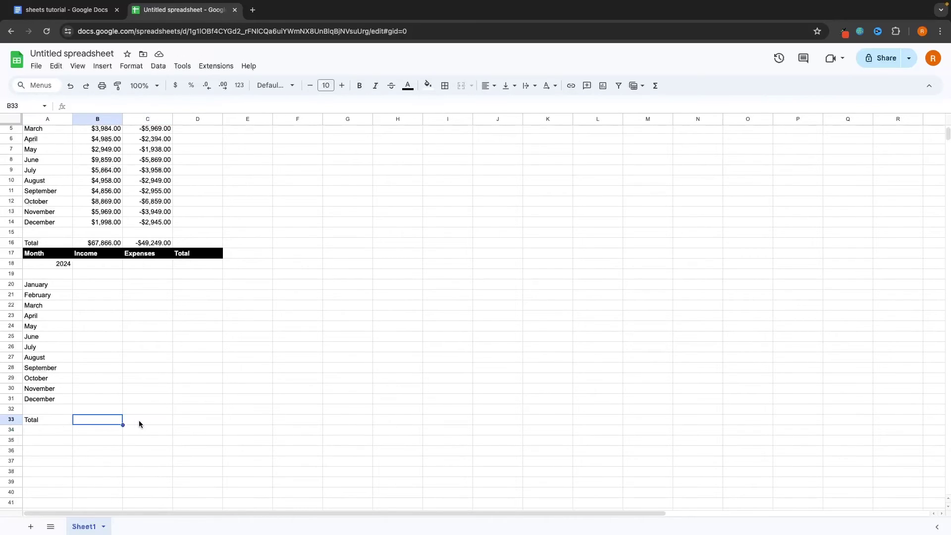
Enter =SUM(B20:B31) in B33 to total the 2024 monthly income
left_click(139, 421)
left_click(109, 420)
type("=")
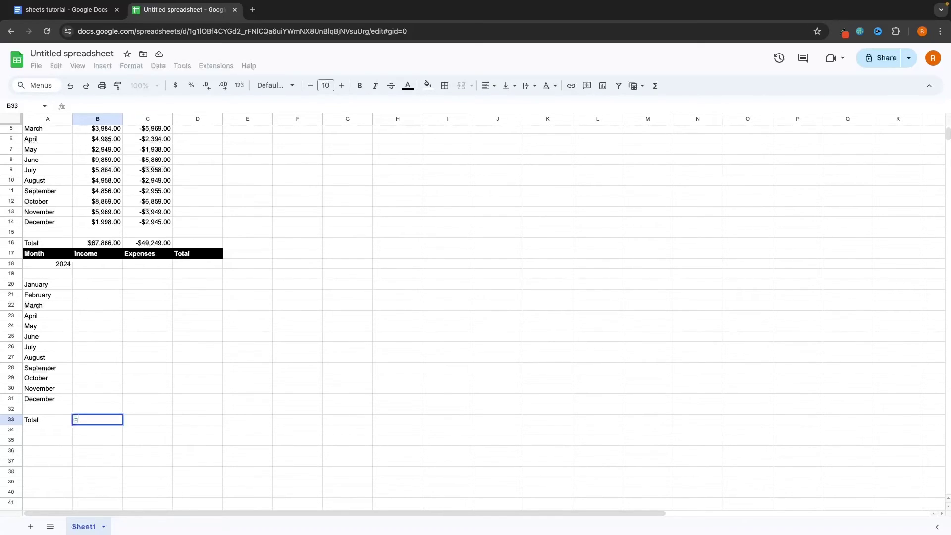
type("sum")
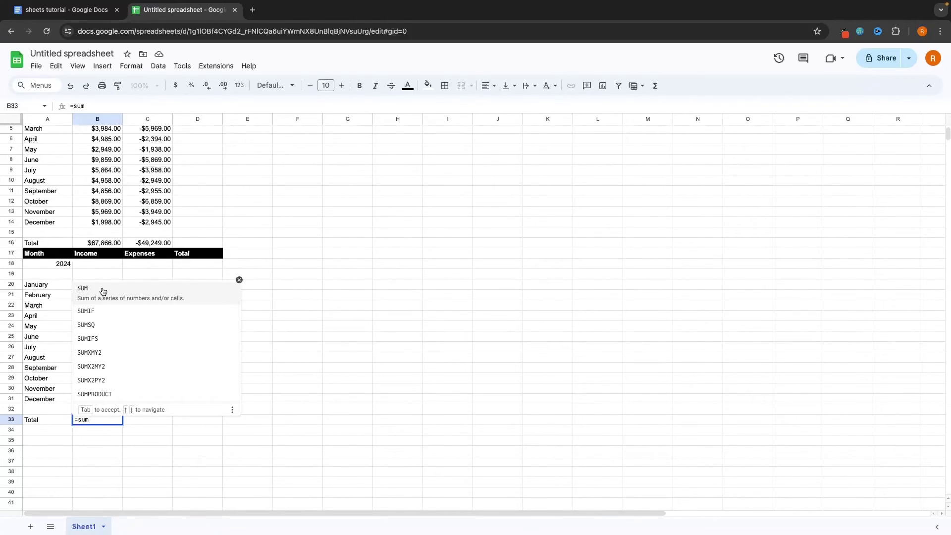
key("BackSpace")
key("BackSpace")
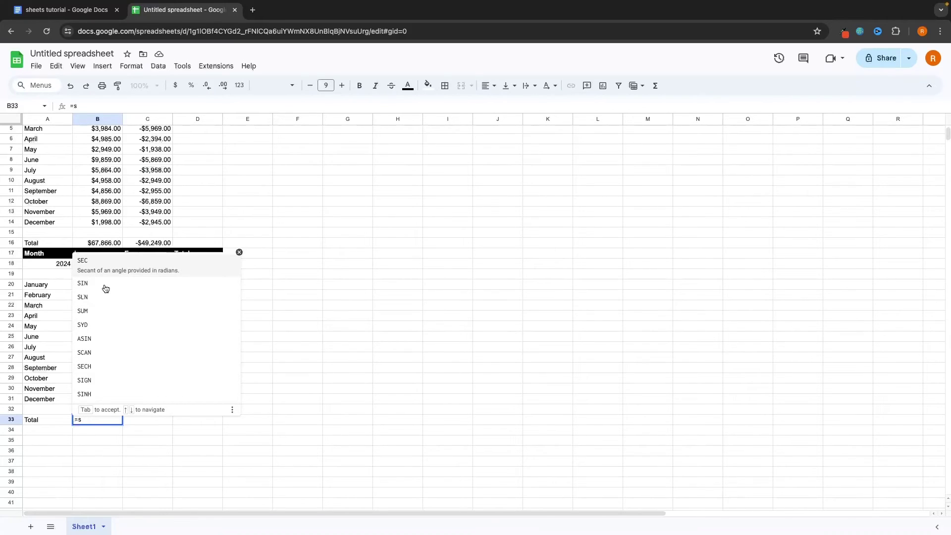
key("BackSpace")
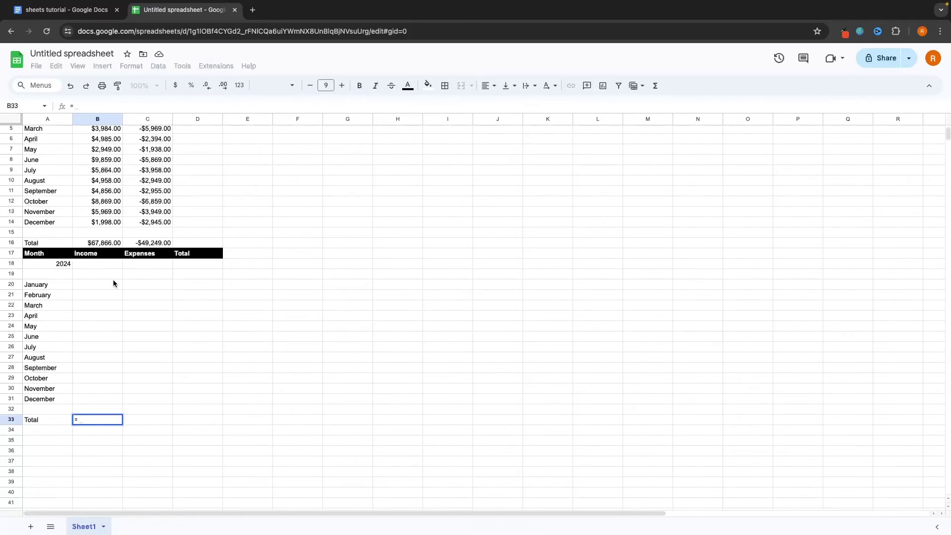
type("d")
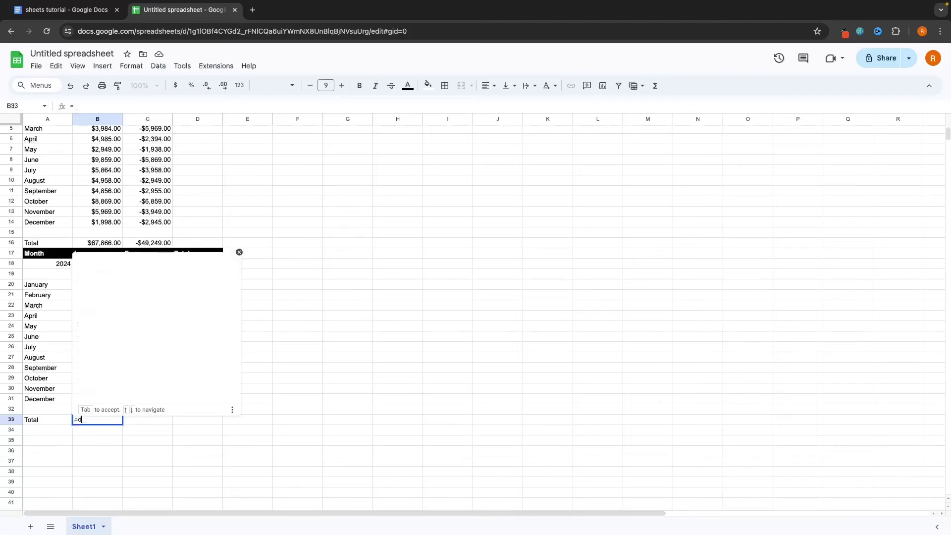
key("BackSpace")
type("su")
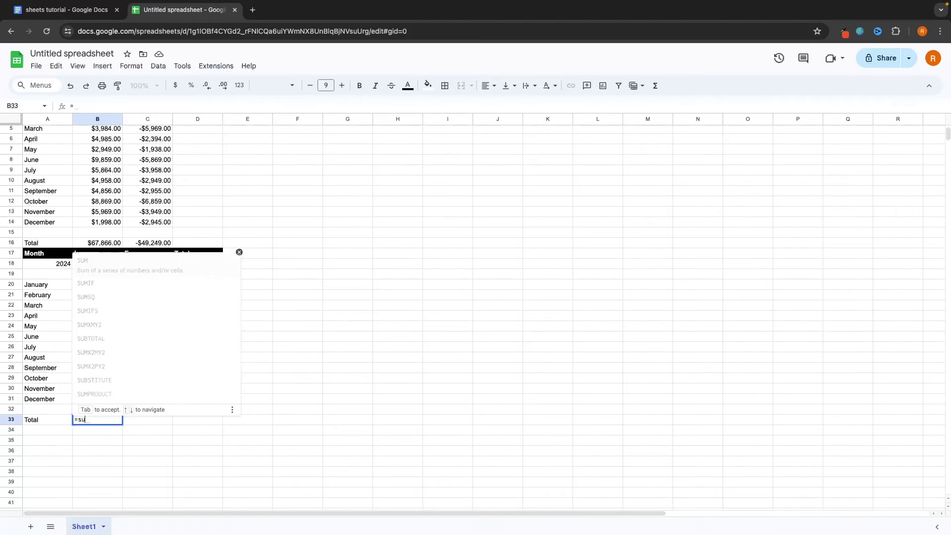
type("m")
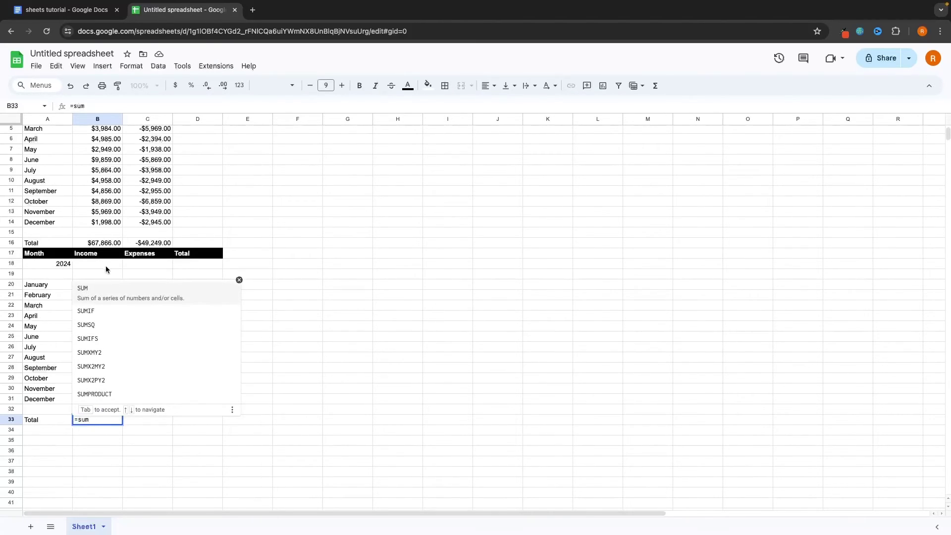
left_click(97, 295)
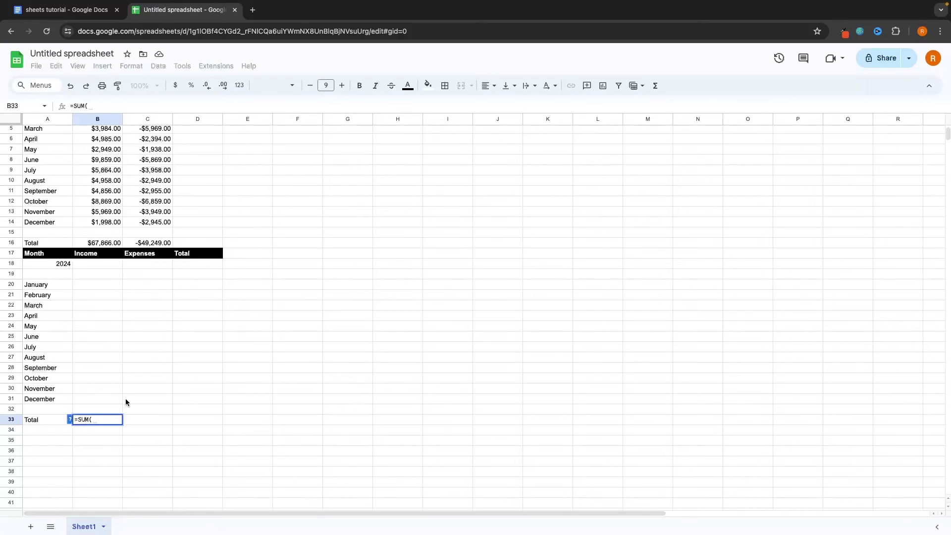
left_click(92, 284)
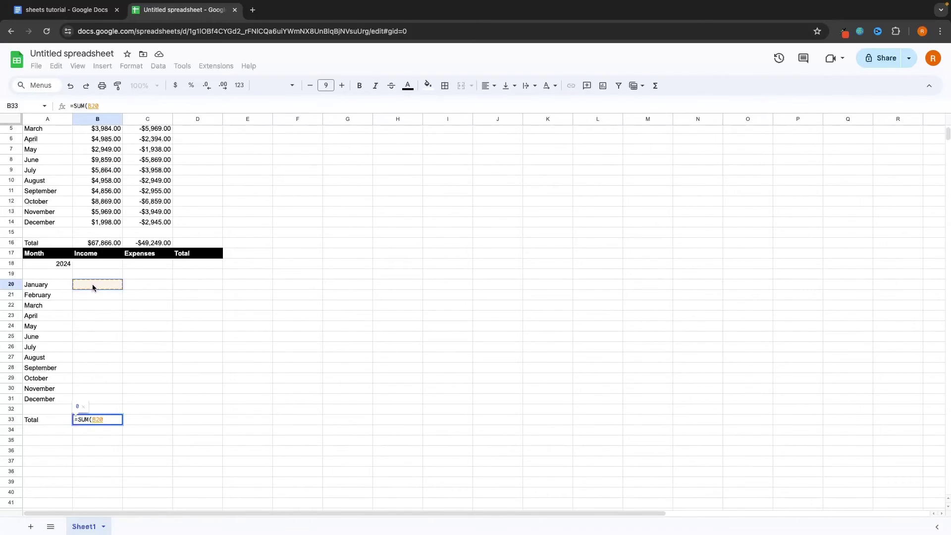
left_click_drag(99, 285, 95, 399)
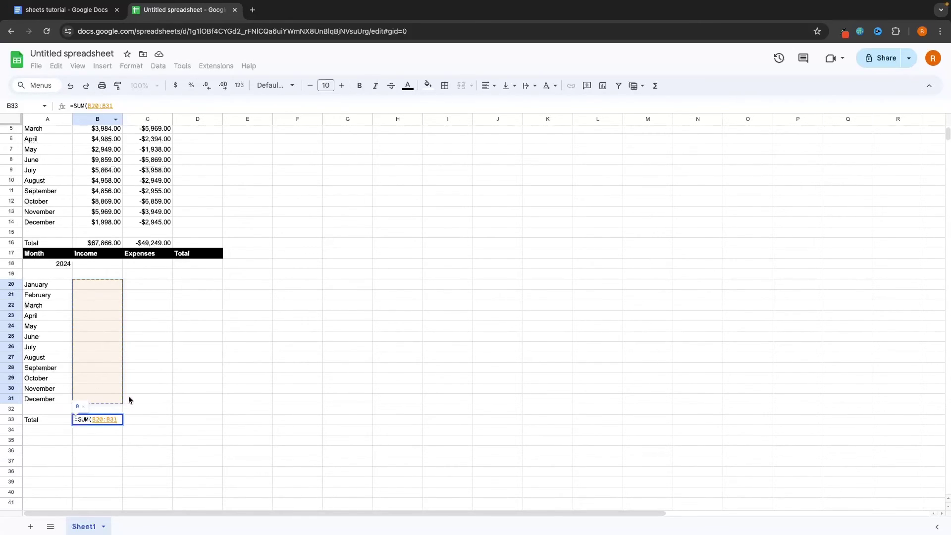
type(")")
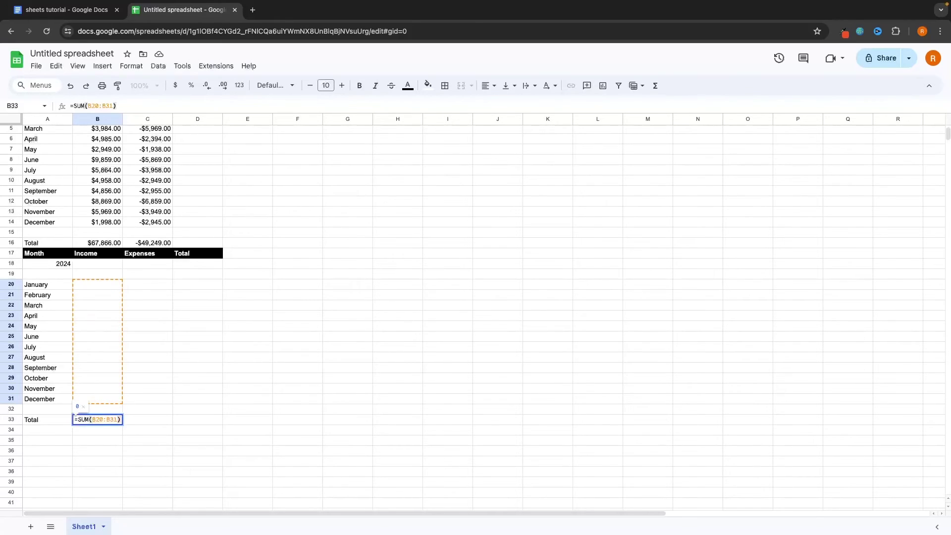
key("Return")
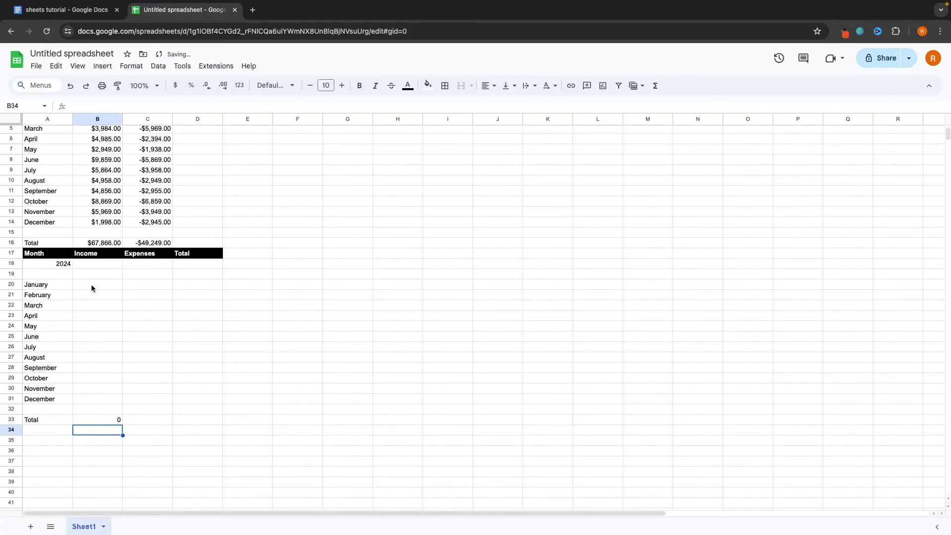
Enter 2024 income for January–June: 4000, 5500, 9589, 5985, 4957, 4959
left_click(92, 287)
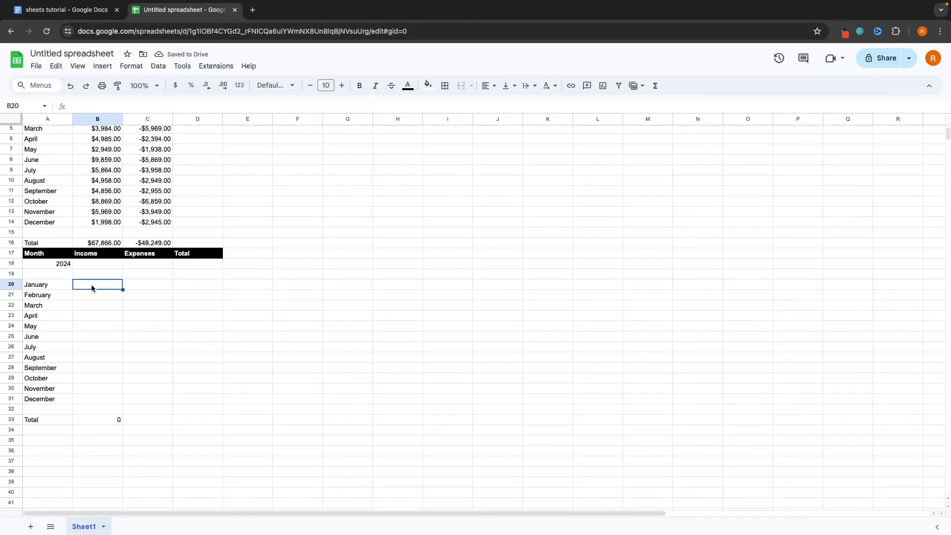
type("4000")
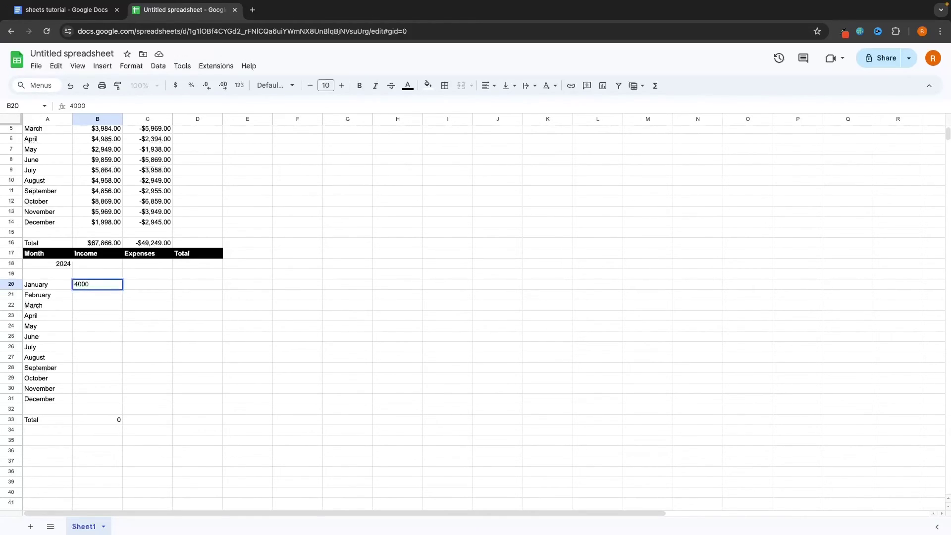
key("Return")
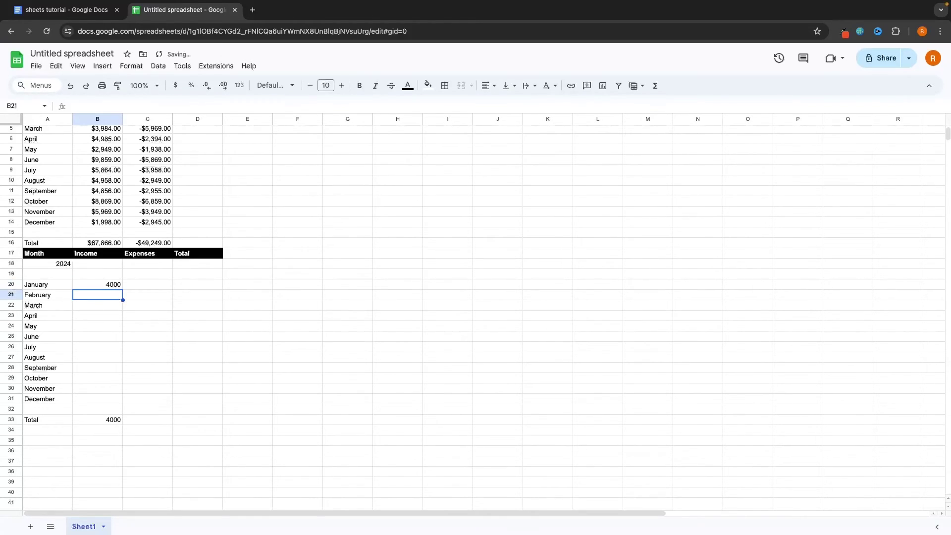
key("Return")
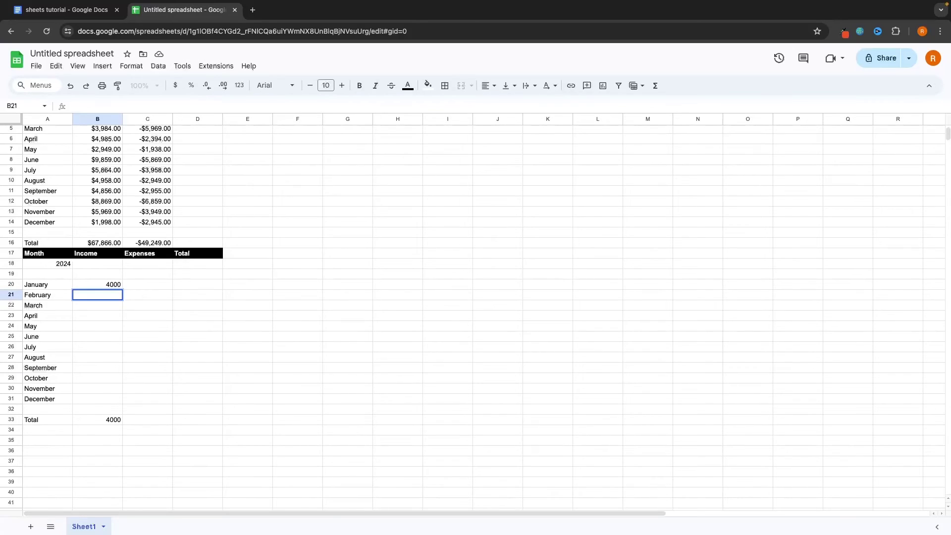
type("5500")
key("Return")
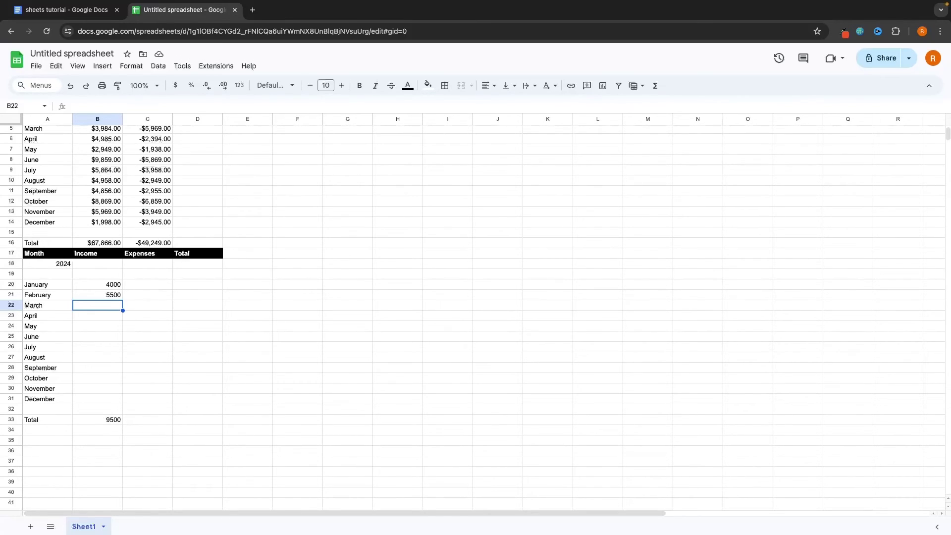
type("9589")
key("Return")
type("5985")
key("Return")
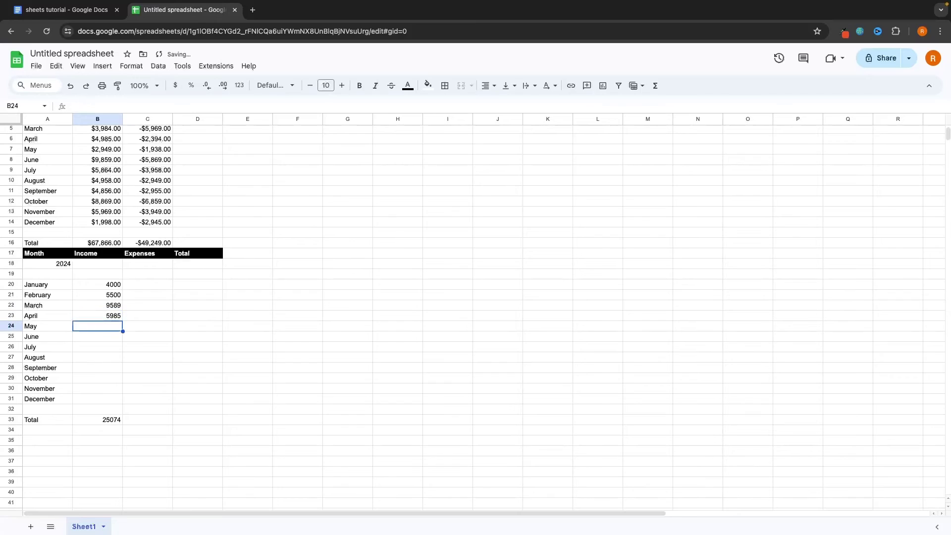
type("4957")
key("Return")
type("4959")
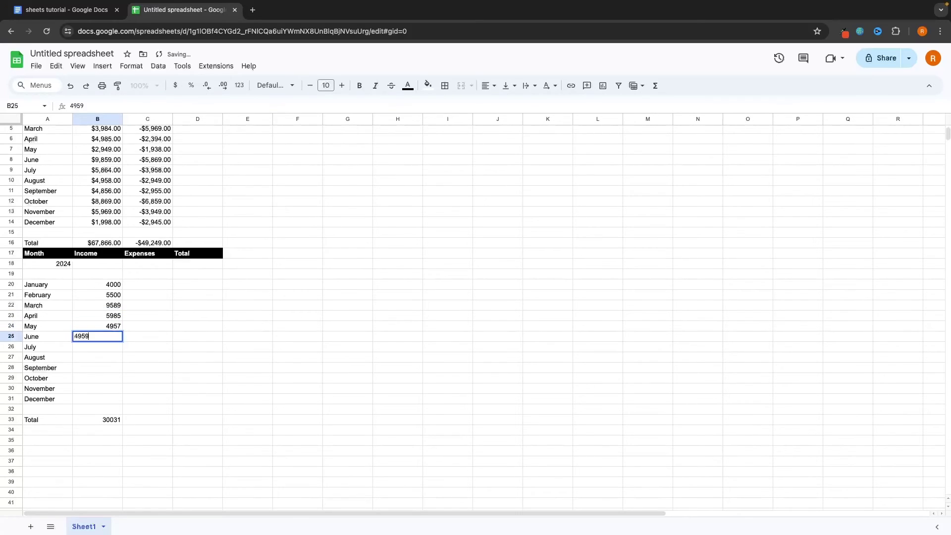
key("Return")
Enter July–December income 5845, 9586, 5947, 59765, 4975, 5986, and 98549 in B35
type("5845")
key("Return")
type("9586")
key("Return")
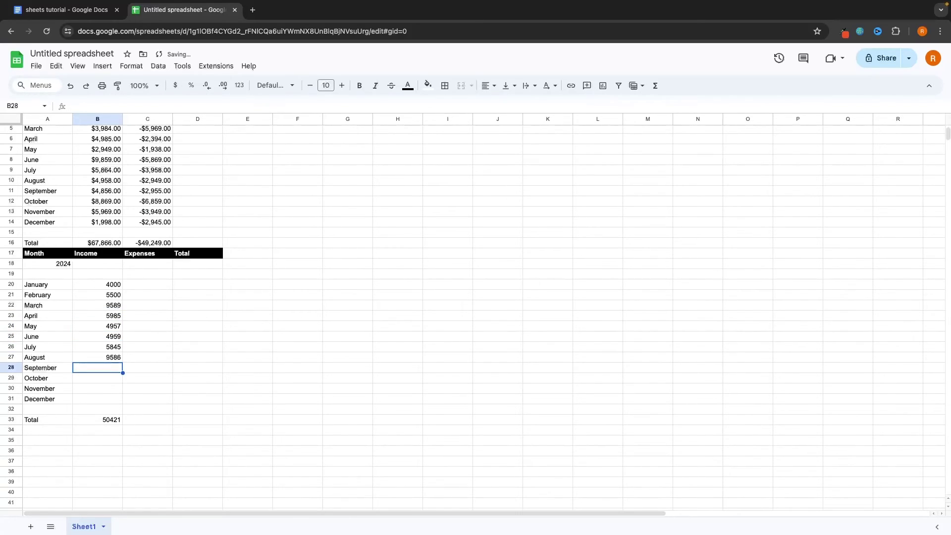
type("5947")
key("Return")
type("59765")
key("Return")
type("4975")
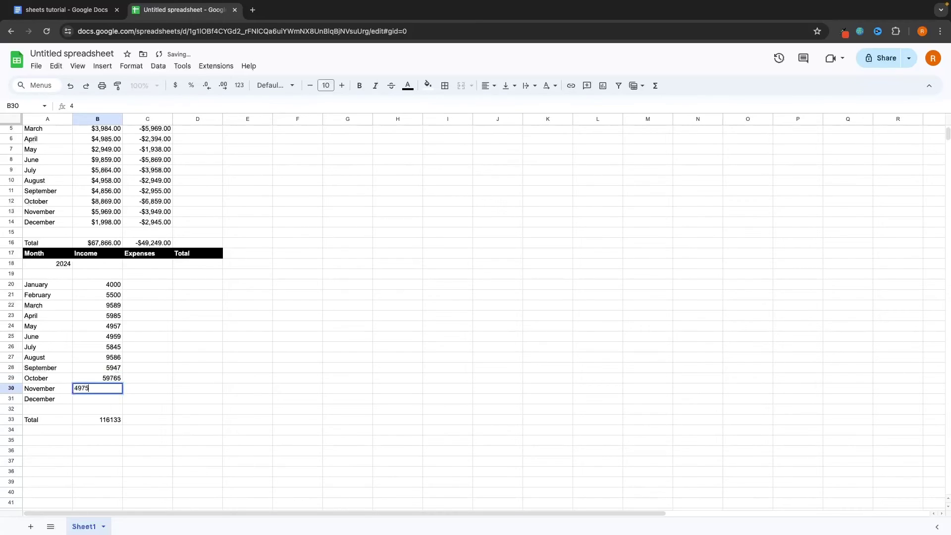
key("Return")
type("5986")
key("Return")
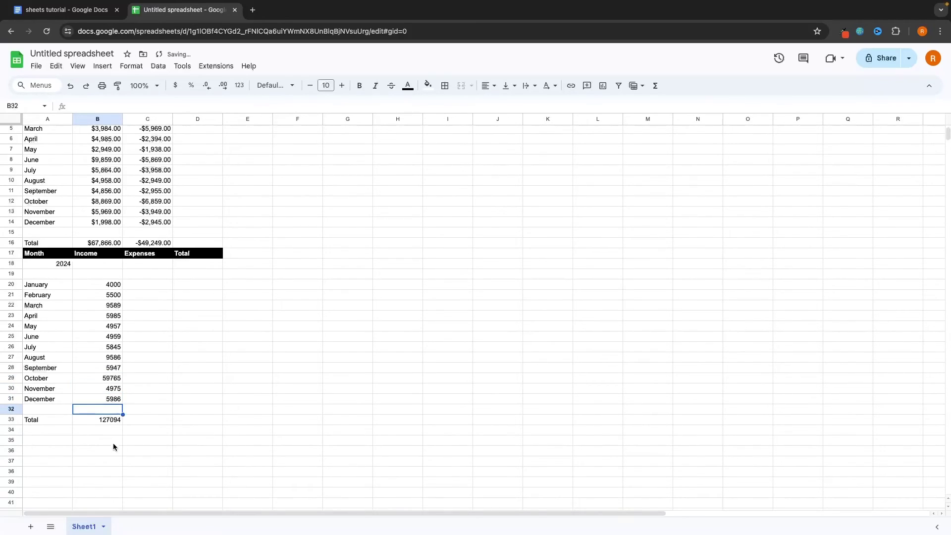
left_click(113, 443)
type("98549")
key("Return")
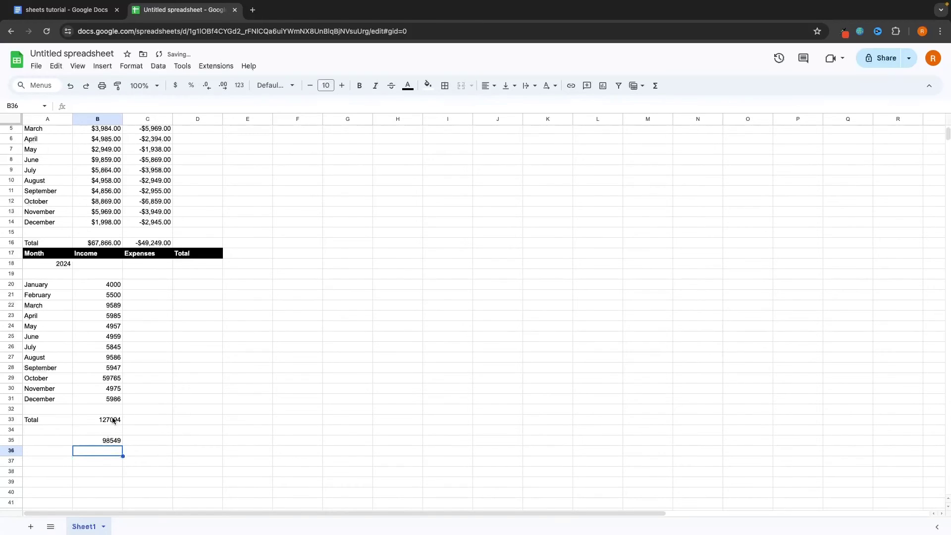
left_click_drag(113, 288, 112, 407)
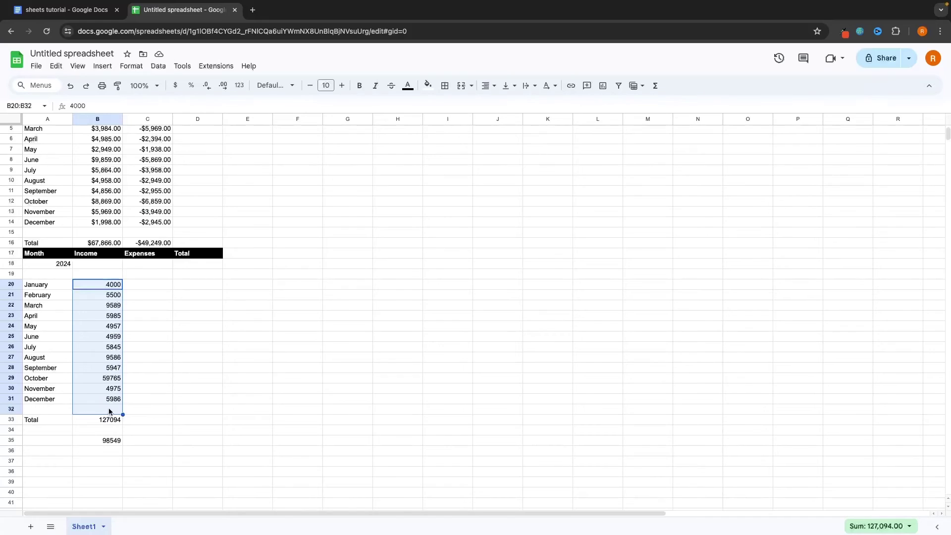
left_click(113, 418)
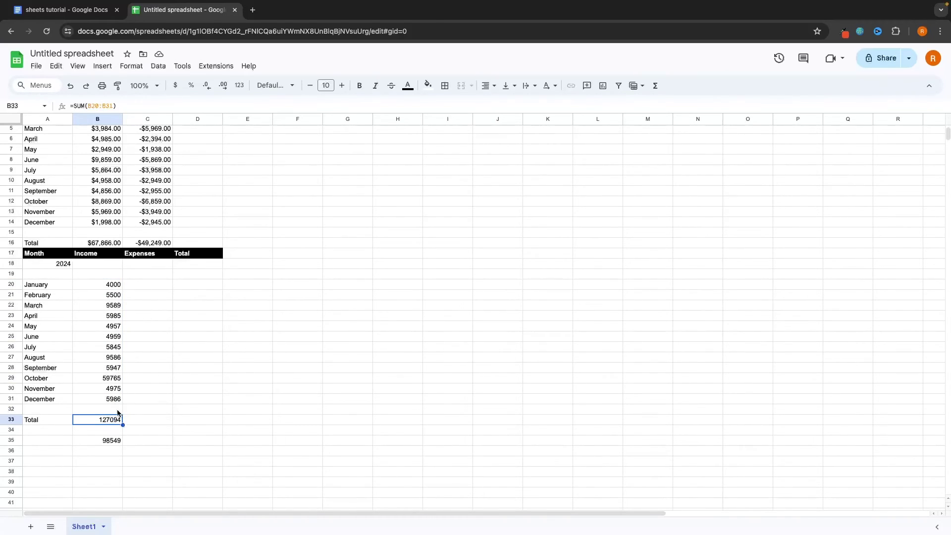
left_click(113, 106)
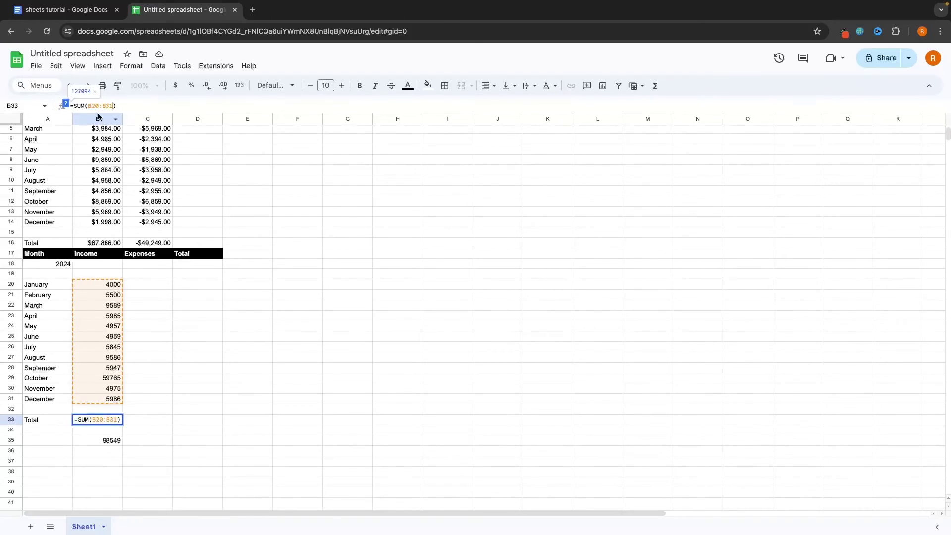
left_click(149, 443)
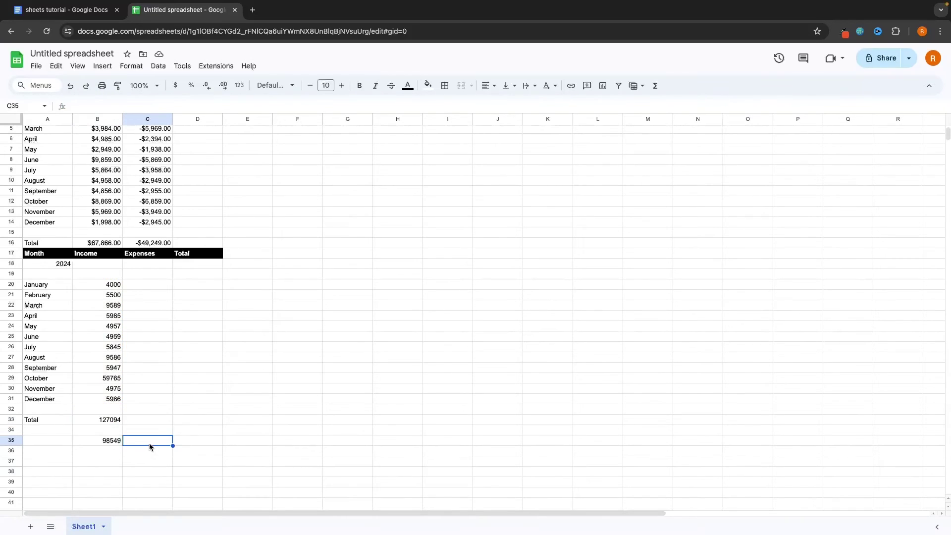
Put =SUM(C20:C31) in C33 to total the 2024 expenses
left_click(152, 425)
type("=")
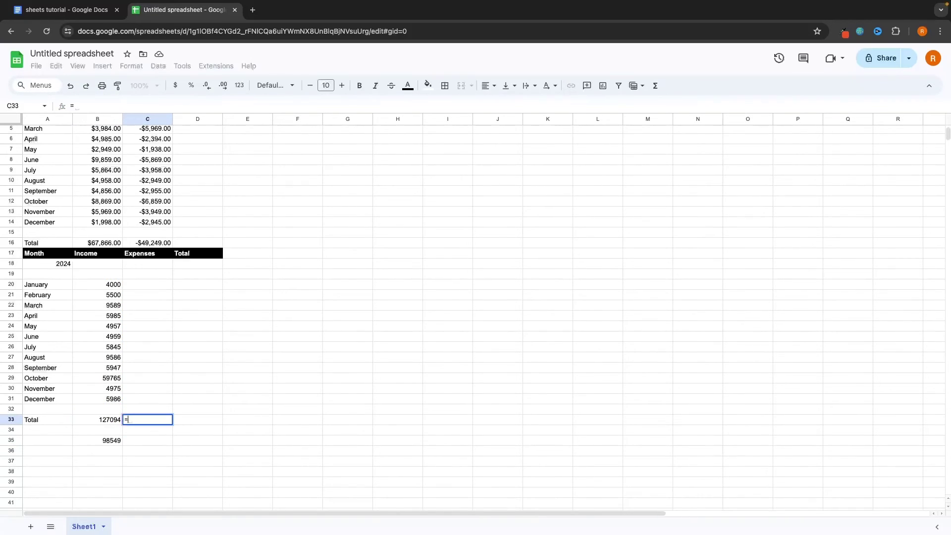
type("sum")
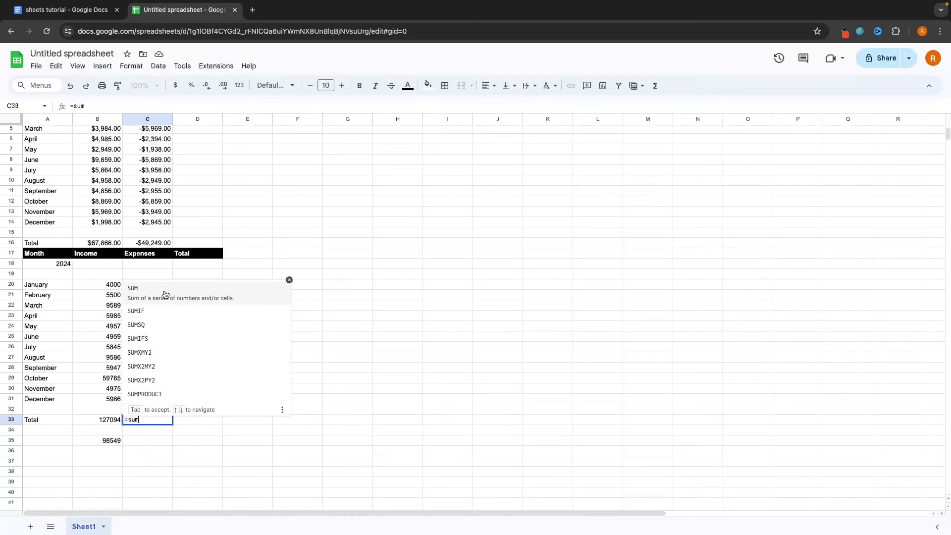
key("Tab")
left_click_drag(144, 287, 141, 394)
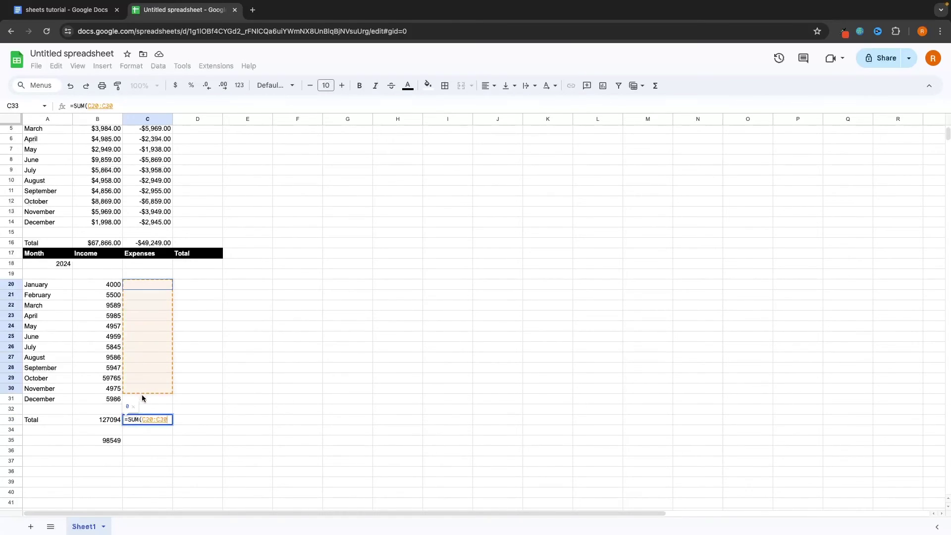
key("Return")
Enter 2024 expenses of -300, -5000 and -596 for January through March
left_click(151, 288)
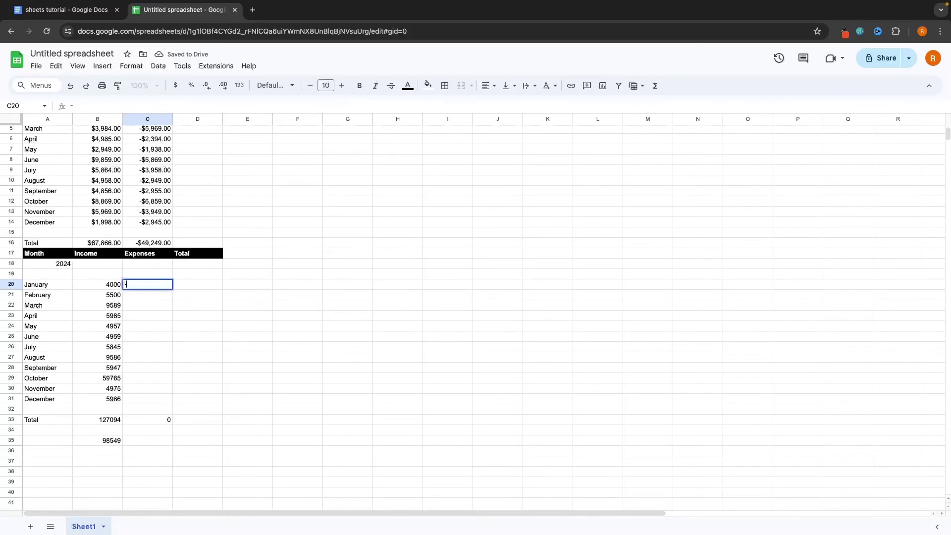
type("-300")
key("Return")
type("-5000")
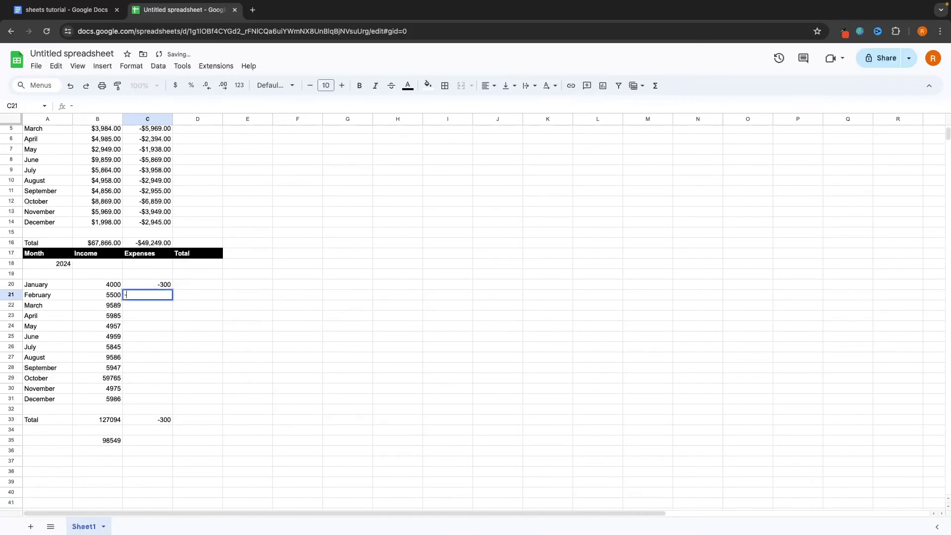
key("Return")
type("-59")
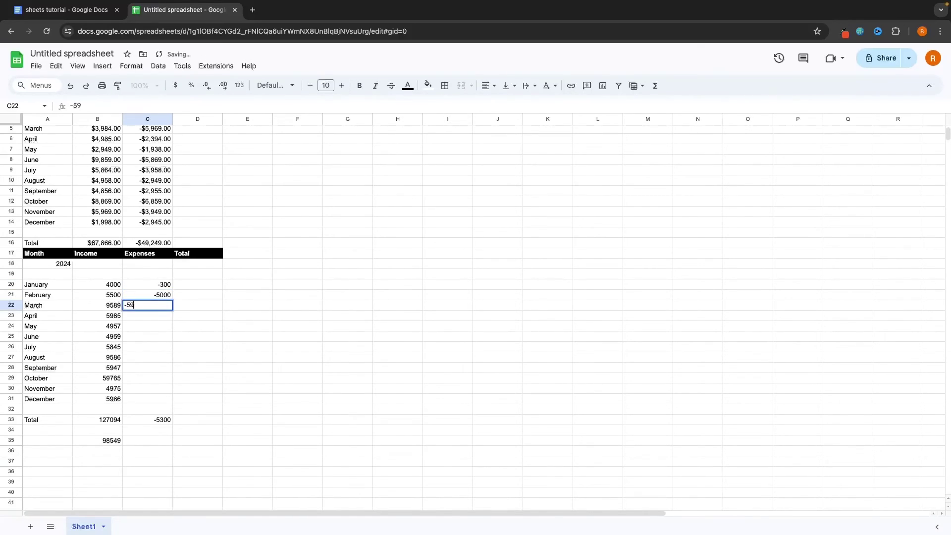
type("6")
key("Return")
scroll(446, 297, "up", 2)
left_click(297, 193)
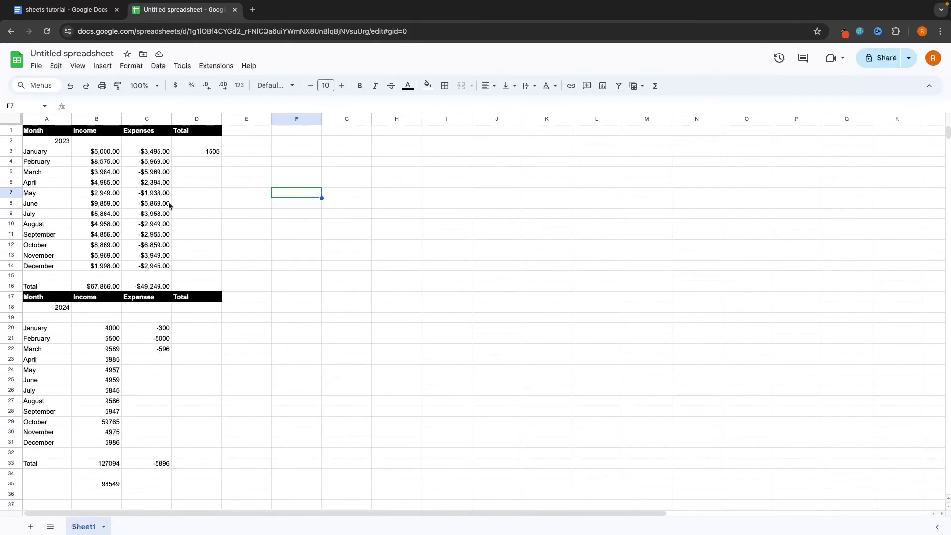
mouse_move(33, 130)
left_mouse_down()
mouse_move(170, 311)
mouse_move(197, 472)
left_mouse_up()
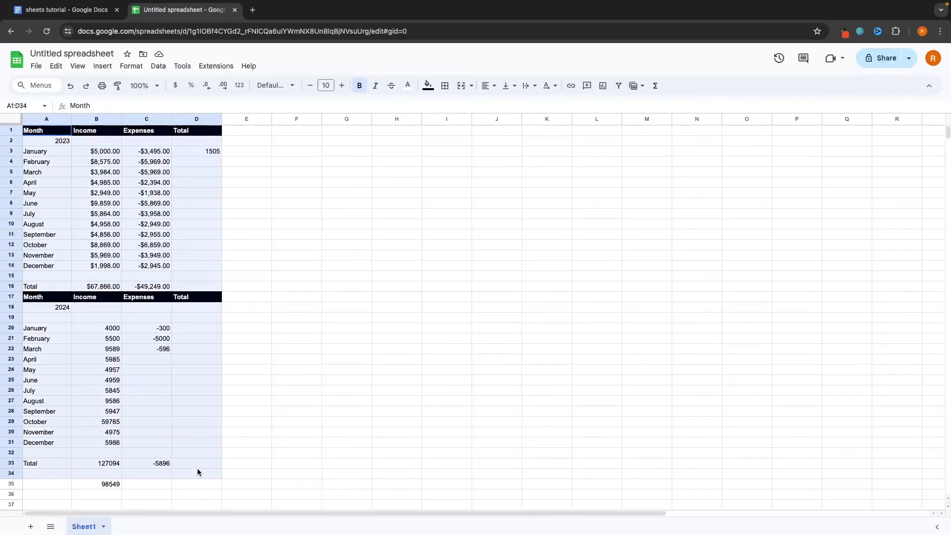
left_click(269, 382)
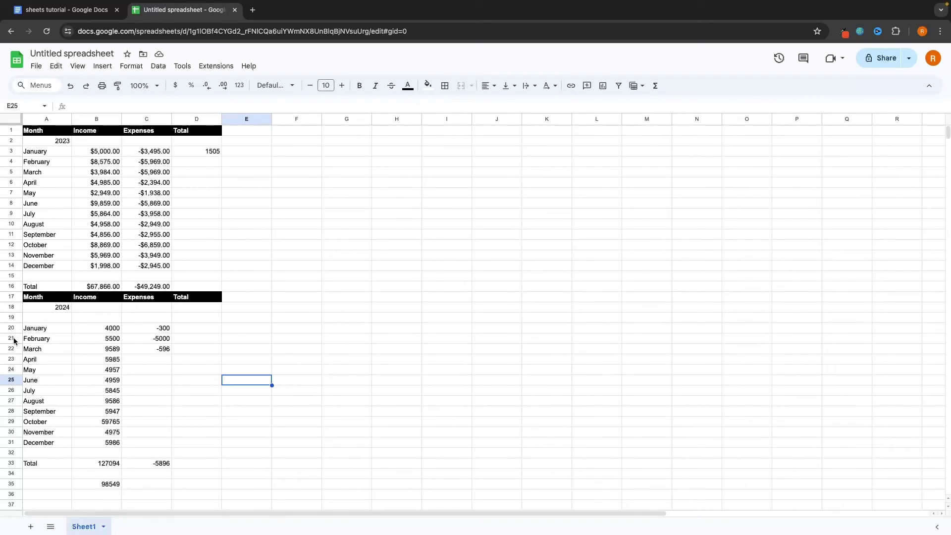
Insert one blank row above row 21, between January and February of 2024
right_click(12, 339)
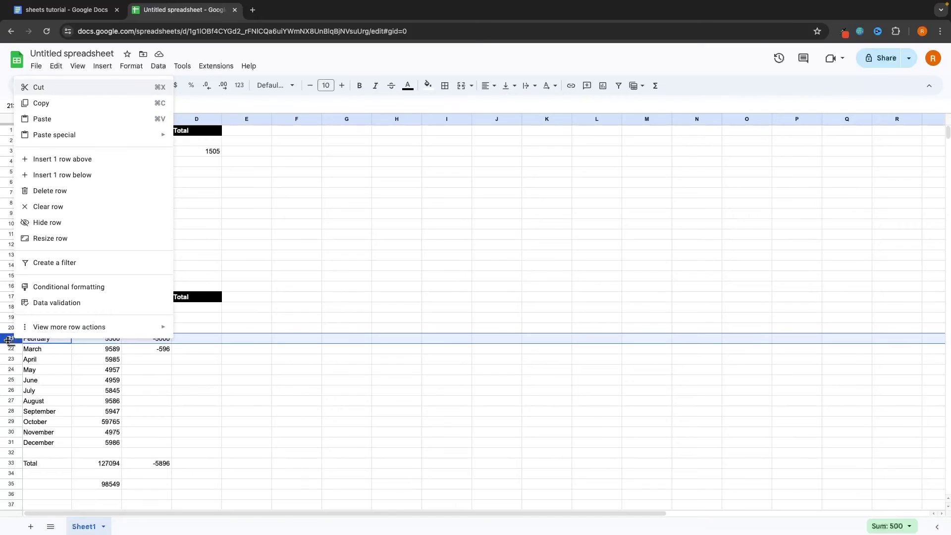
left_click(13, 339)
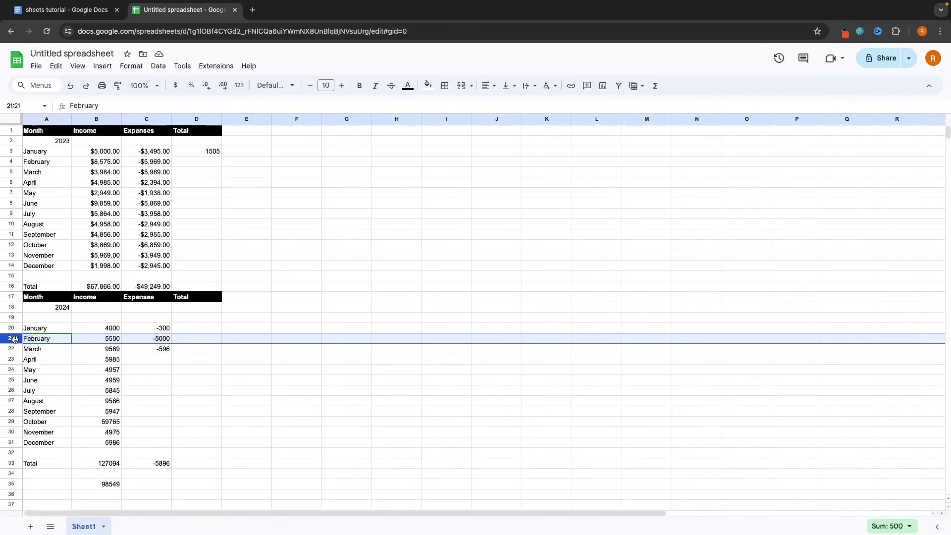
right_click(19, 339)
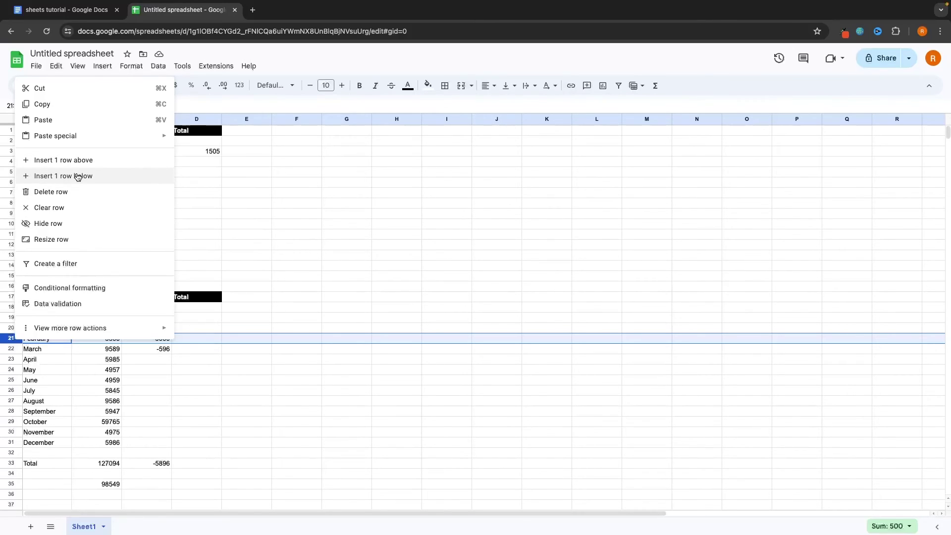
left_click(75, 162)
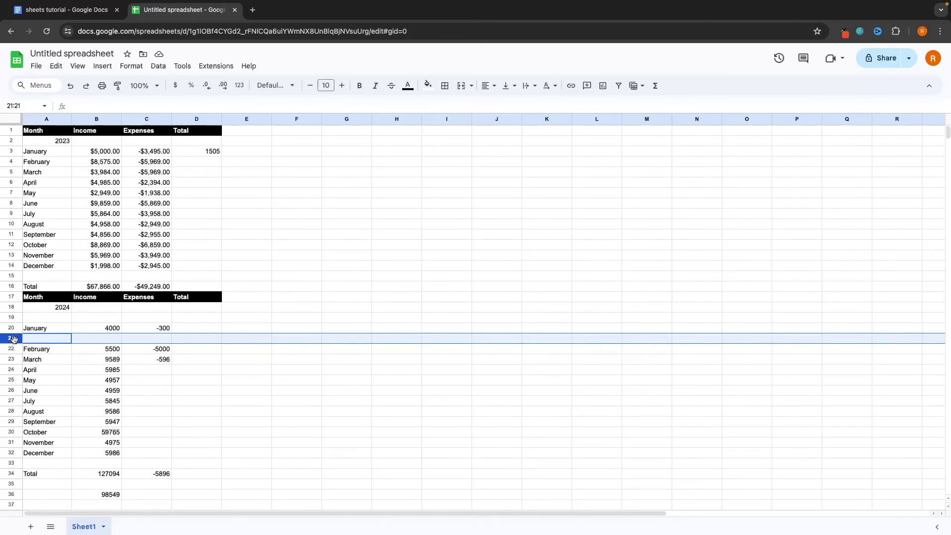
left_click(297, 120)
right_click(300, 120)
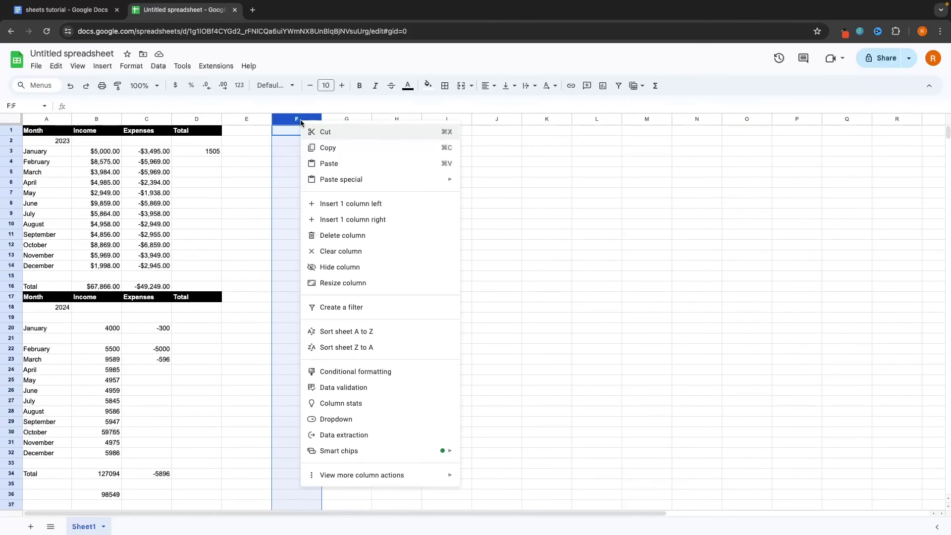
left_click(364, 204)
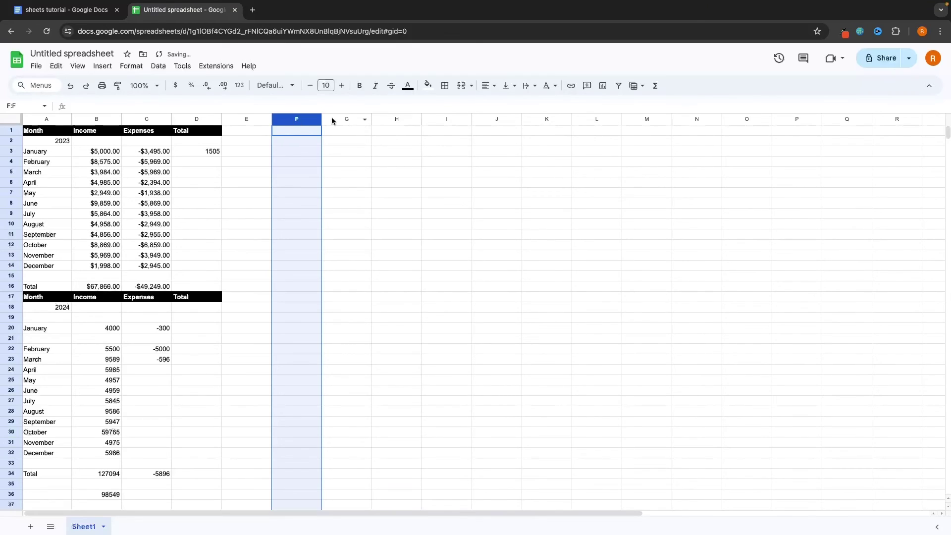
type("grgr")
left_click(361, 133)
type("grgrg")
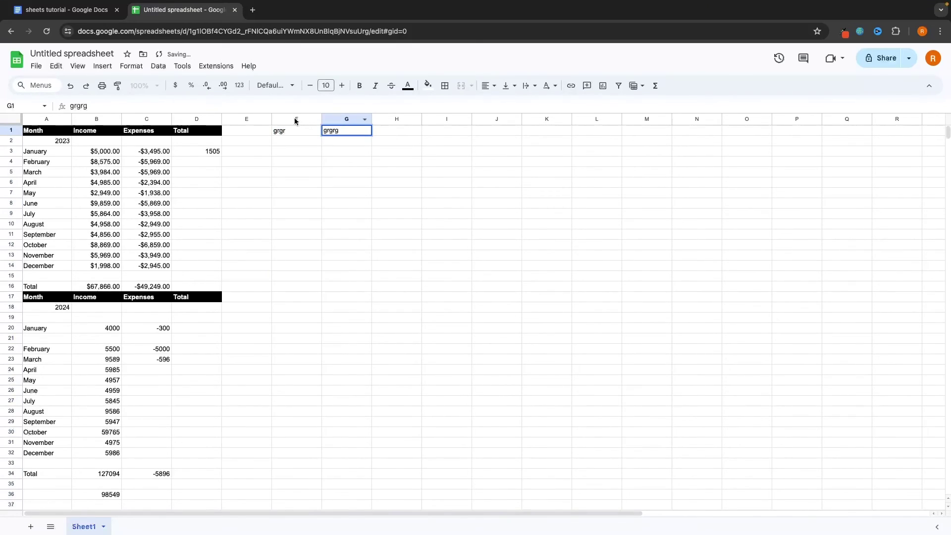
right_click(296, 120)
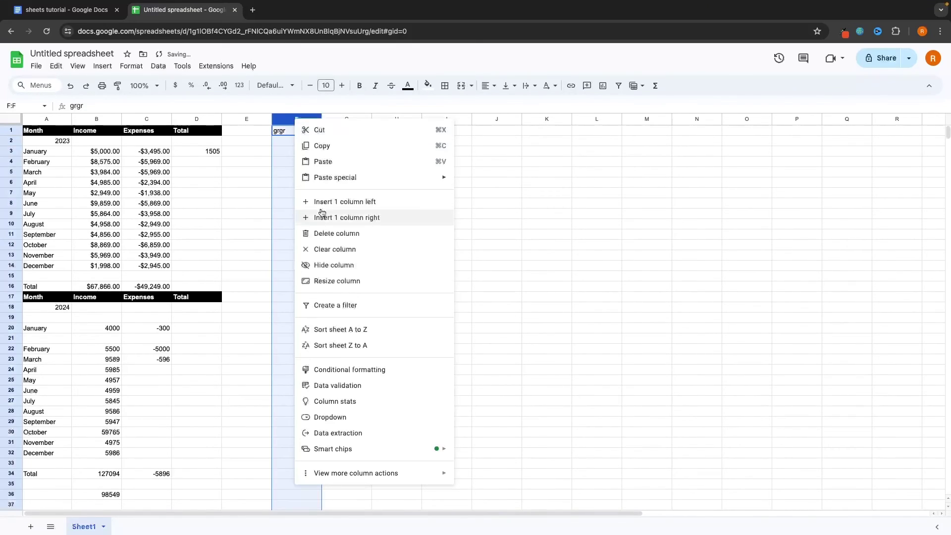
left_click(342, 217)
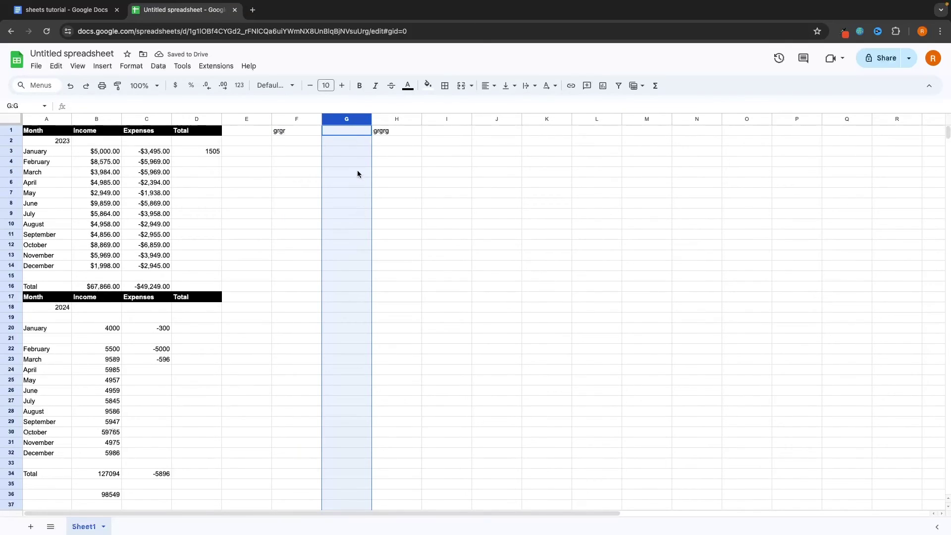
key("ctrl+z")
key("ctrl+z")
key("ctrl+z")
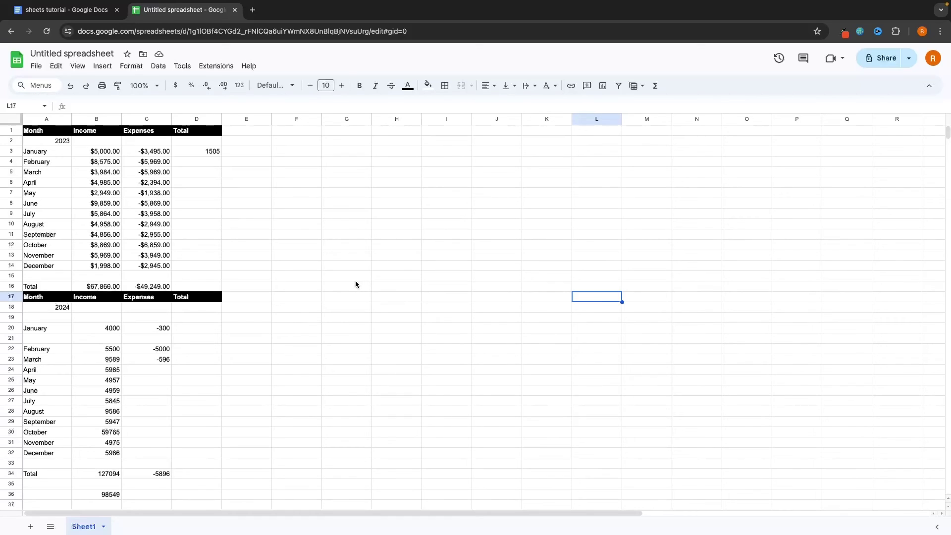
Insert a new column chart and drag it to the right of the budget tables
left_click(107, 68)
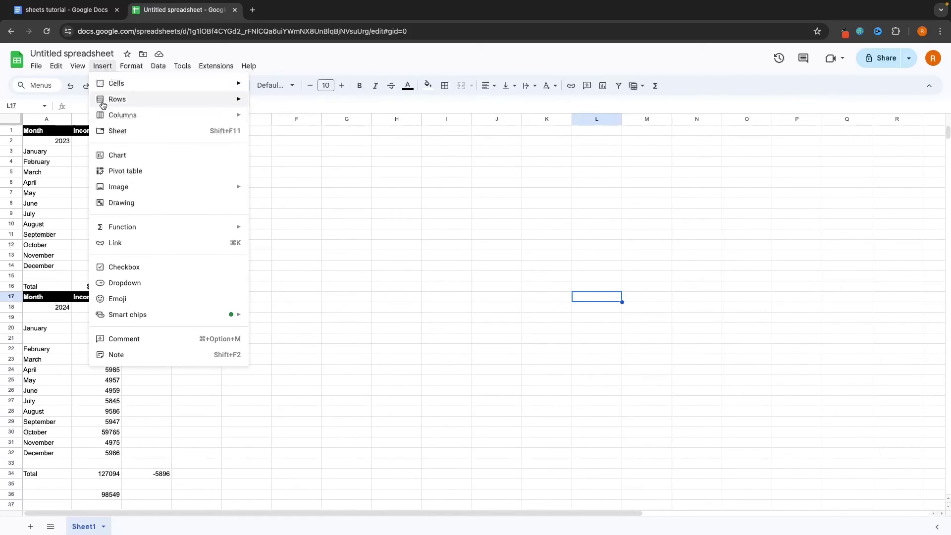
left_click(116, 156)
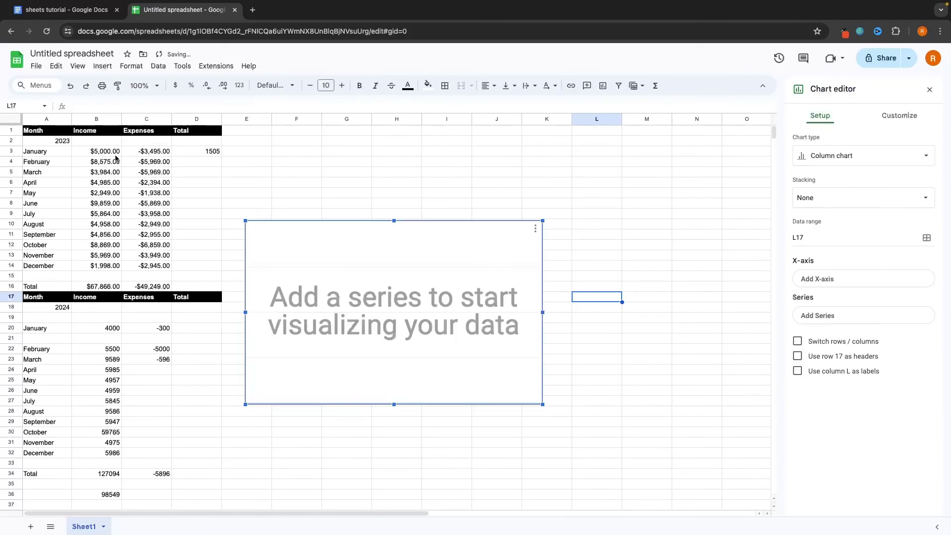
left_click_drag(420, 277, 469, 271)
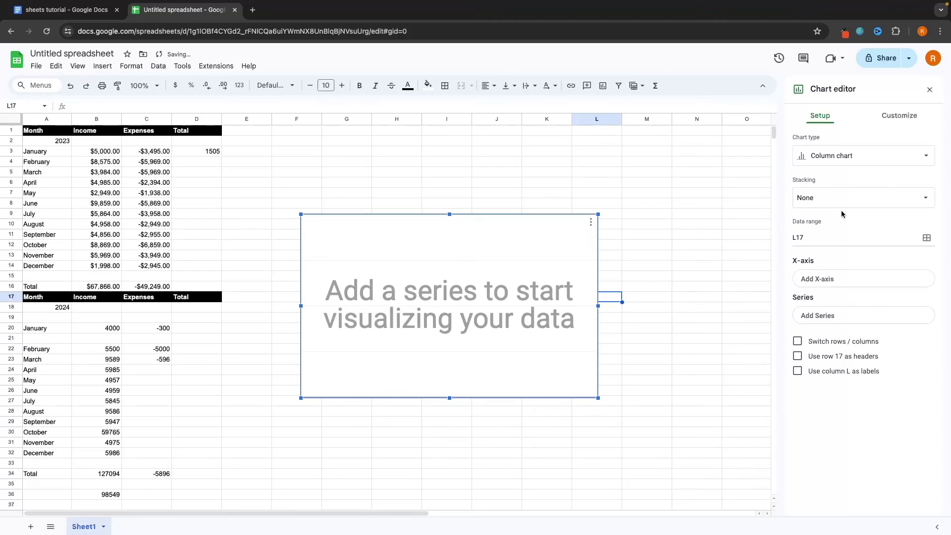
left_click_drag(577, 248, 515, 230)
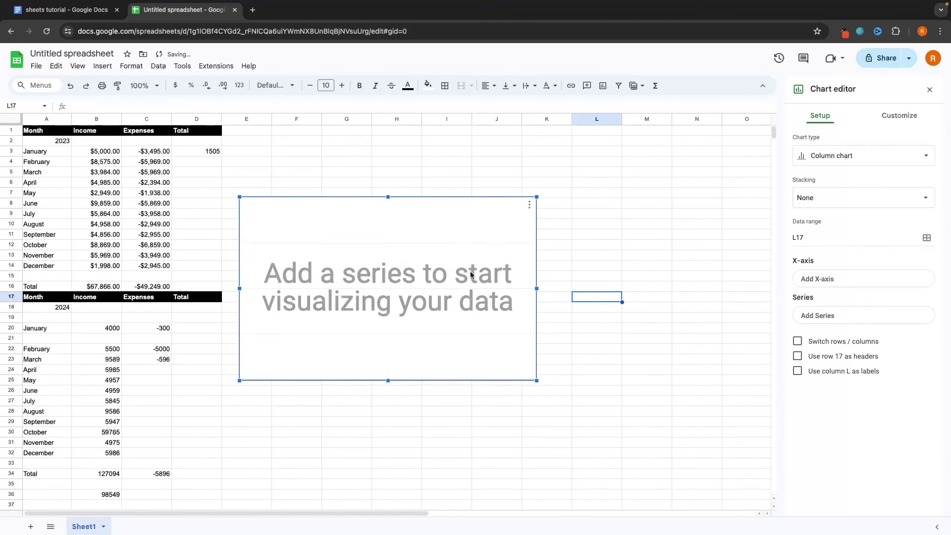
left_click_drag(396, 256, 476, 253)
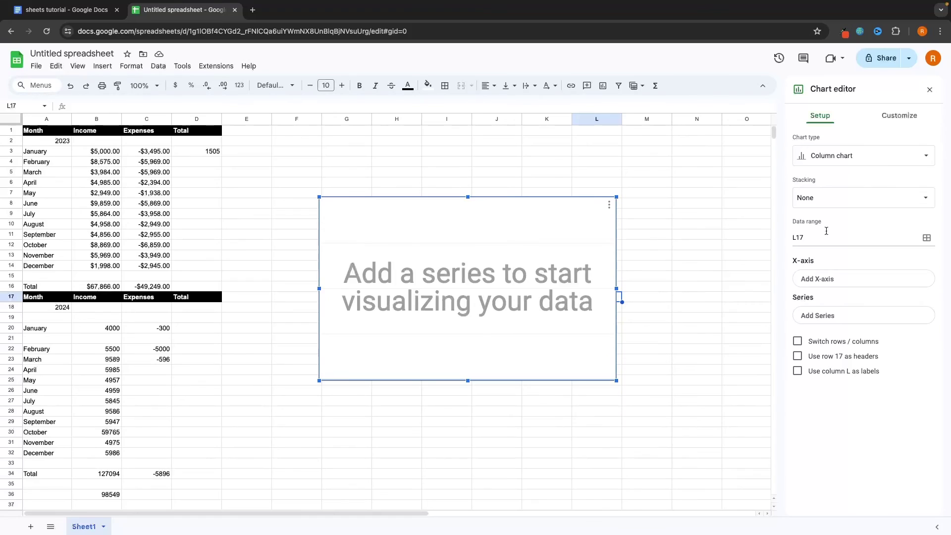
Replace the chart's data range L17 with B3:B14 to plot 2023 monthly income
left_click_drag(826, 239, 789, 239)
key("BackSpace")
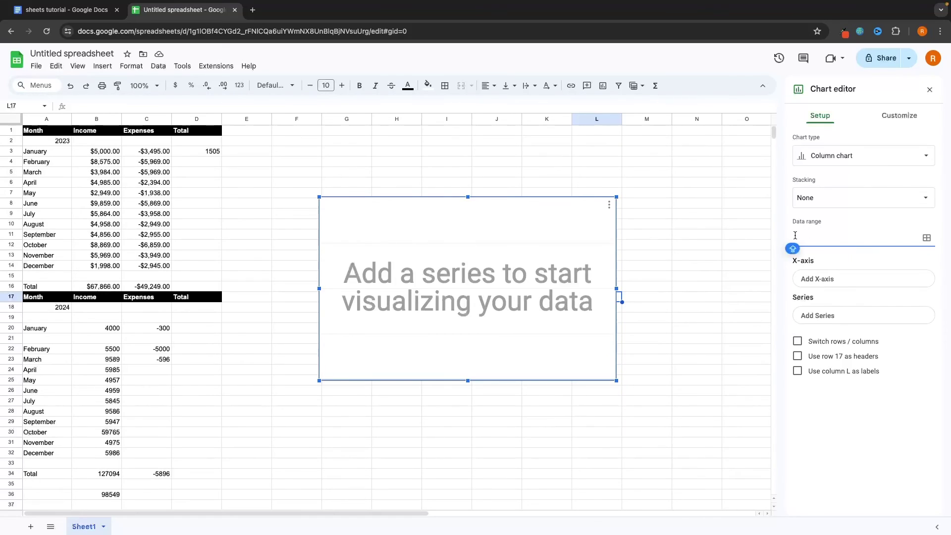
left_click(98, 154)
type("B3")
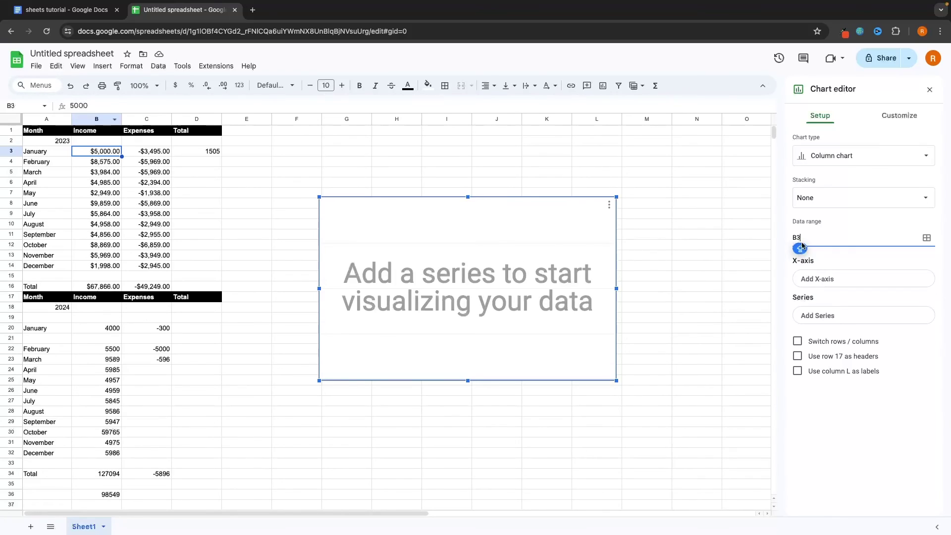
type(":B14")
key("Return")
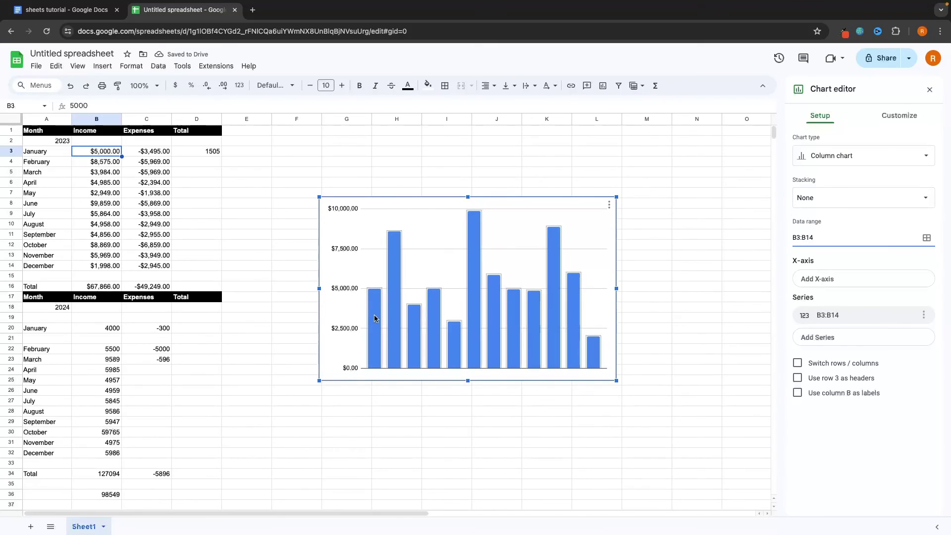
Change the B3:B14 income chart type from Column to Line chart
left_click(837, 157)
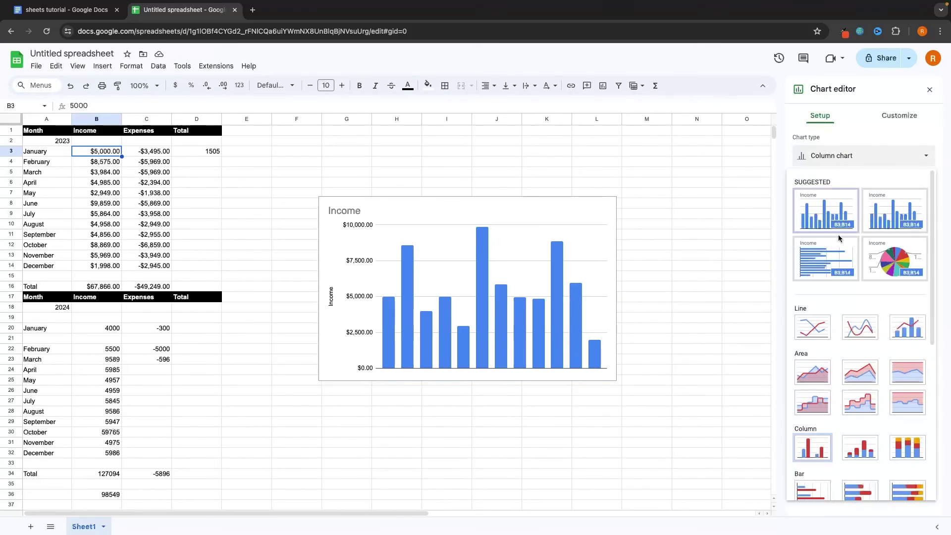
scroll(839, 253, "down", 1)
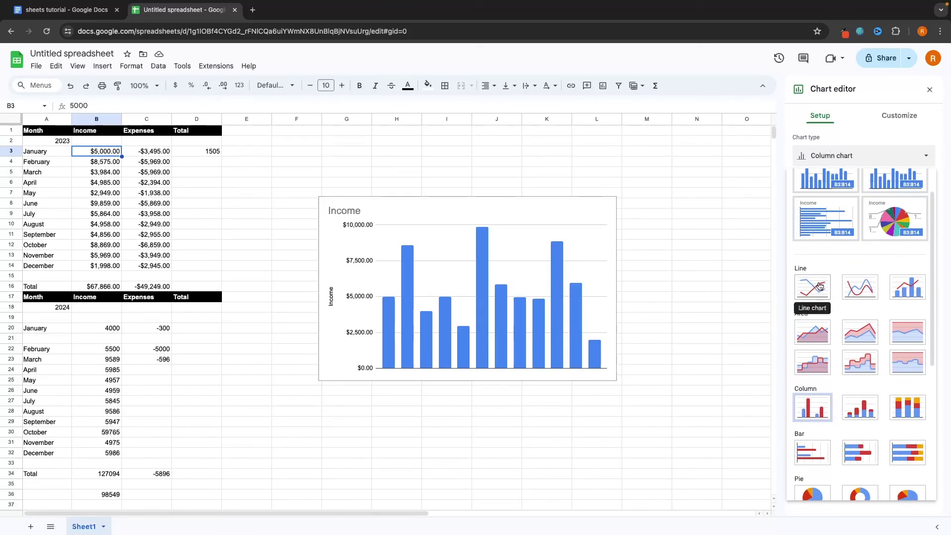
left_click(819, 284)
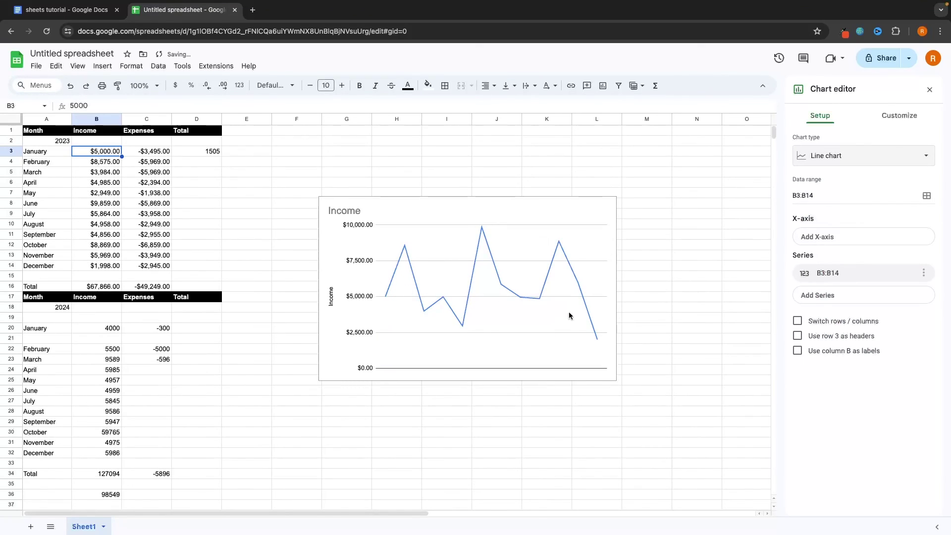
left_click(887, 163)
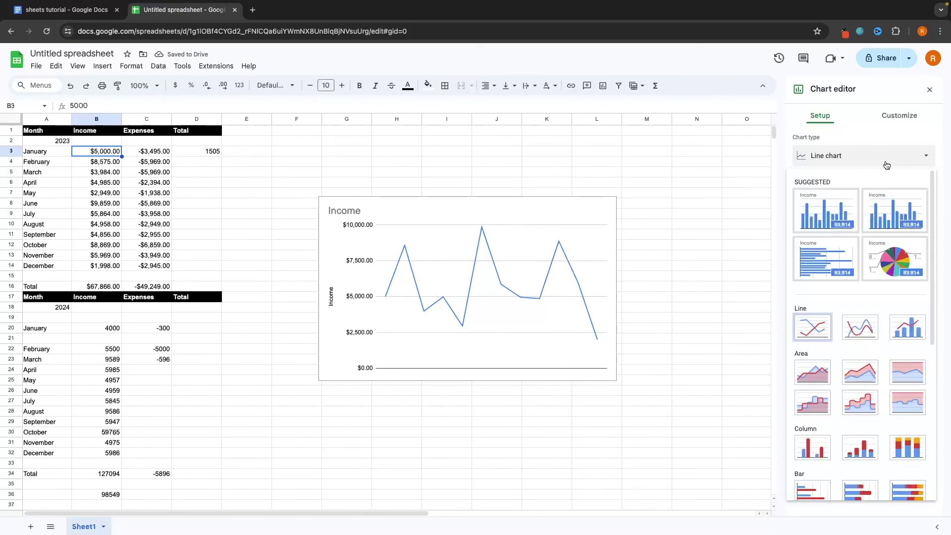
scroll(861, 385, "down", 3)
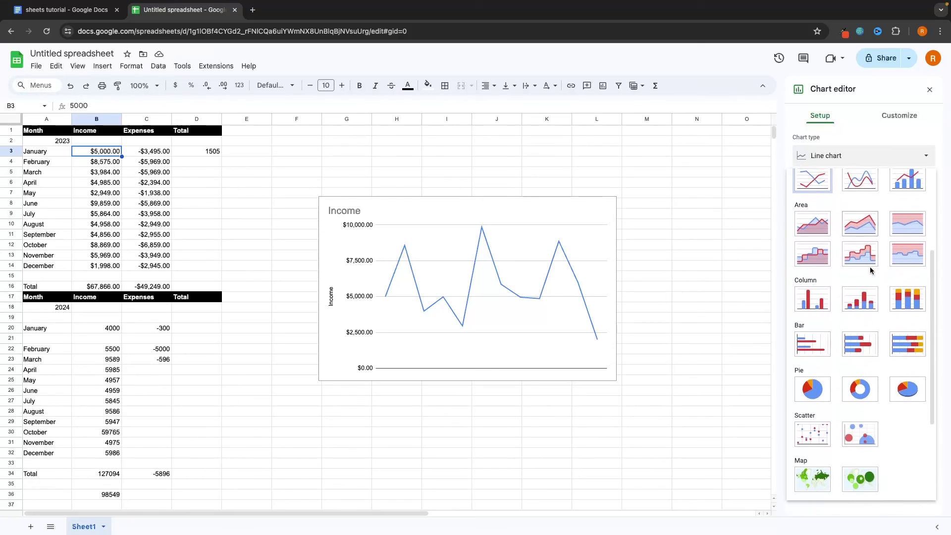
scroll(865, 343, "down", 3)
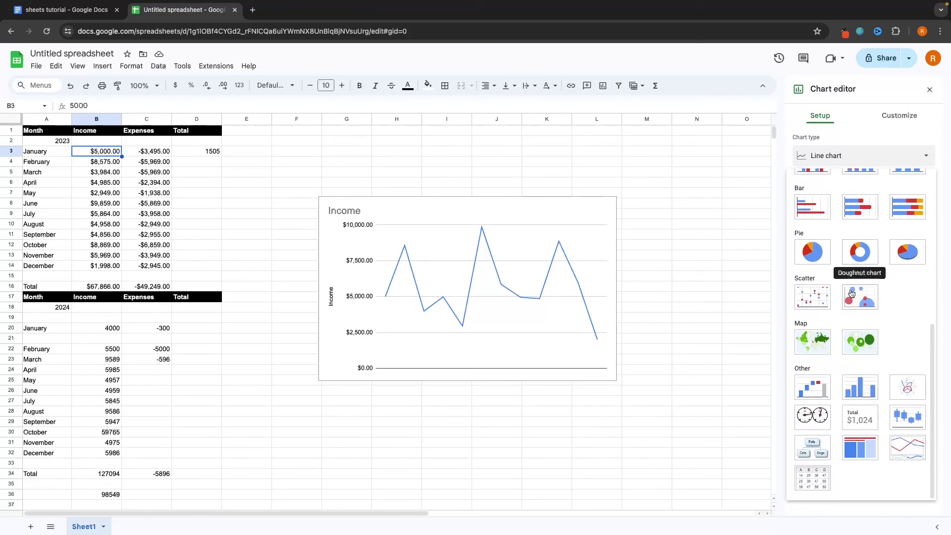
scroll(863, 309, "up", 6)
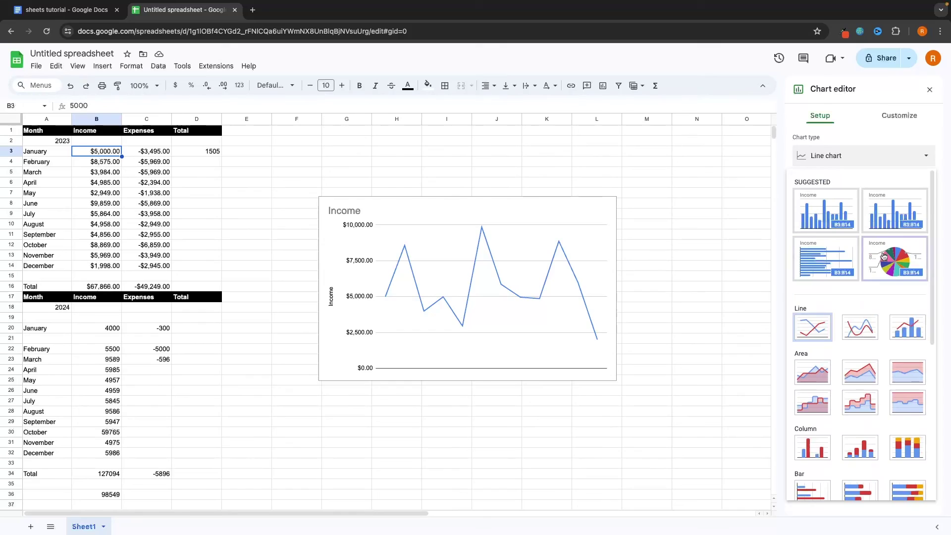
left_click(861, 167)
left_click(809, 196)
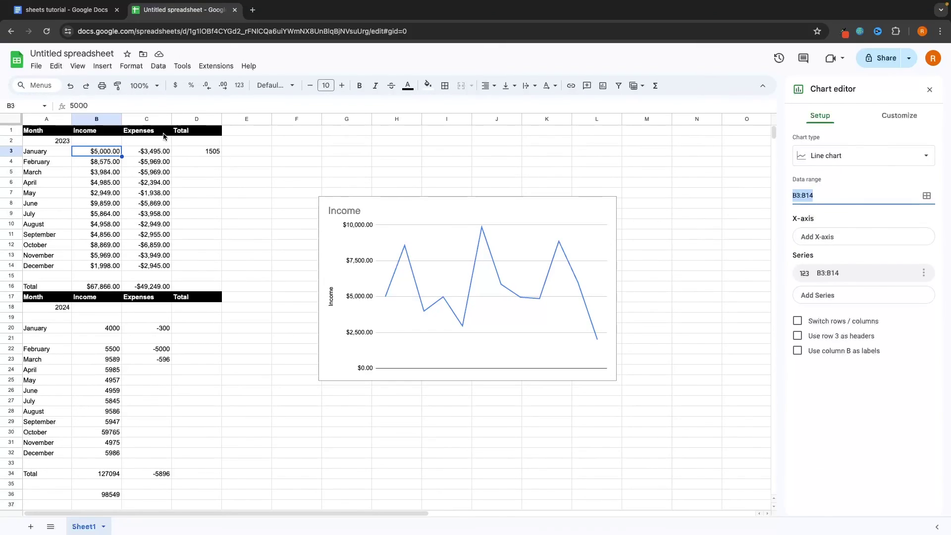
Move the Income chart up-left and add an Income and Expenses column chart from A1:C14 beside it
left_click_drag(403, 231, 315, 186)
left_click(101, 65)
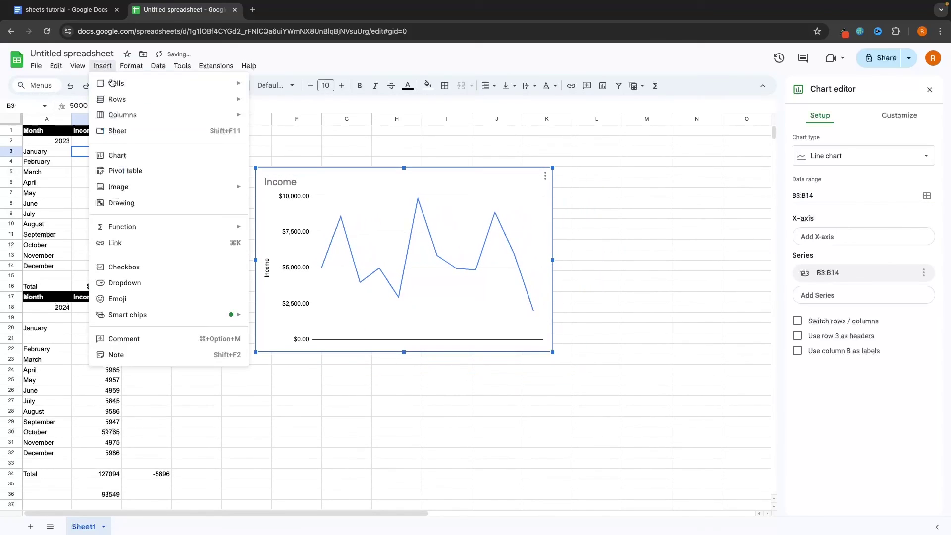
left_click(118, 153)
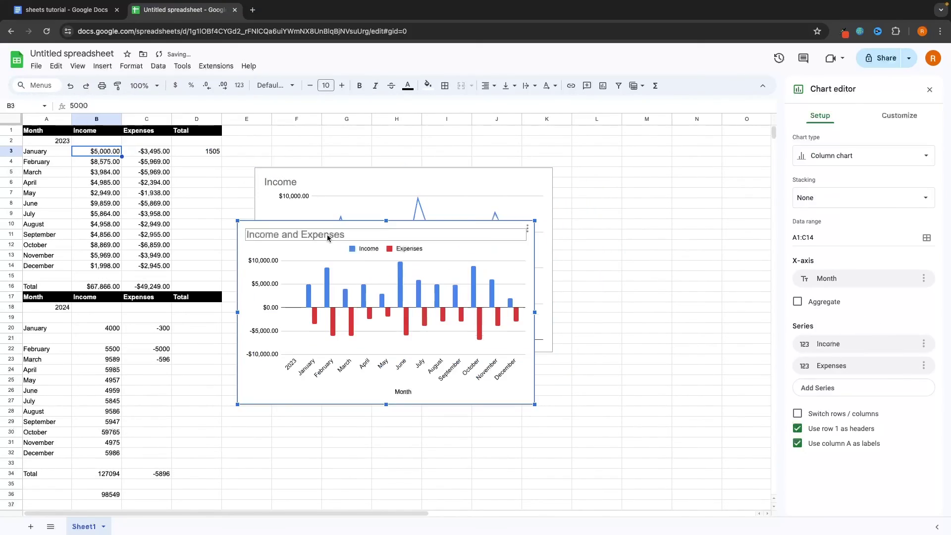
left_click_drag(327, 234, 555, 206)
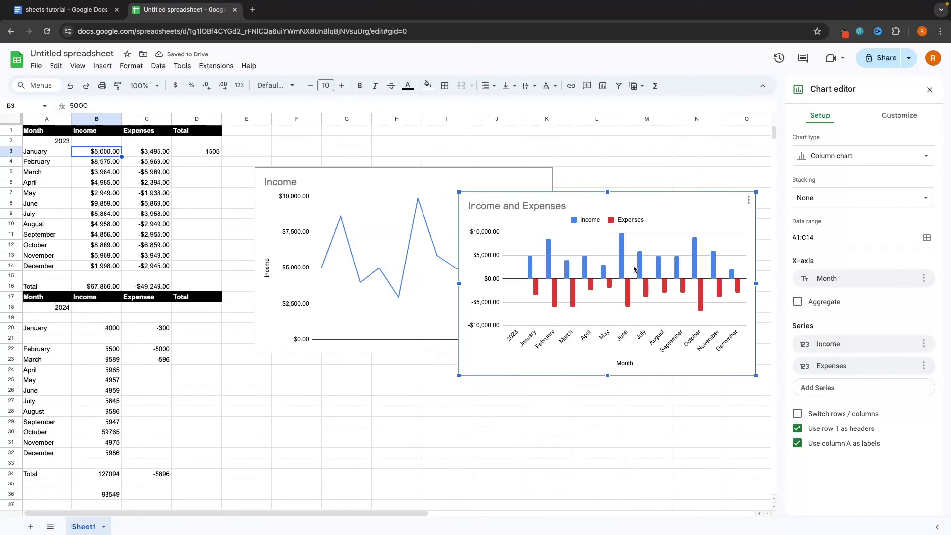
left_click(833, 238)
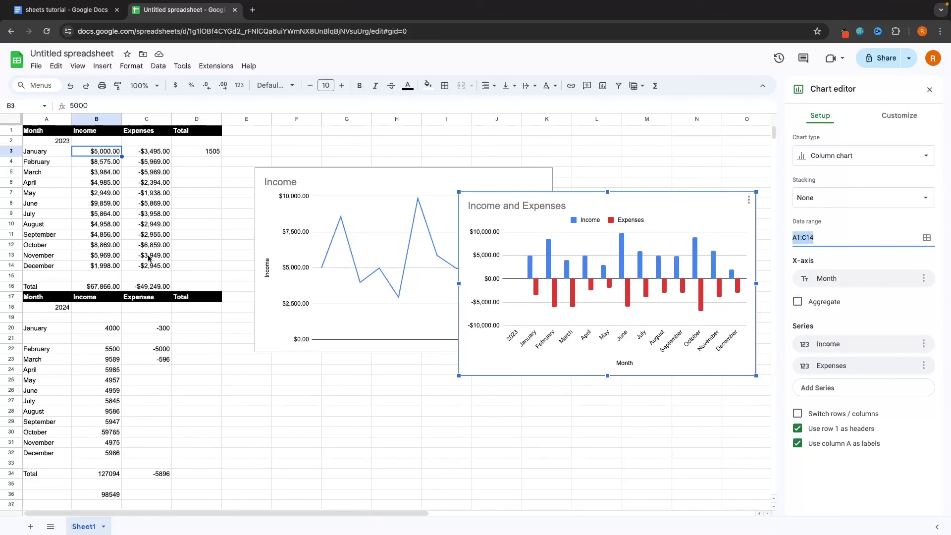
Change the second chart's data range to C3:C14 so it shows only Expenses
left_click(795, 242)
key("Delete")
key("Delete")
type("C3")
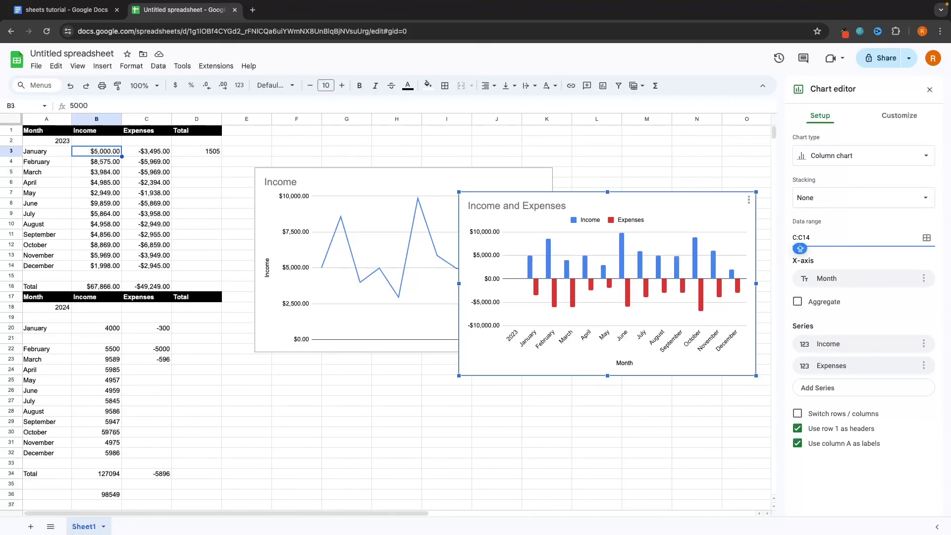
Move the Expenses chart beneath the Income chart, then delete the Income line chart
left_click_drag(656, 203, 455, 363)
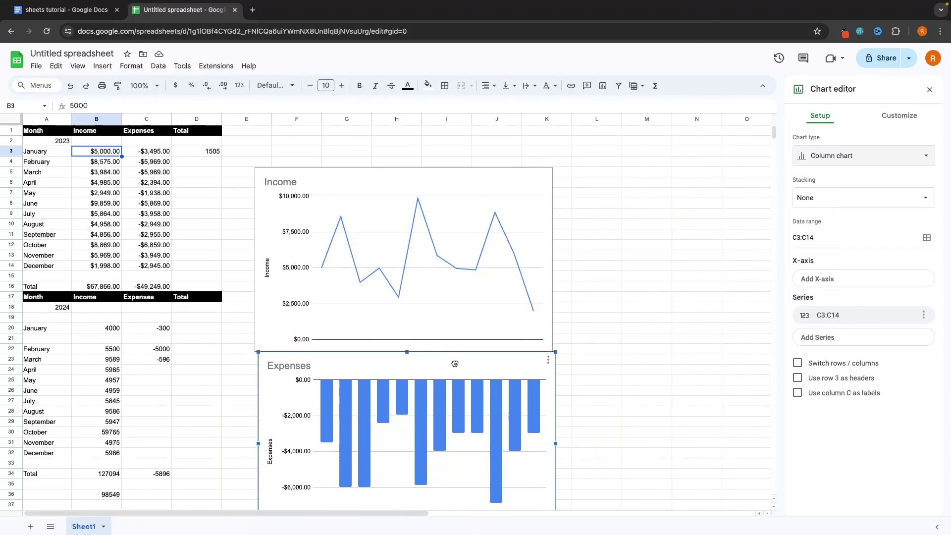
left_click(488, 288)
key("Delete")
Delete the remaining Expenses column chart as well
left_click(457, 361)
key("Delete")
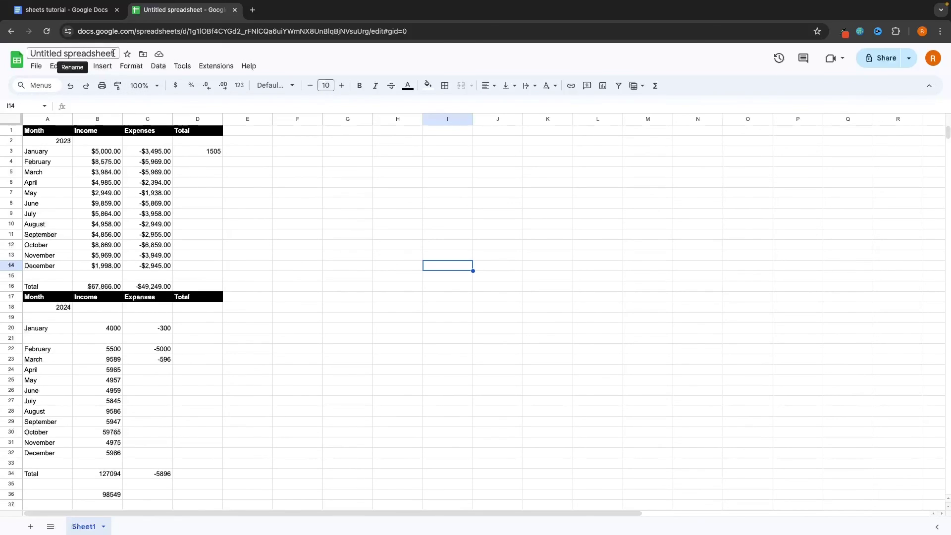
Rename the spreadsheet to 'Financial tracker' and reopen it from the Sheets home page
left_click(115, 53)
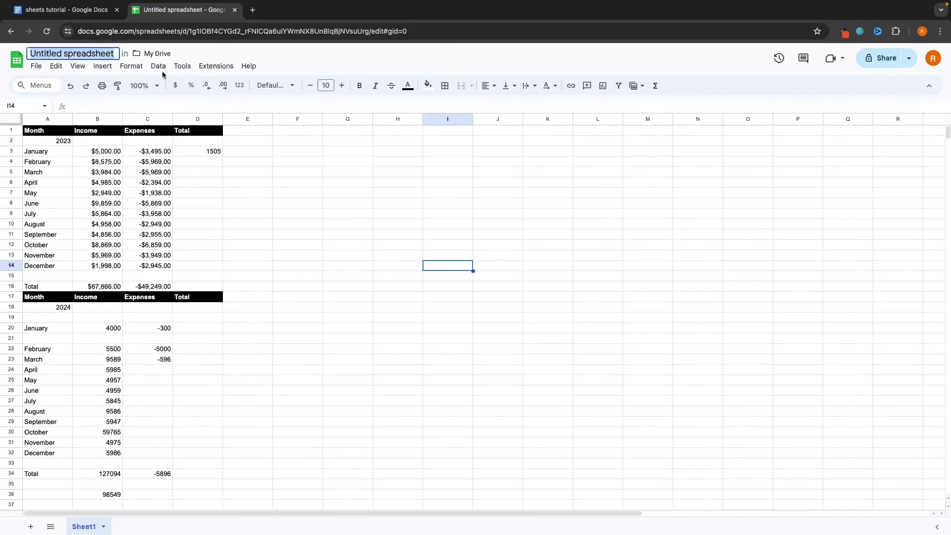
type("Fin")
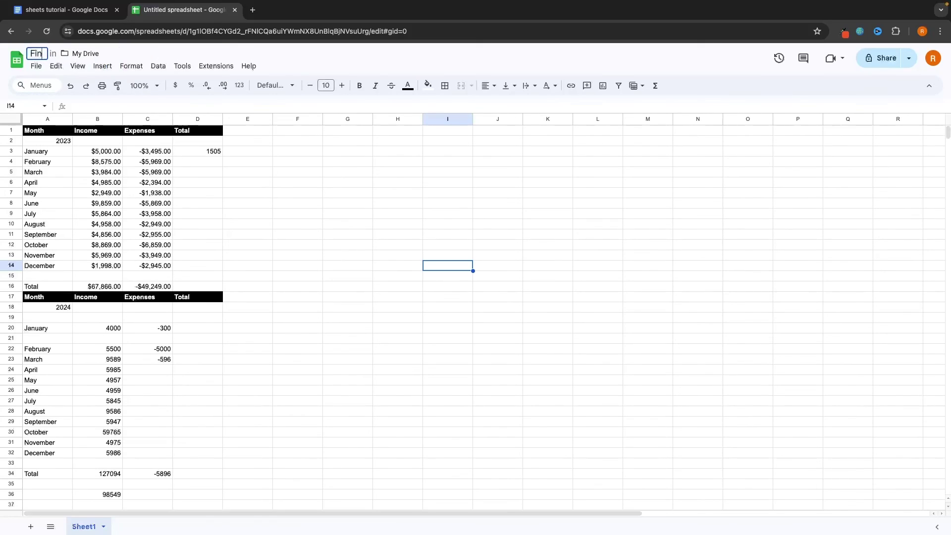
type("ancial tracker")
key("Return")
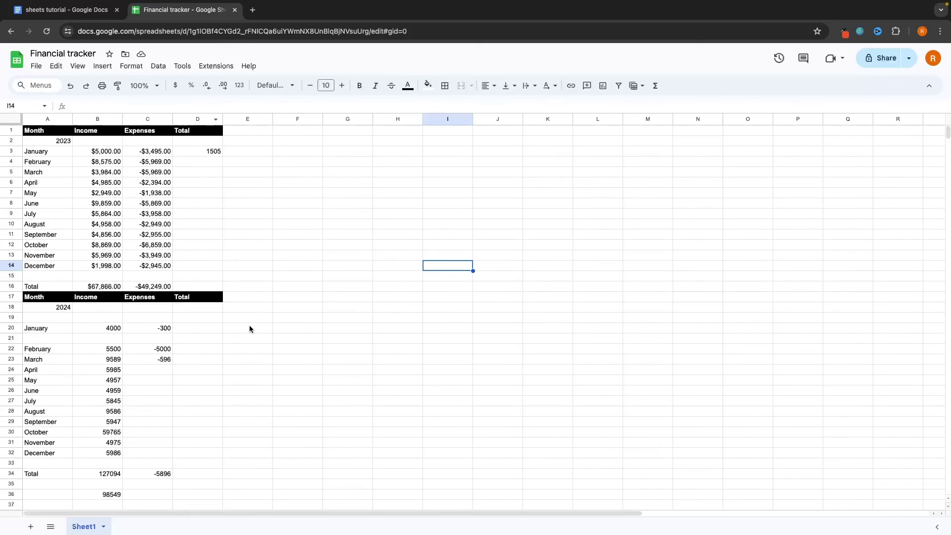
left_click(25, 60)
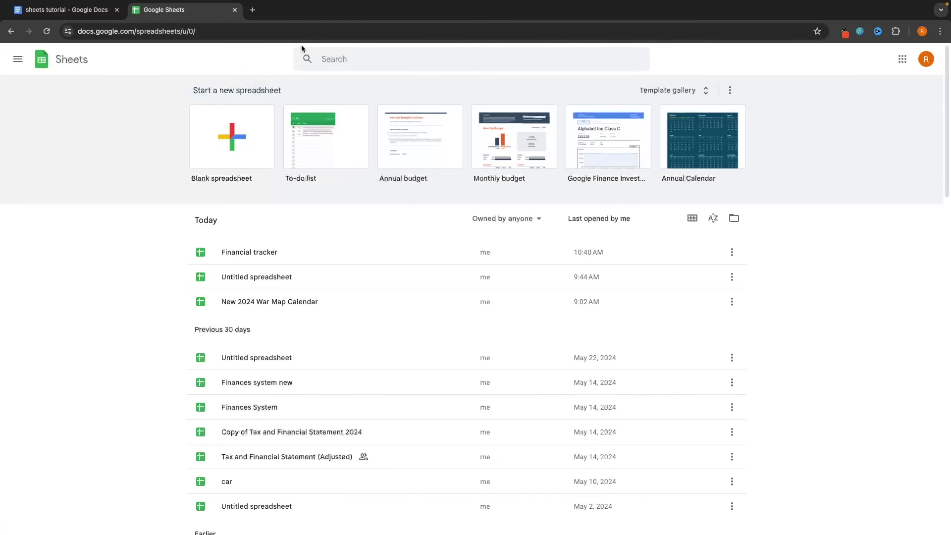
left_click(253, 256)
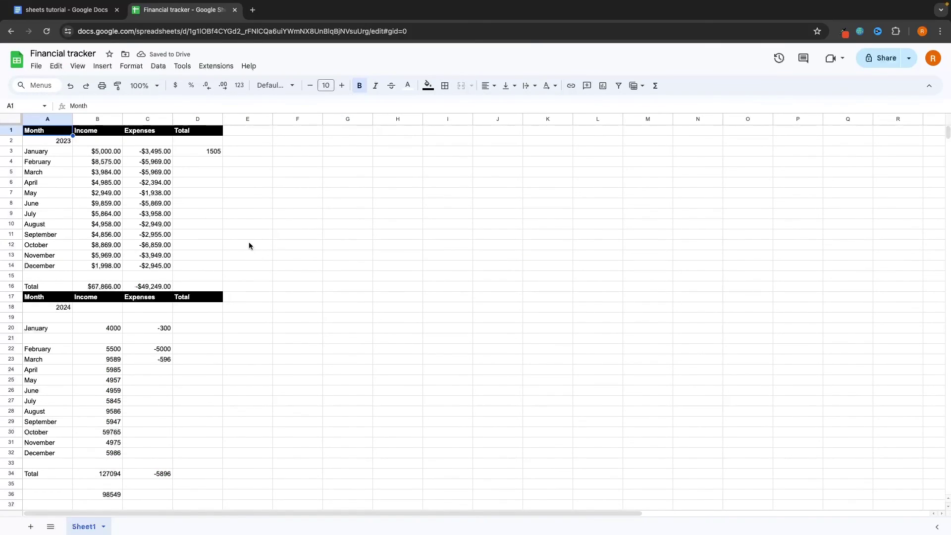
Share Financial tracker with the recipient's e-mail address as an Editor and send the invitation
left_click(37, 67)
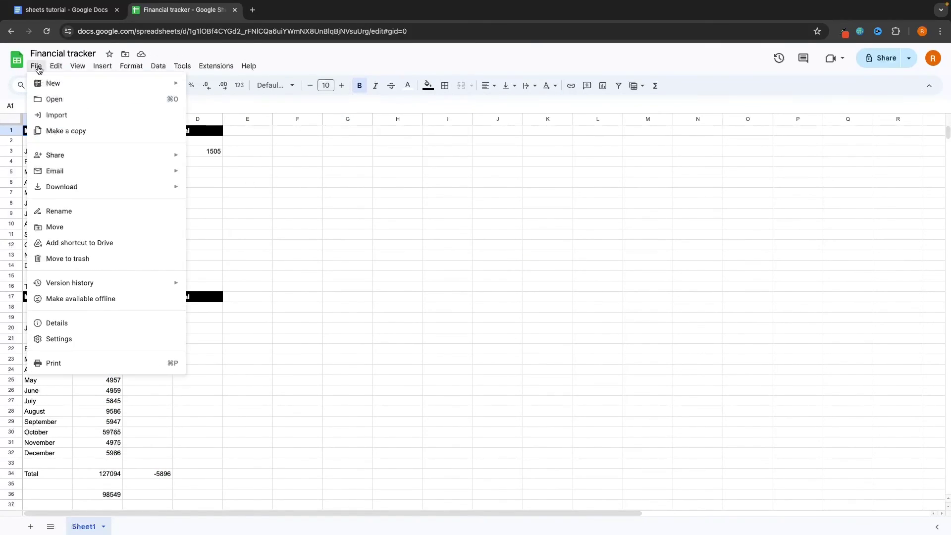
mouse_move(62, 159)
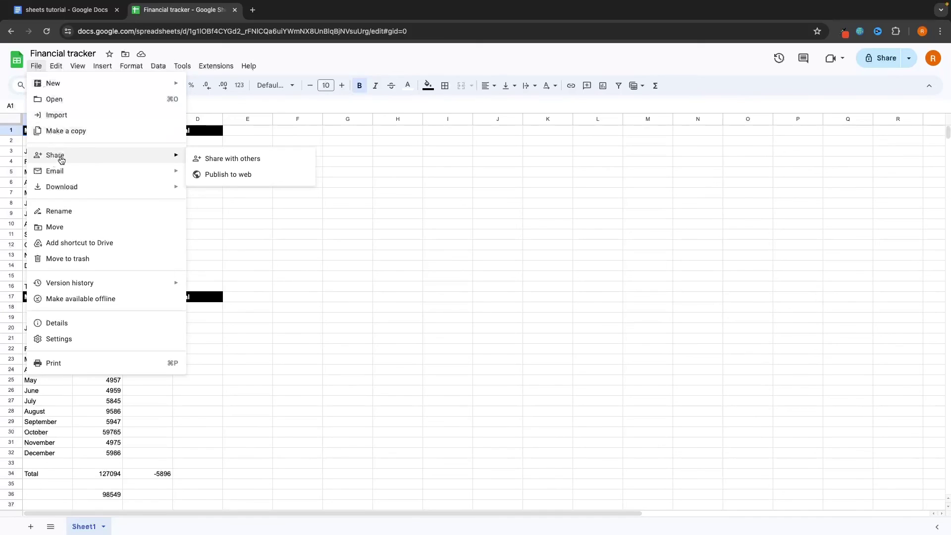
left_click(213, 159)
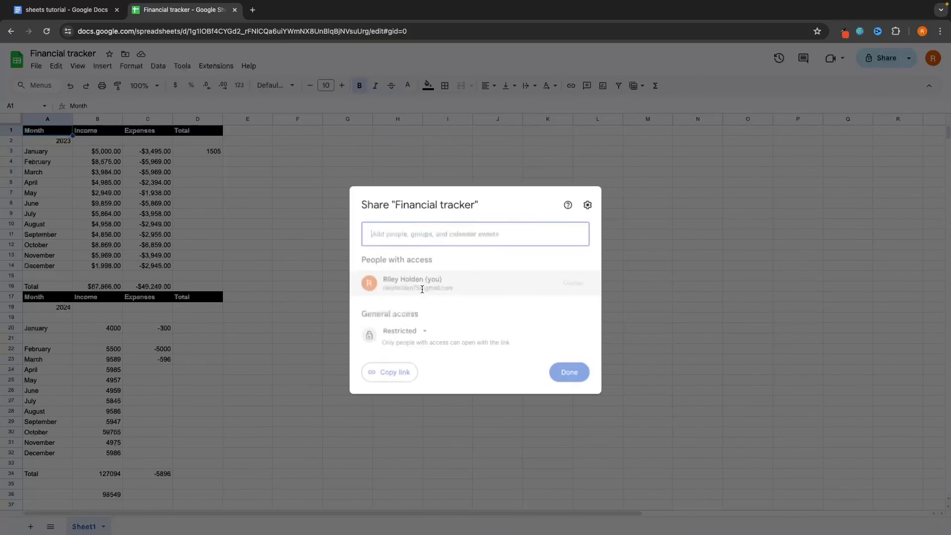
key("Return")
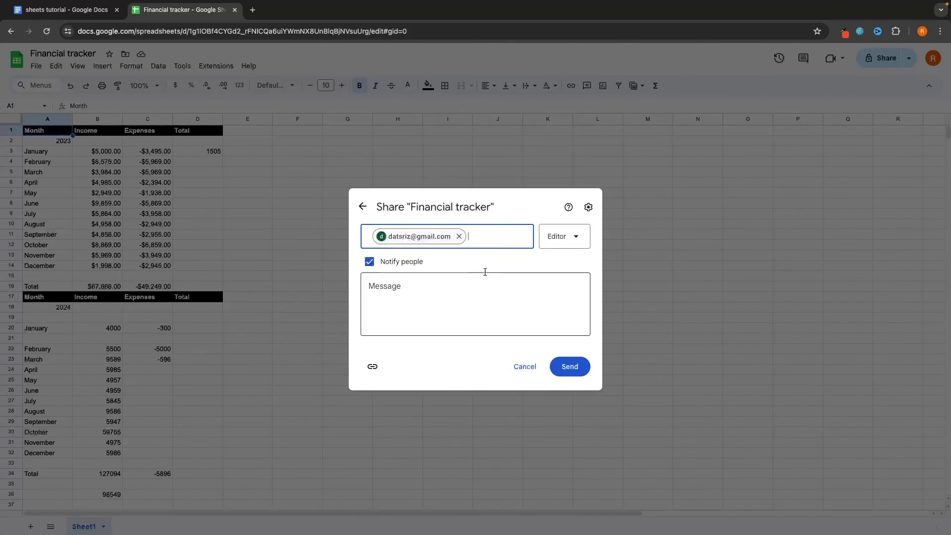
left_click(570, 373)
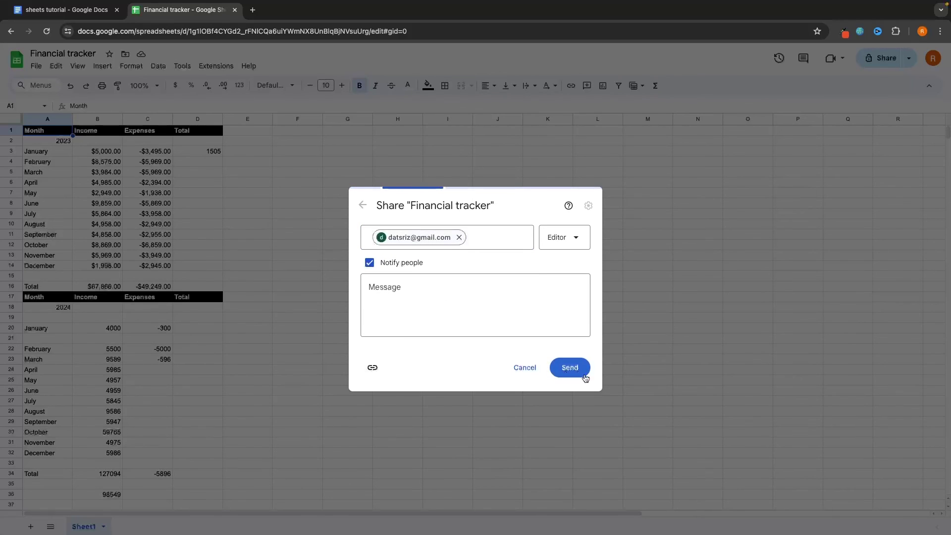